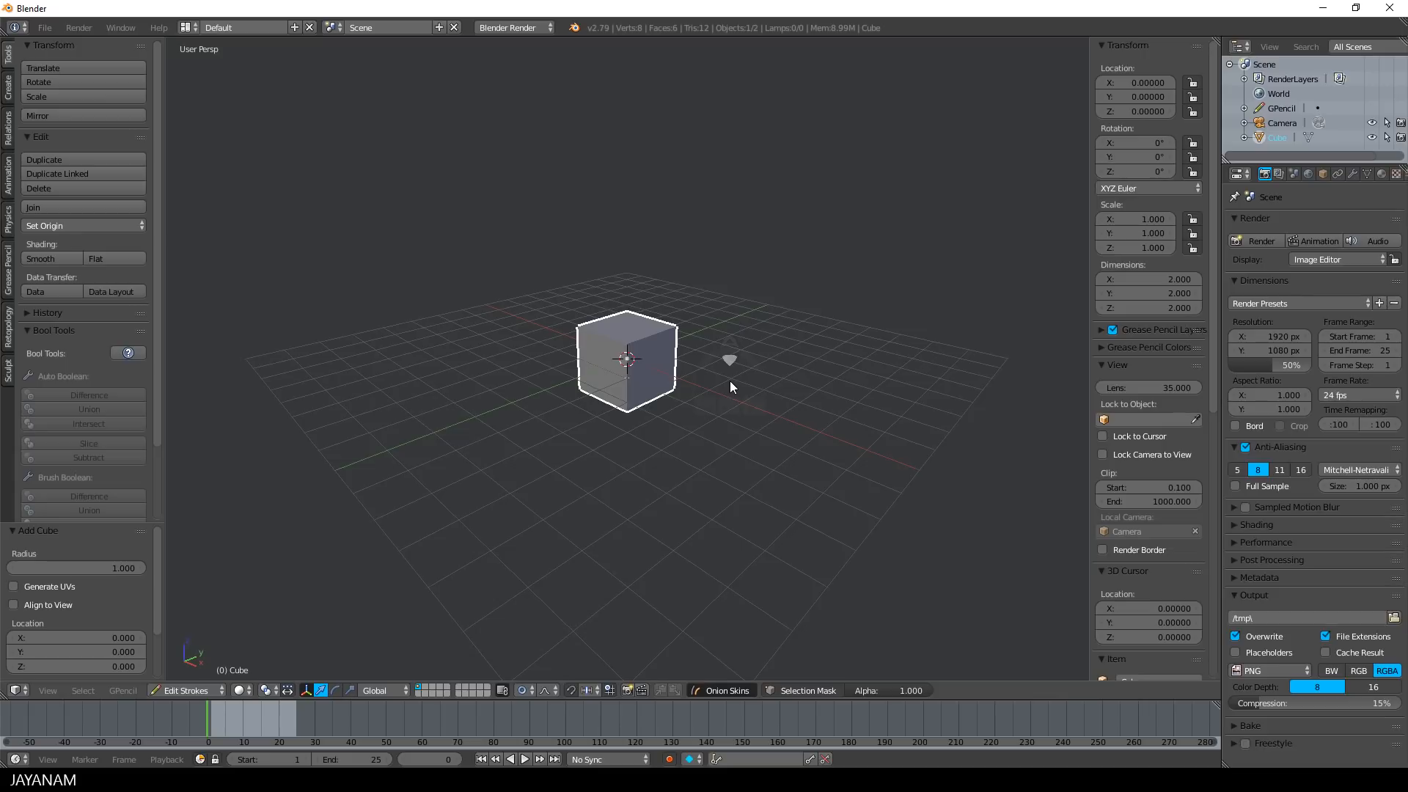
pyautogui.keyDown('shift'); pyautogui.moveTo(660, 452); pyautogui.dragTo(652, 419, button='middle'); pyautogui.keyUp('shift')
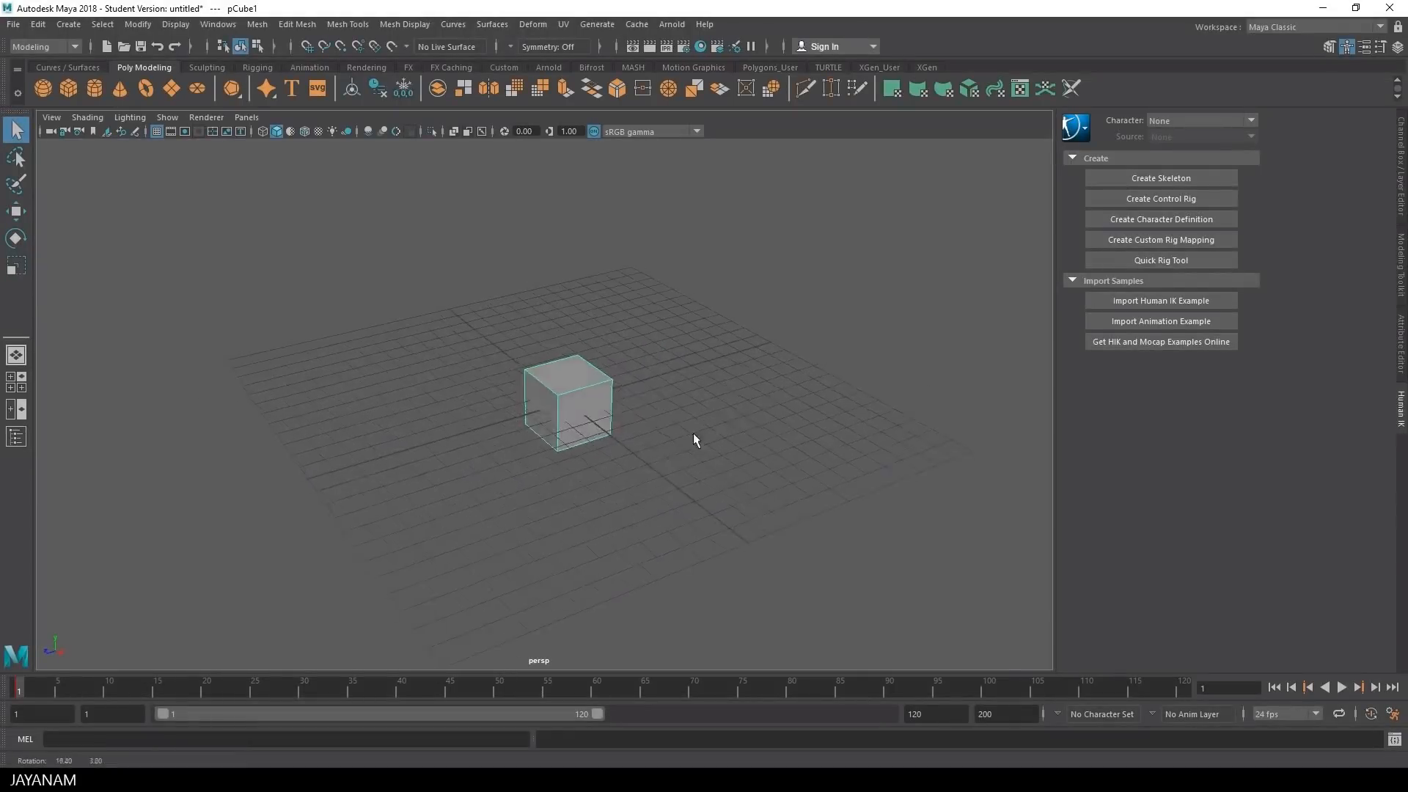
pyautogui.moveTo(693, 433)
pyautogui.keyDown('alt'); pyautogui.mouseDown()
pyautogui.moveTo(664, 439)
pyautogui.moveTo(817, 417)
pyautogui.moveTo(593, 436)
pyautogui.moveTo(697, 431)
pyautogui.mouseUp(); pyautogui.keyUp('alt')
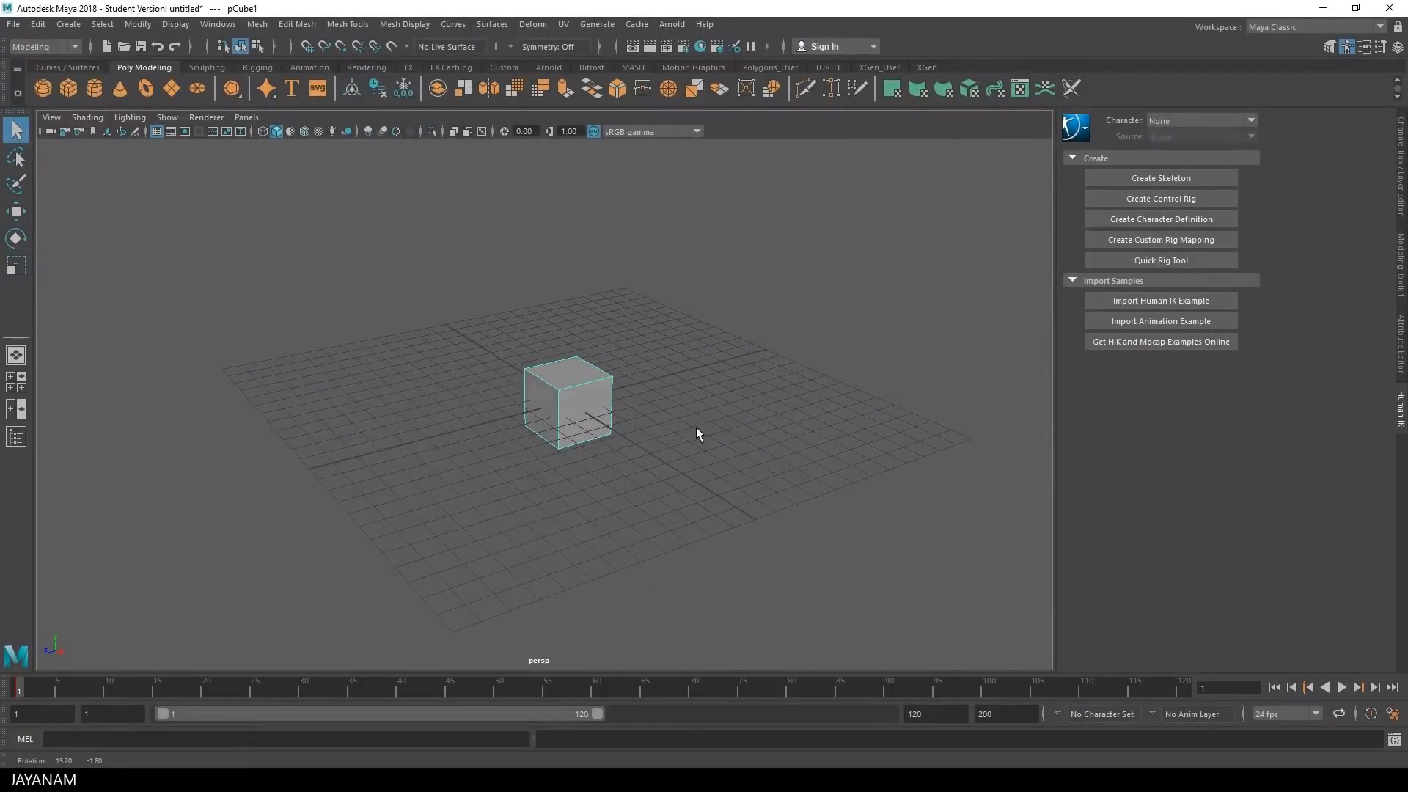
pyautogui.scroll(2, 727, 461)
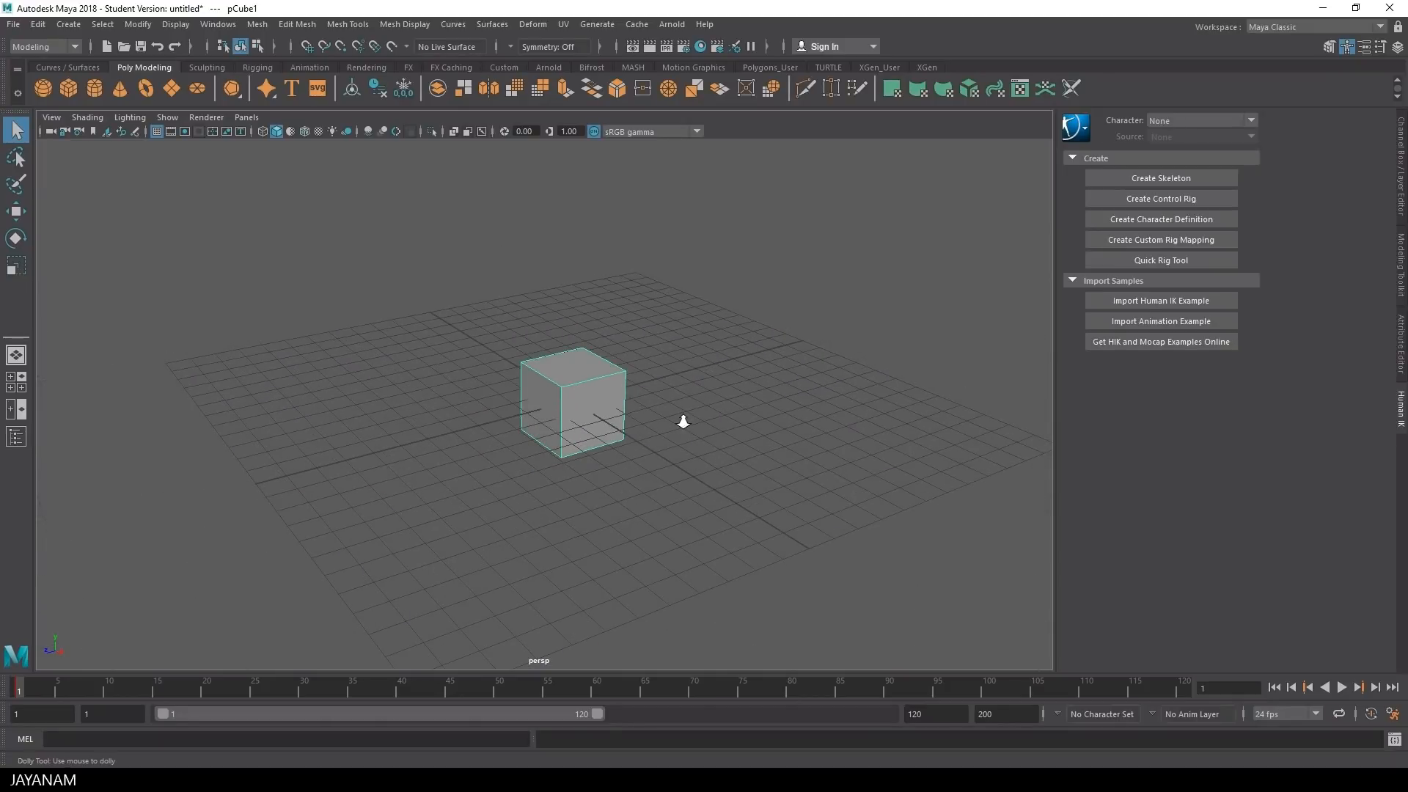
pyautogui.keyDown('alt'); pyautogui.moveTo(683, 421); pyautogui.dragTo(711, 381, button='right'); pyautogui.keyUp('alt')
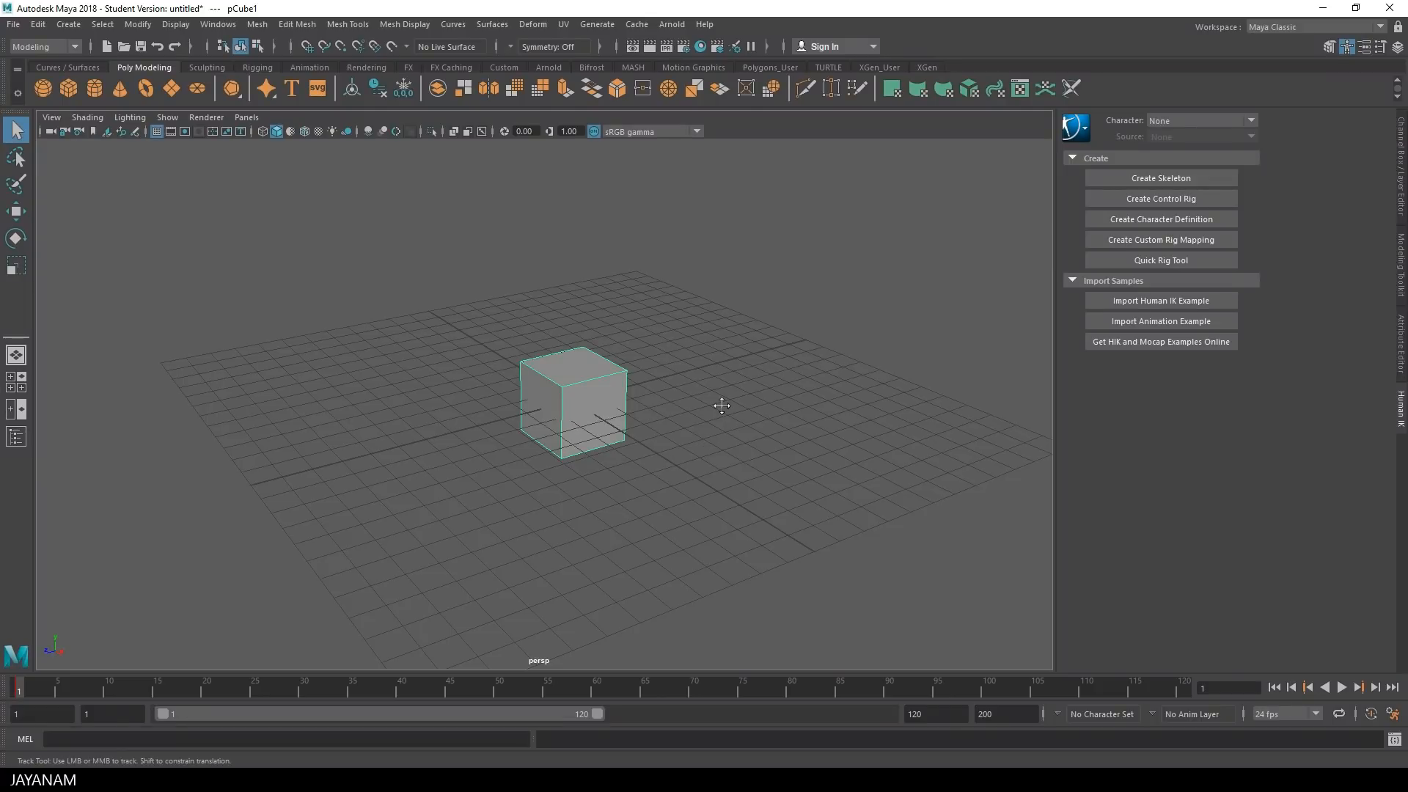
pyautogui.moveTo(722, 406)
pyautogui.keyDown('alt'); pyautogui.mouseDown(button='middle')
pyautogui.moveTo(578, 399)
pyautogui.moveTo(547, 415)
pyautogui.moveTo(667, 509)
pyautogui.moveTo(679, 394)
pyautogui.moveTo(534, 384)
pyautogui.moveTo(739, 494)
pyautogui.moveTo(749, 412)
pyautogui.moveTo(710, 431)
pyautogui.moveTo(728, 404)
pyautogui.mouseUp(button='middle'); pyautogui.keyUp('alt')
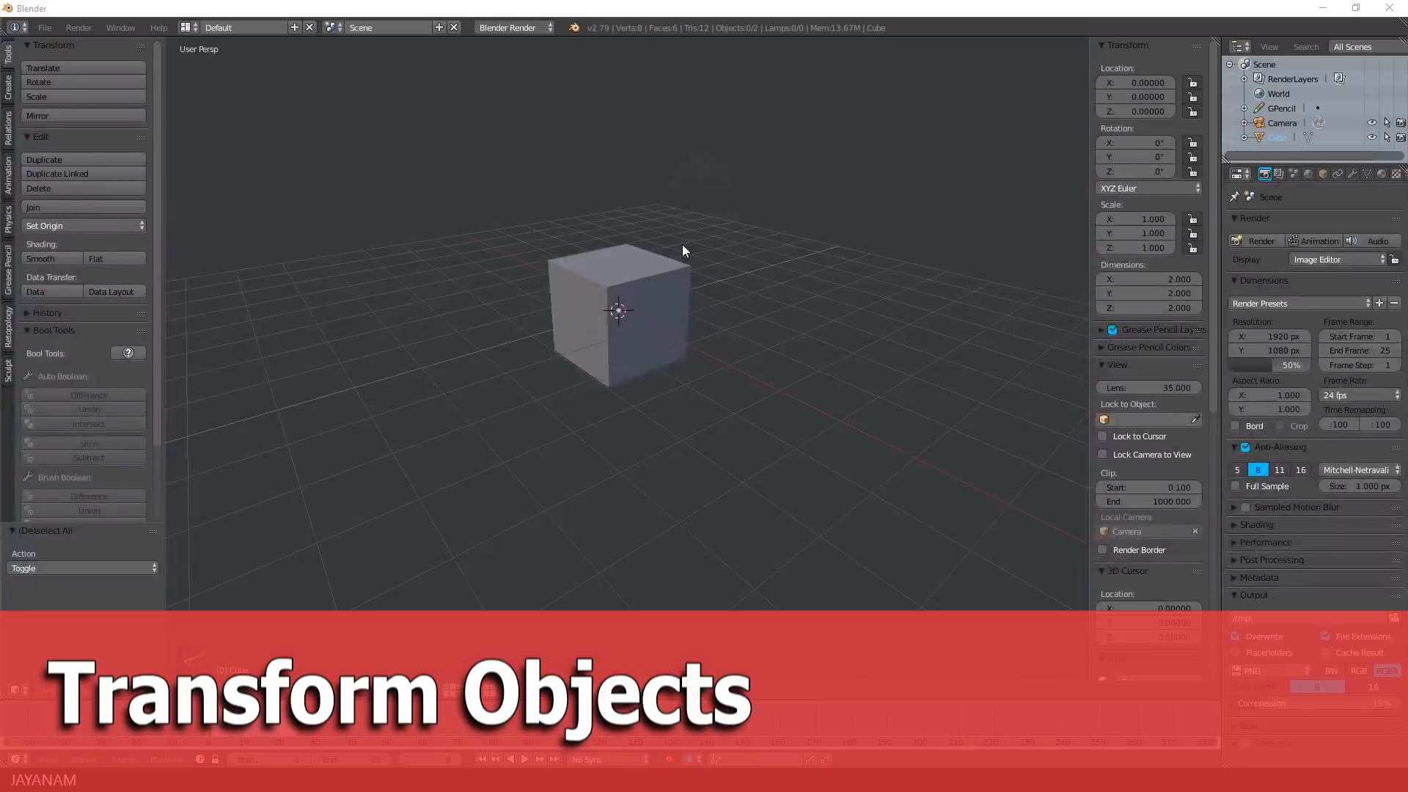
# Step: Select the cube, toggling its selection off and on again
pyautogui.rightClick(627, 269)
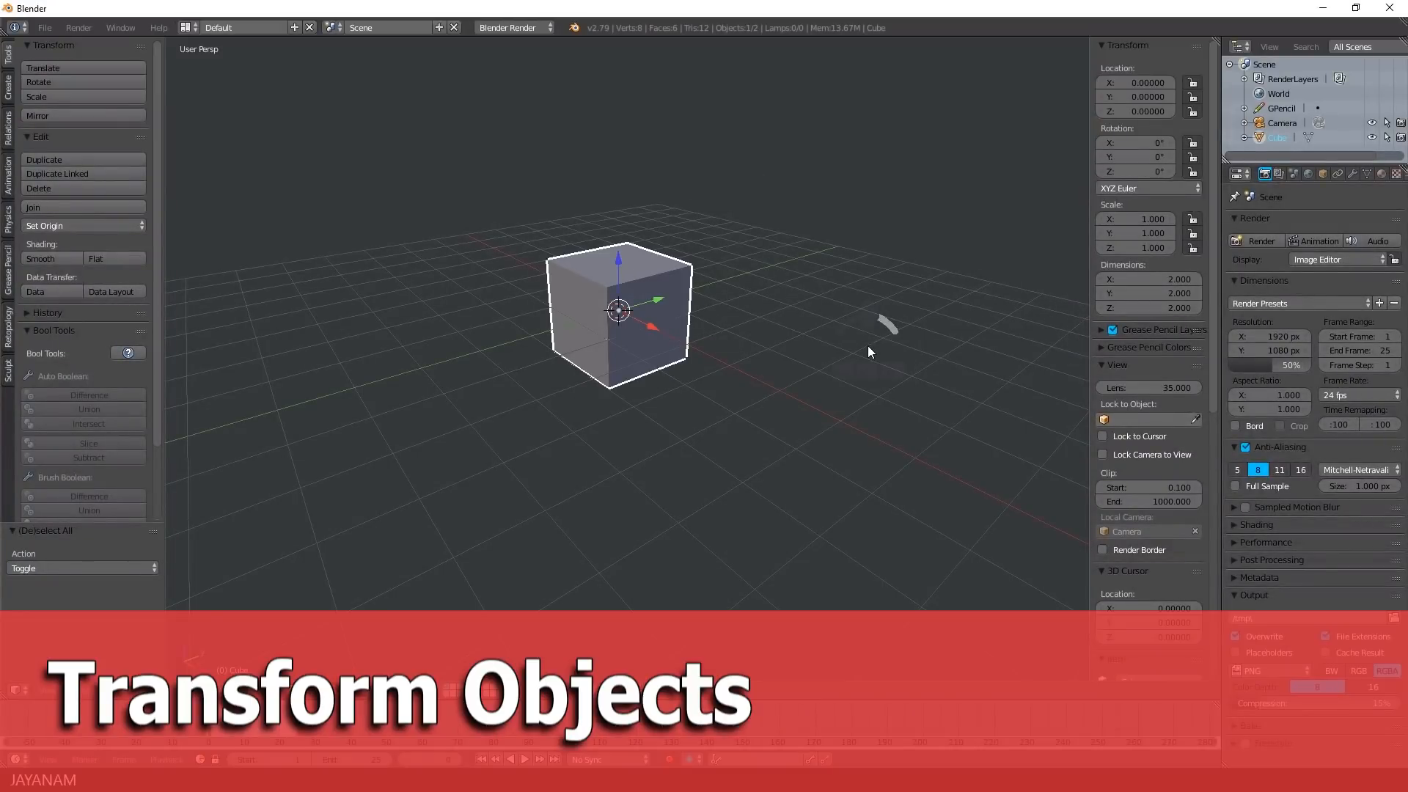
pyautogui.keyDown('shift'); pyautogui.rightClick(650, 270); pyautogui.keyUp('shift')
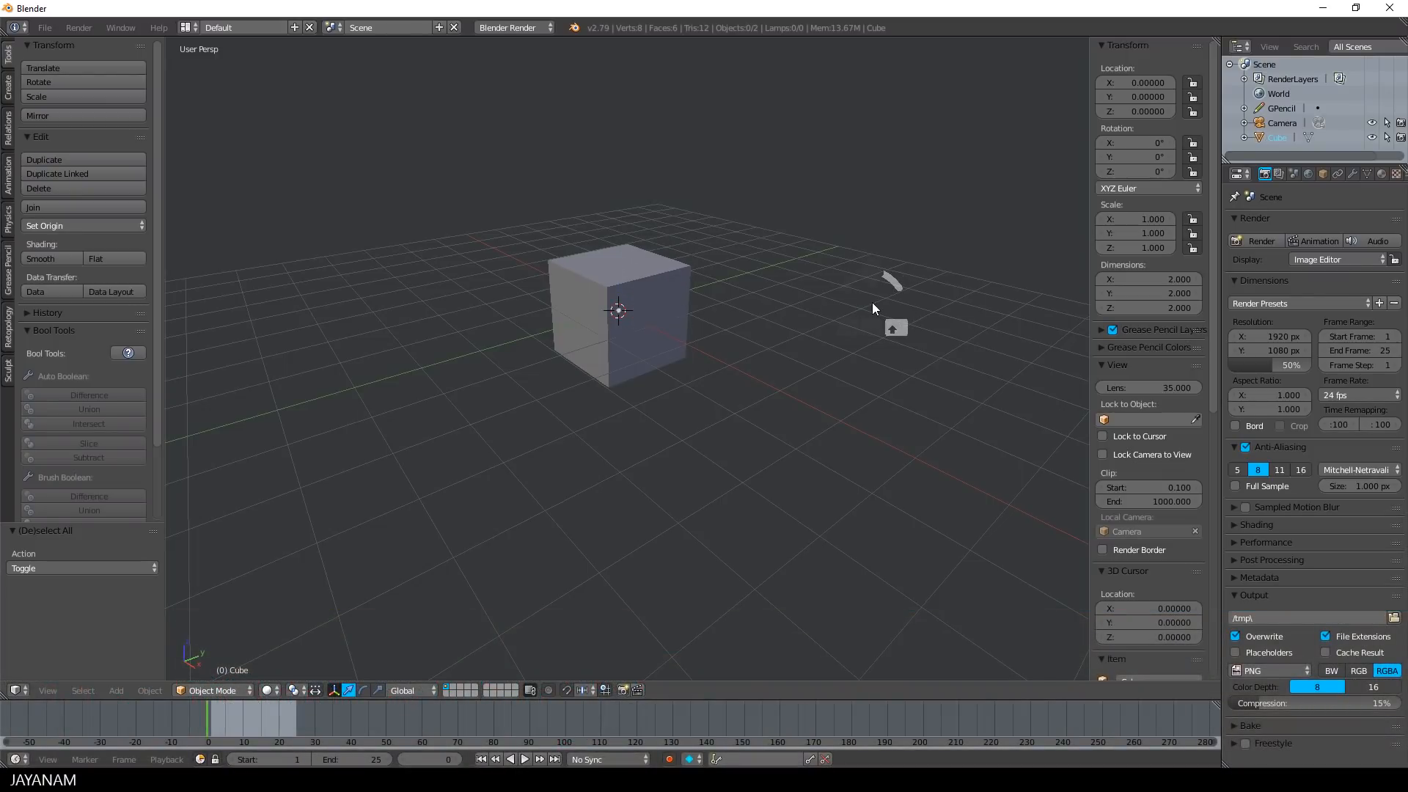
pyautogui.keyDown('shift'); pyautogui.rightClick(648, 267); pyautogui.keyUp('shift')
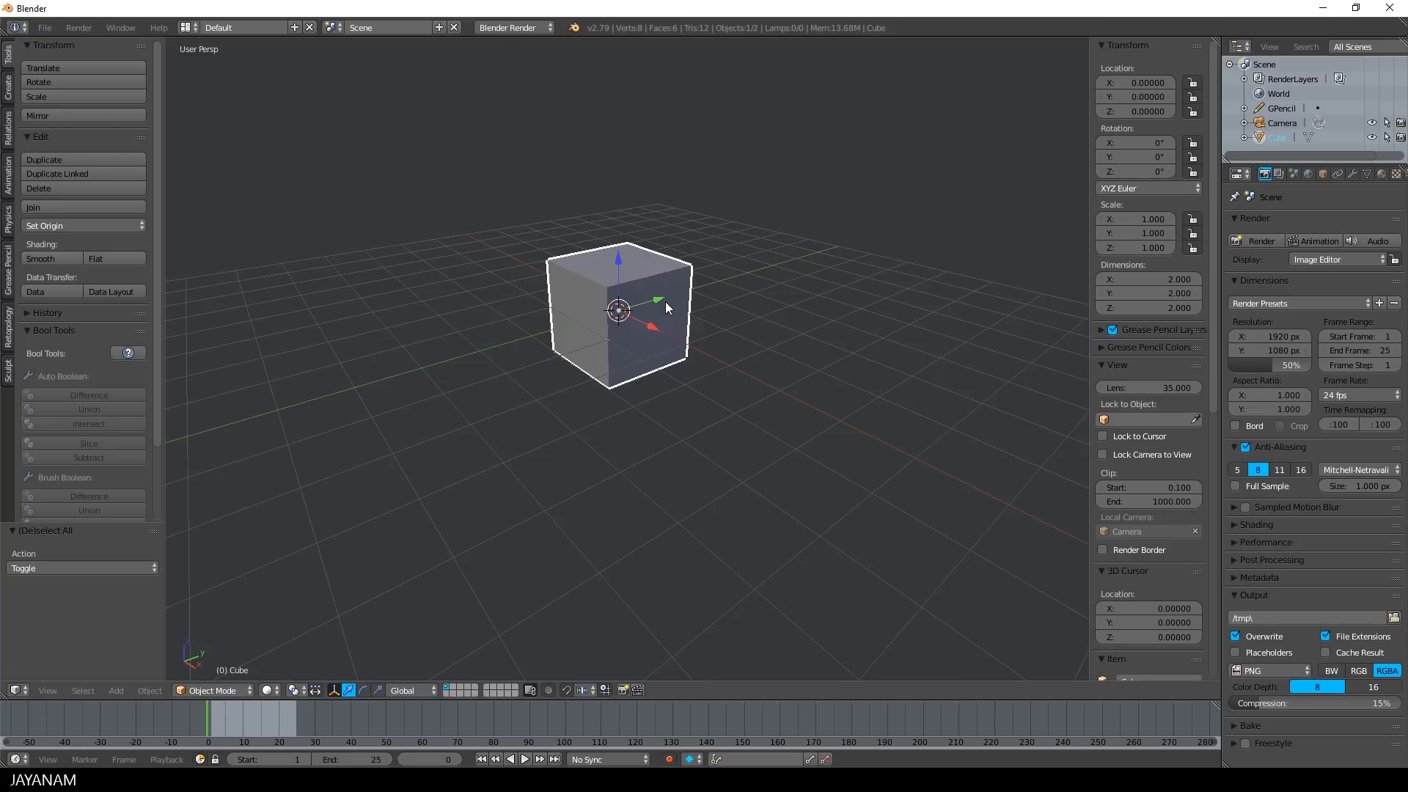
# Step: Try moving the cube with the translate manipulator, to a height of about 1.18 along Z and about 1.35 along Y
pyautogui.moveTo(618, 266); pyautogui.dragTo(627, 175)
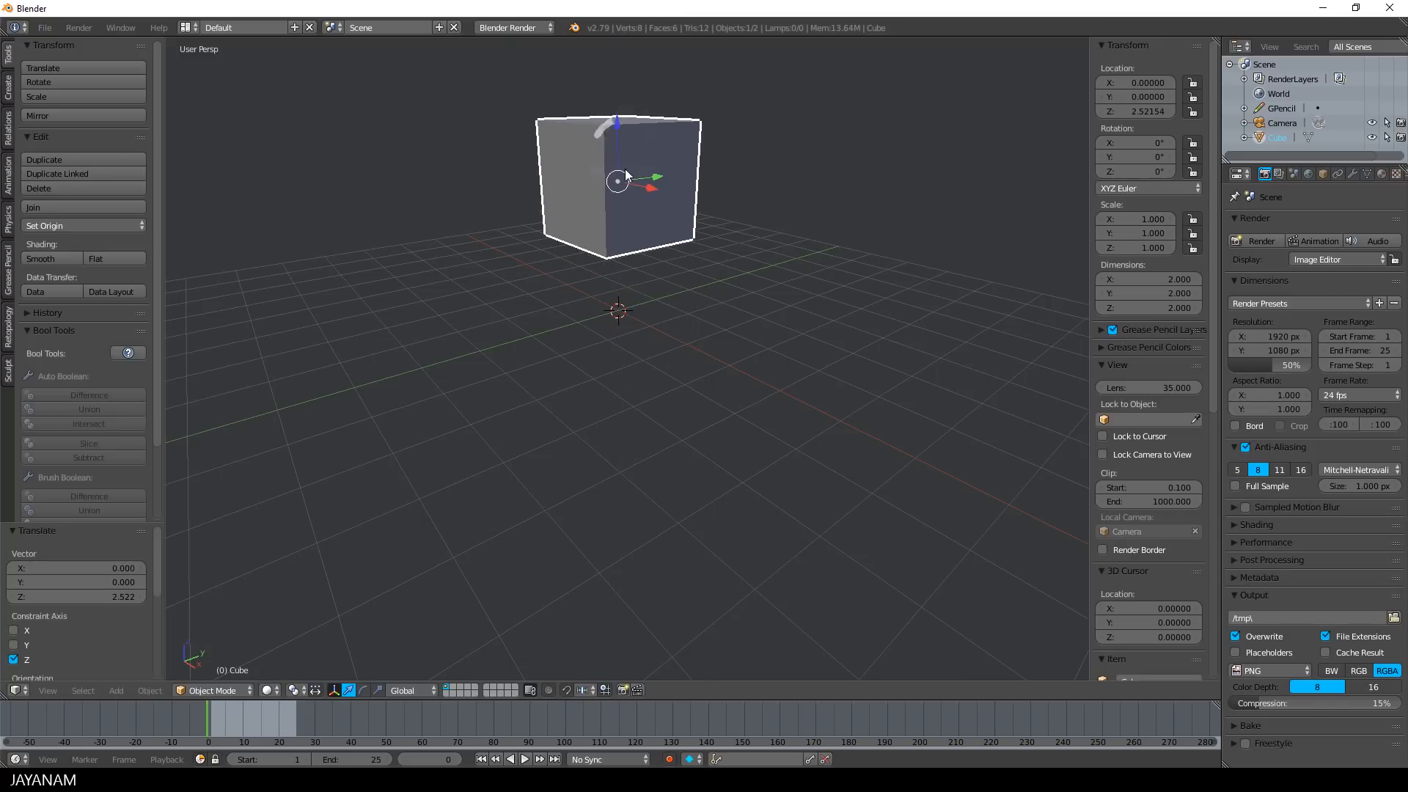
pyautogui.moveTo(620, 116); pyautogui.dragTo(616, 191)
pyautogui.moveTo(656, 251); pyautogui.dragTo(708, 251)
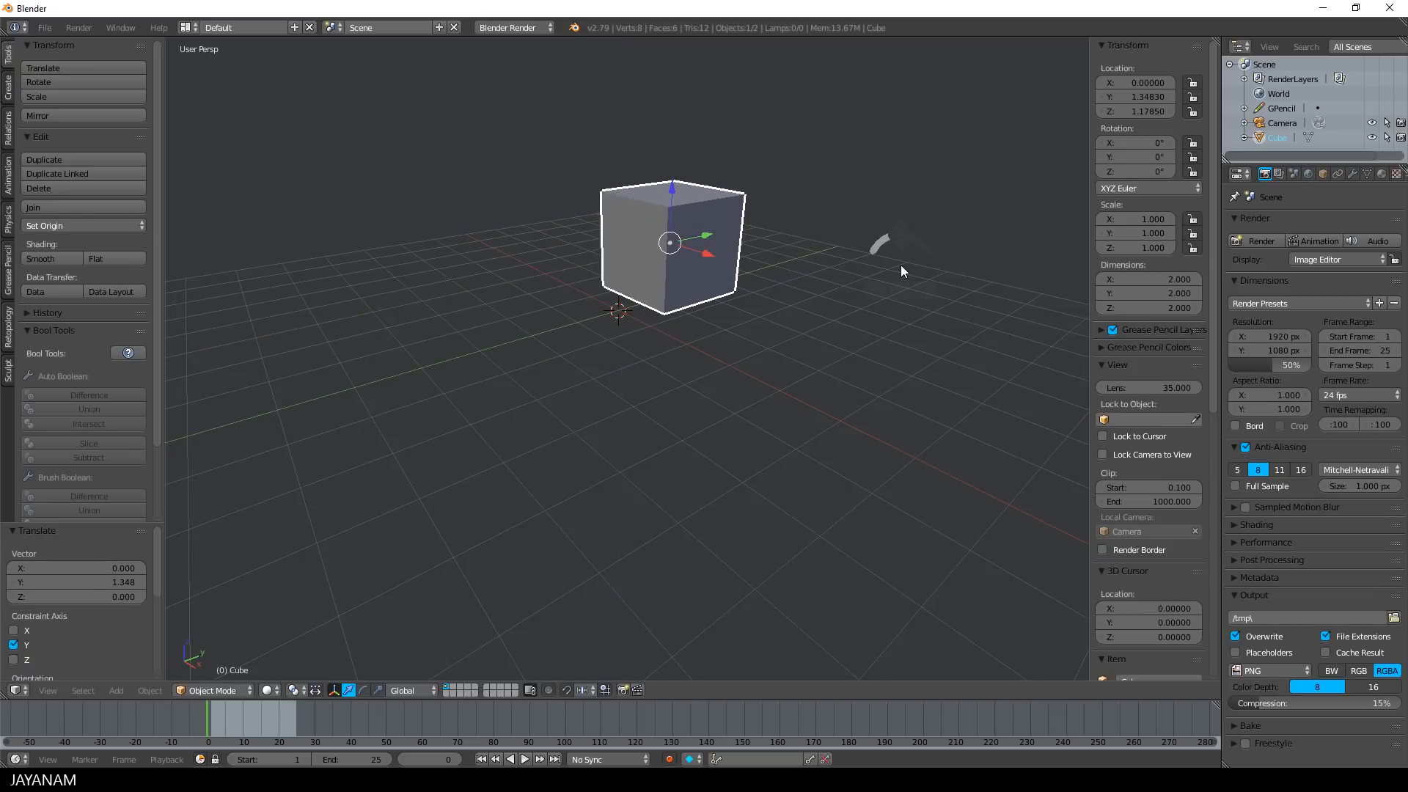
# Step: Undo the cube's last moves along Z and Y
pyautogui.hotkey('ctrl', 'z')
pyautogui.hotkey('ctrl', 'z')
pyautogui.hotkey('ctrl', 'z')
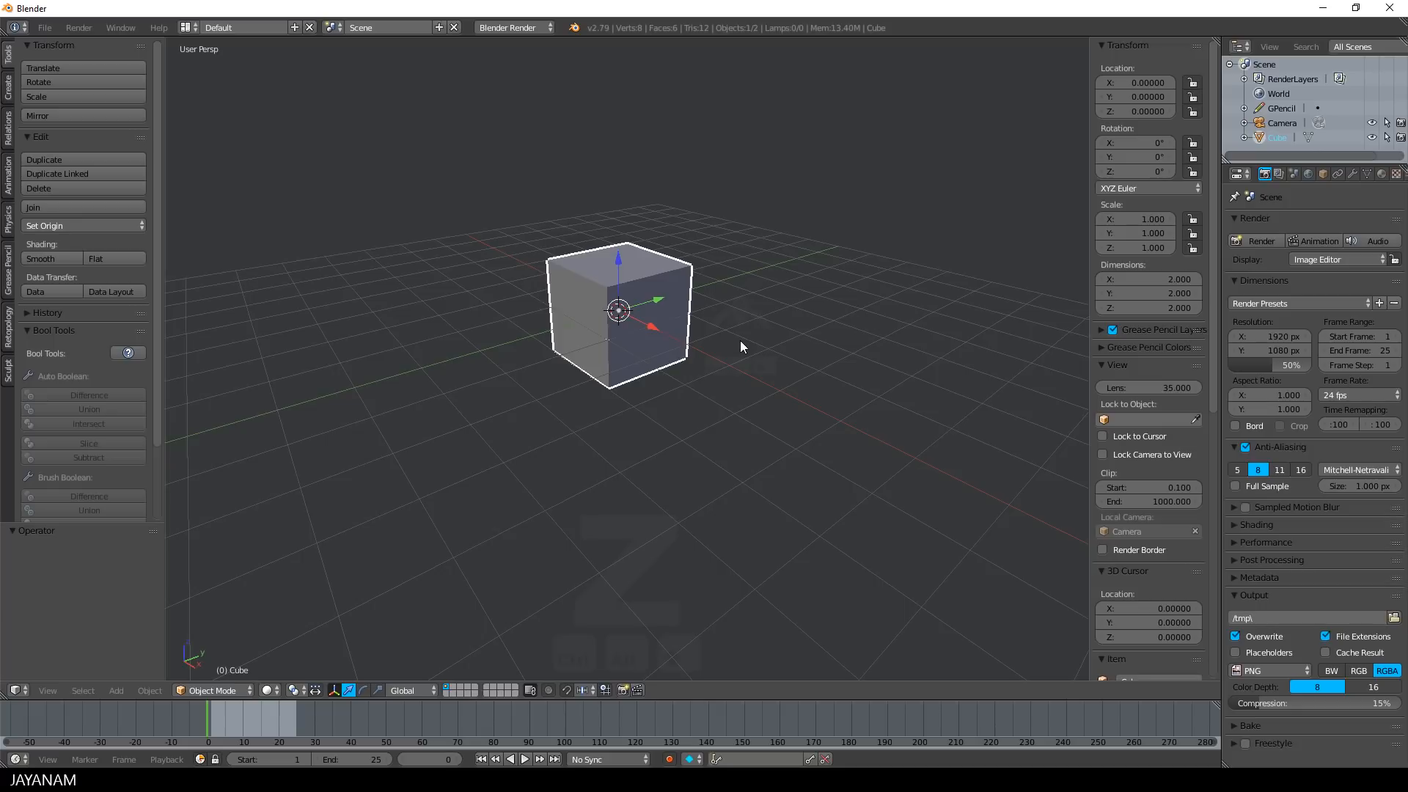
# Step: Move the cube freely a short distance, and grab it again, cycling the X, Y and Z constraints to raise it about 0.12 along Z
pyautogui.press('g')
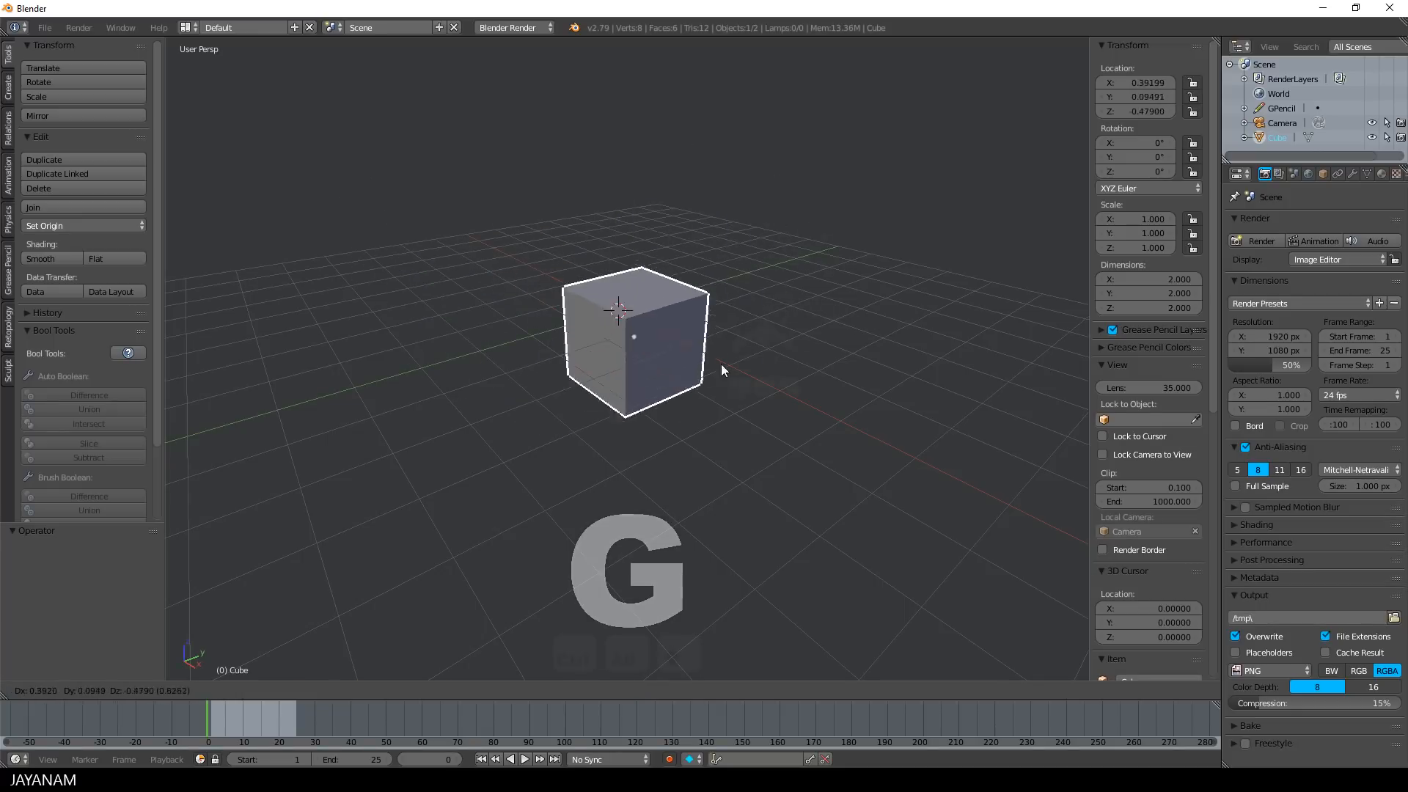
pyautogui.click(721, 316)
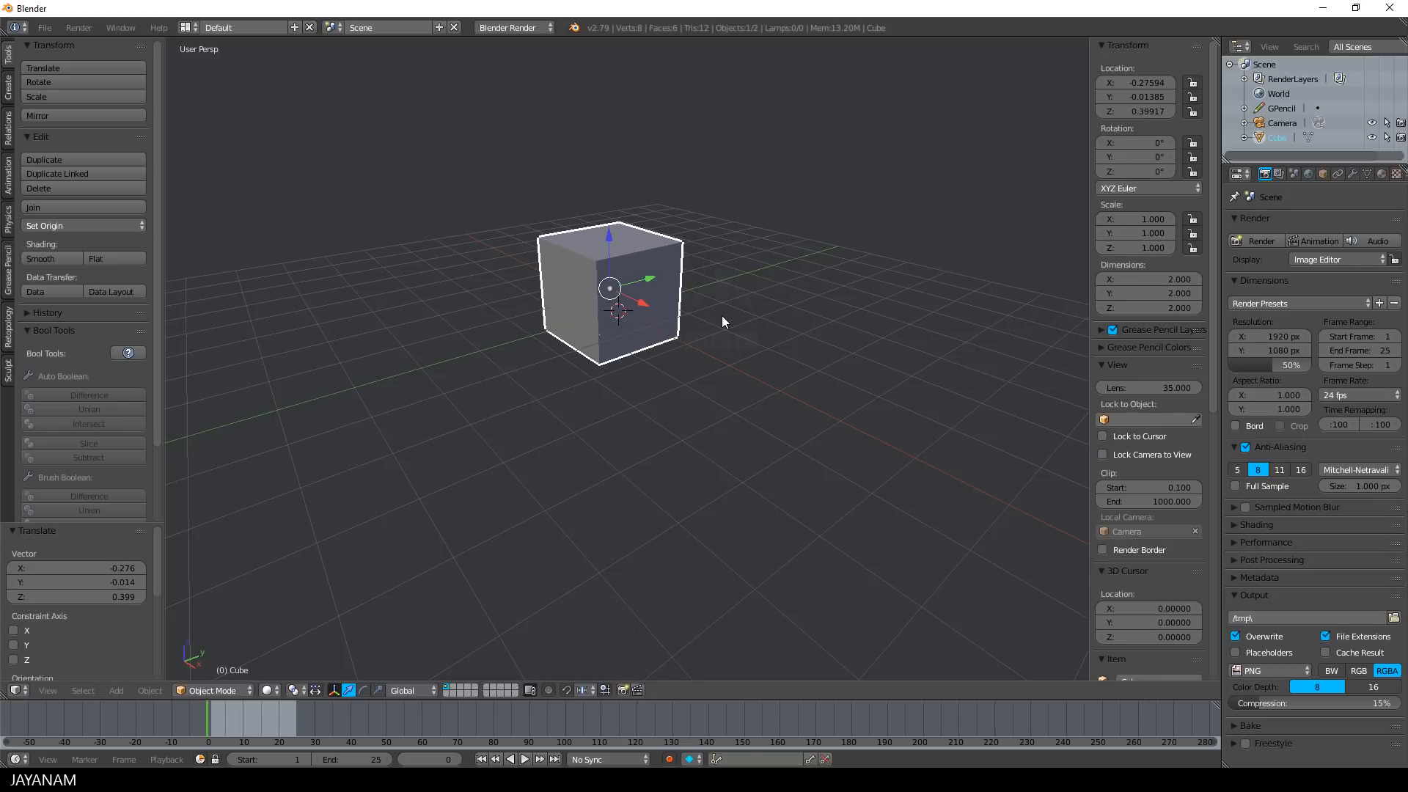
pyautogui.press('g')
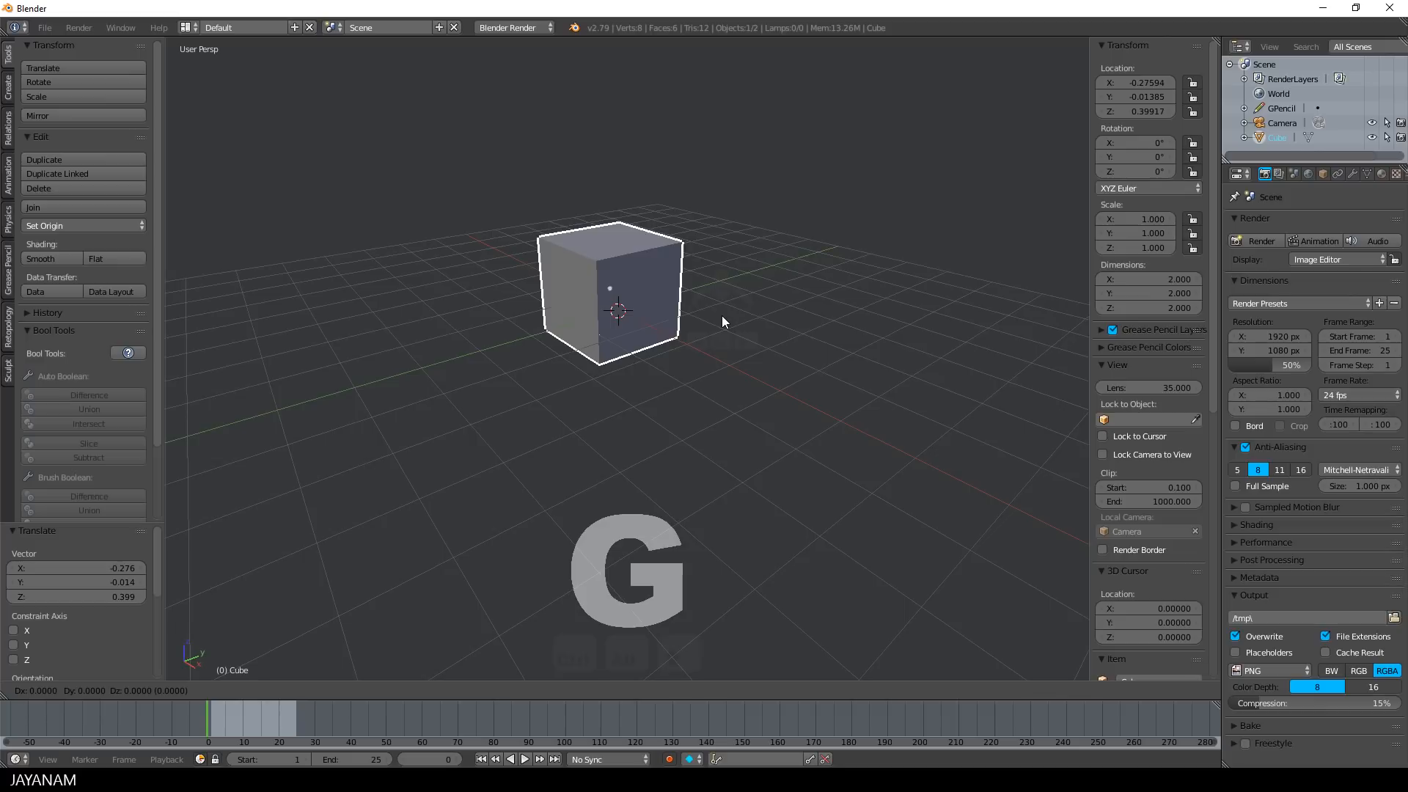
pyautogui.press('x')
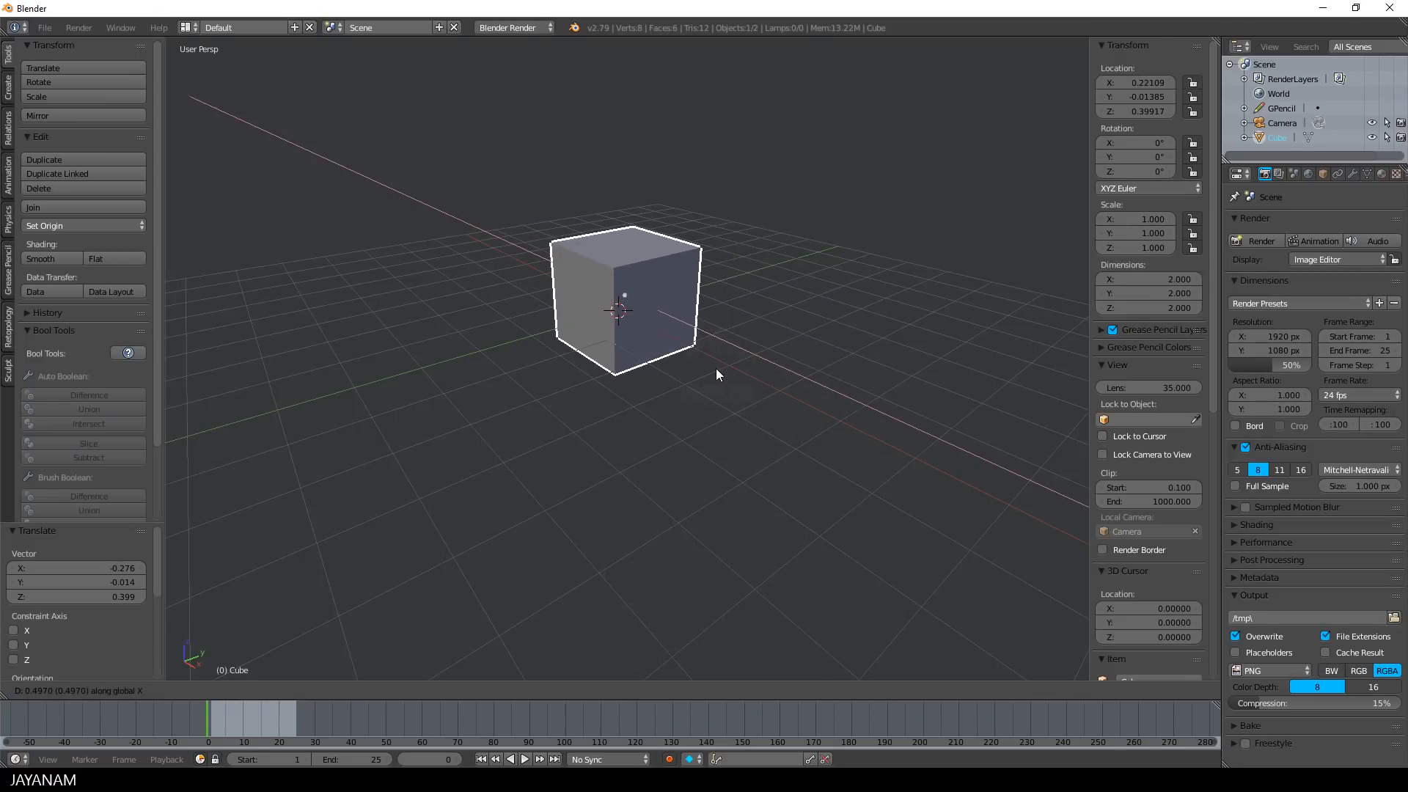
pyautogui.press('y')
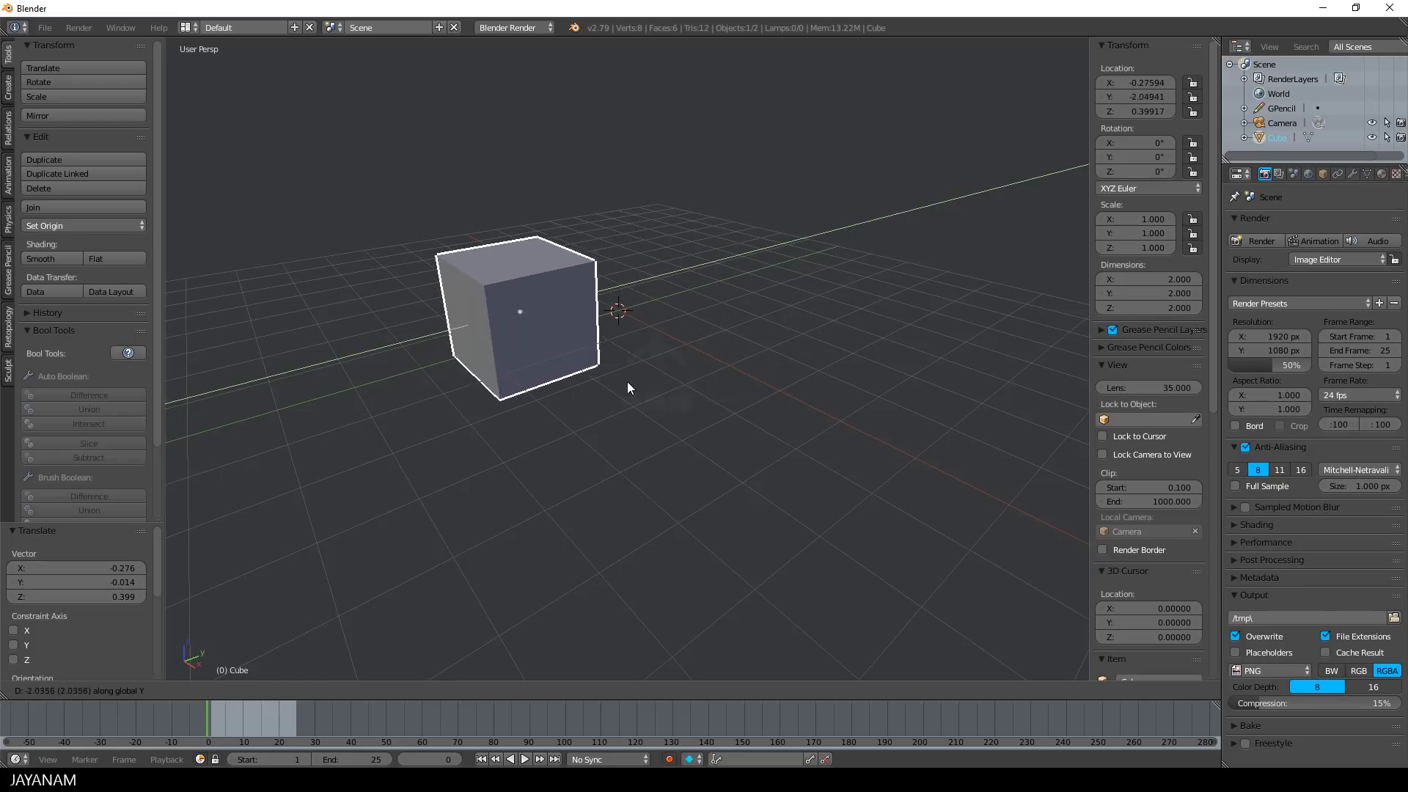
pyautogui.press('z')
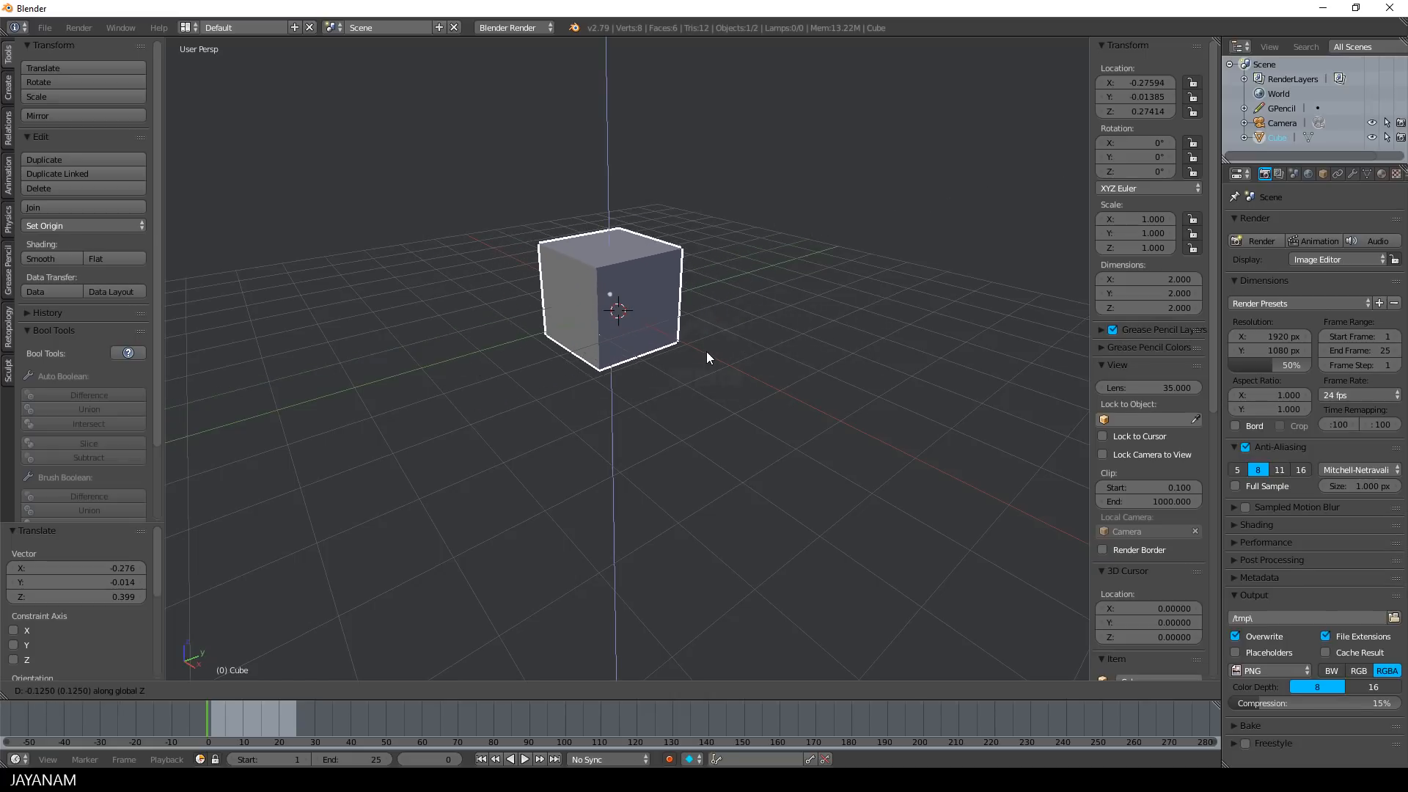
pyautogui.click(674, 289)
# Step: Rotate the cube with the rotation manipulator around several axes, including about -53.5° around Y
pyautogui.click(364, 689)
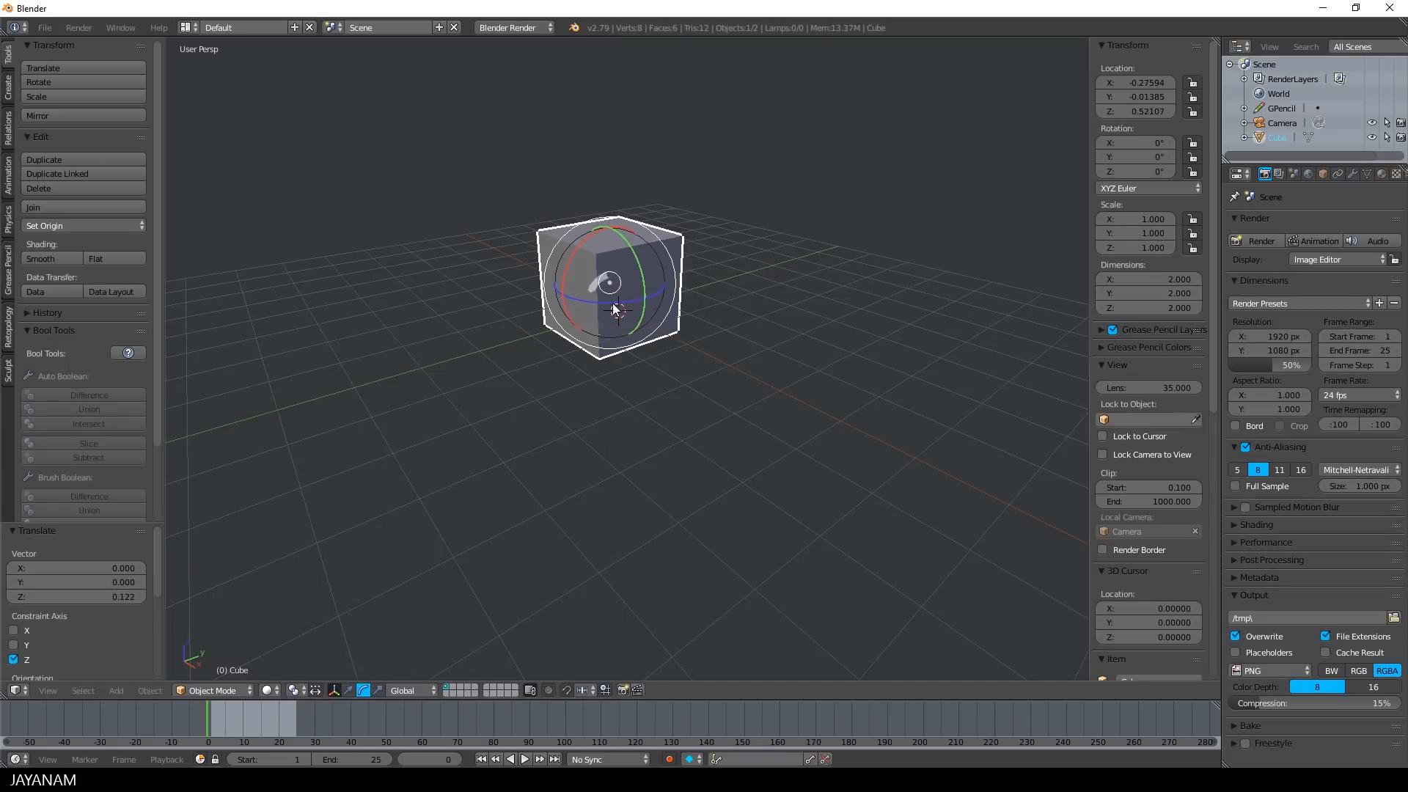
pyautogui.moveTo(616, 308); pyautogui.dragTo(572, 302)
pyautogui.moveTo(632, 261)
pyautogui.mouseDown()
pyautogui.moveTo(640, 277)
pyautogui.moveTo(608, 239)
pyautogui.moveTo(671, 253)
pyautogui.moveTo(606, 166)
pyautogui.moveTo(659, 258)
pyautogui.mouseUp()
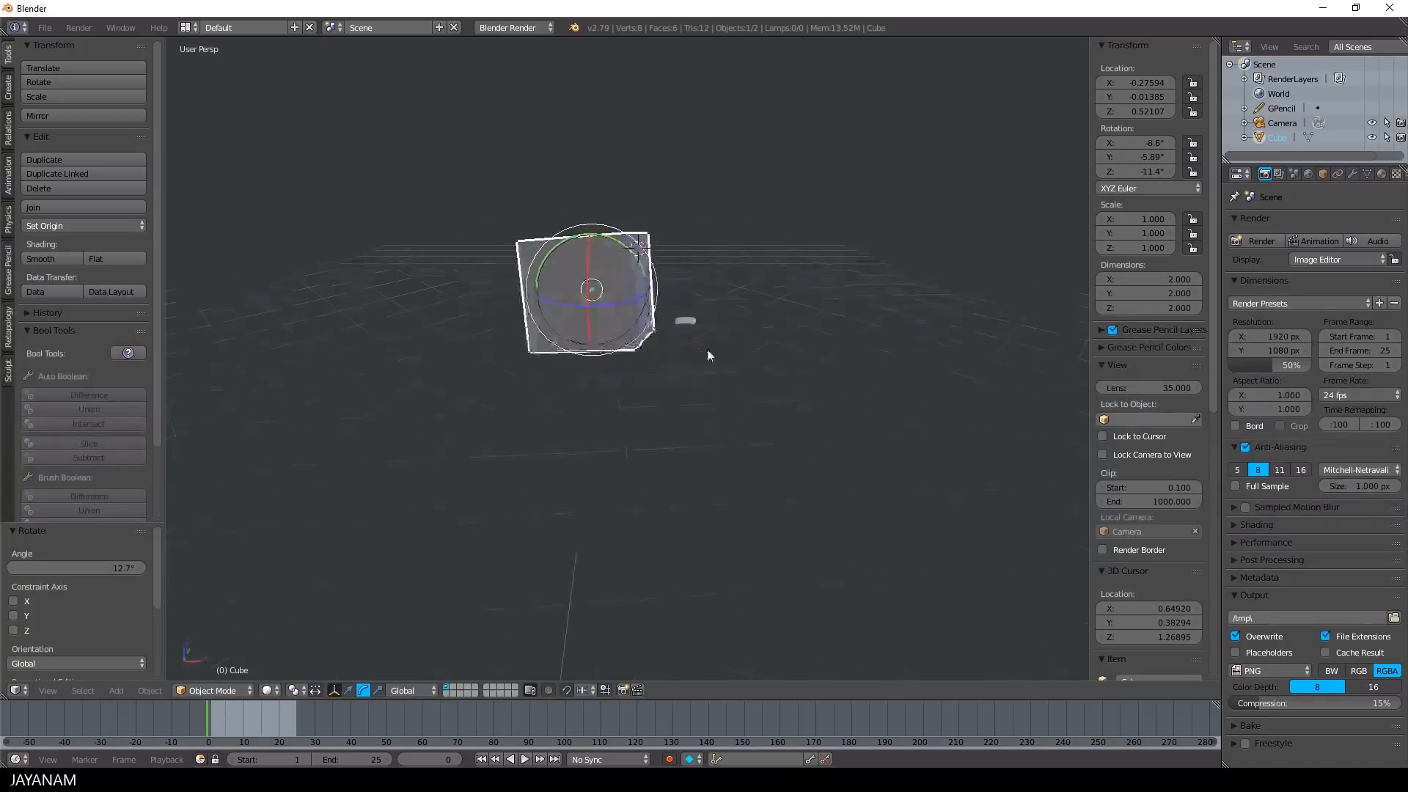
pyautogui.moveTo(707, 349); pyautogui.dragTo(687, 317, button='middle')
pyautogui.moveTo(685, 312)
pyautogui.mouseDown()
pyautogui.moveTo(710, 272)
pyautogui.moveTo(696, 305)
pyautogui.mouseUp()
pyautogui.moveTo(633, 263); pyautogui.dragTo(724, 247)
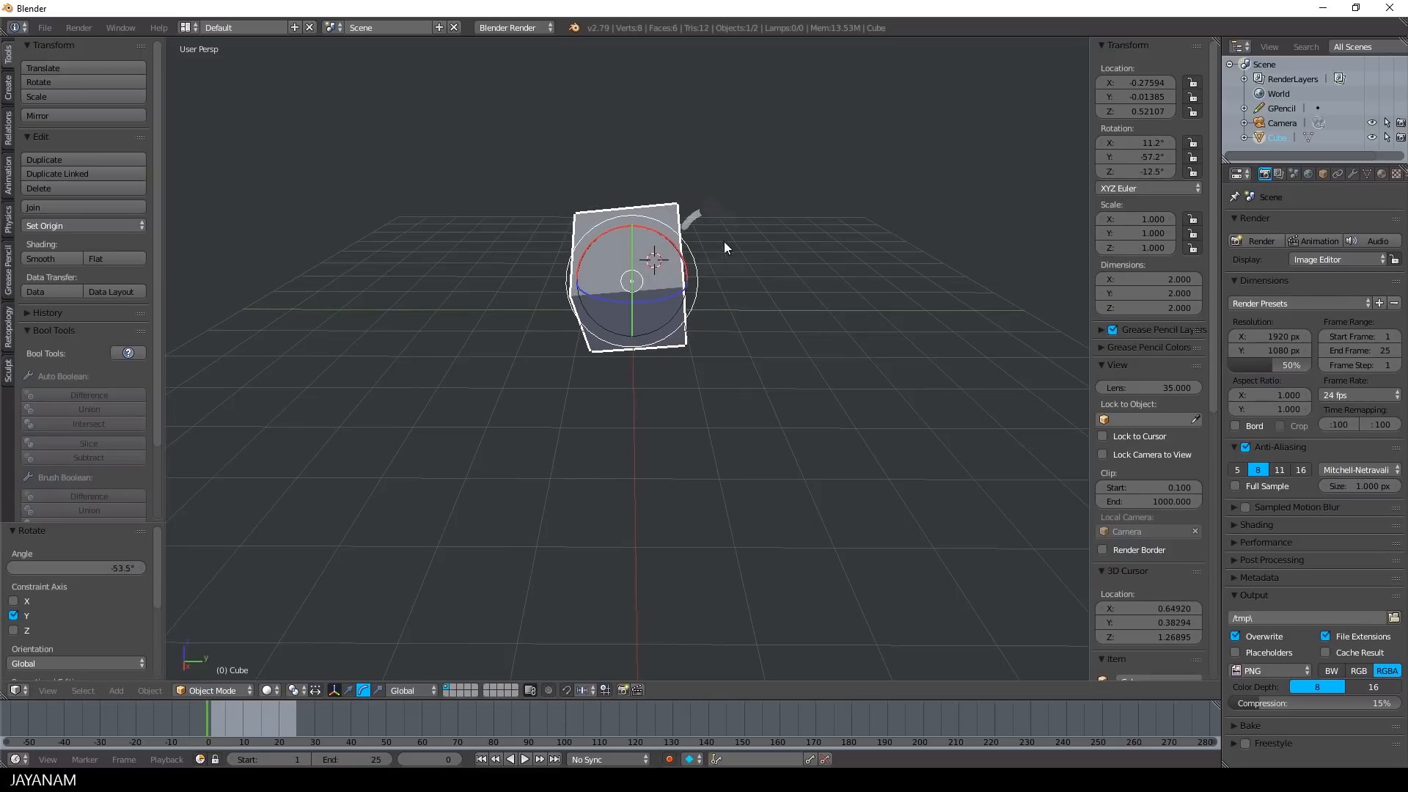
# Step: Rotate the cube freely by about -42°, and try further rotation constrained to the X, Y and Z axes in turn
pyautogui.moveTo(700, 305); pyautogui.dragTo(752, 346, button='middle')
pyautogui.press('r')
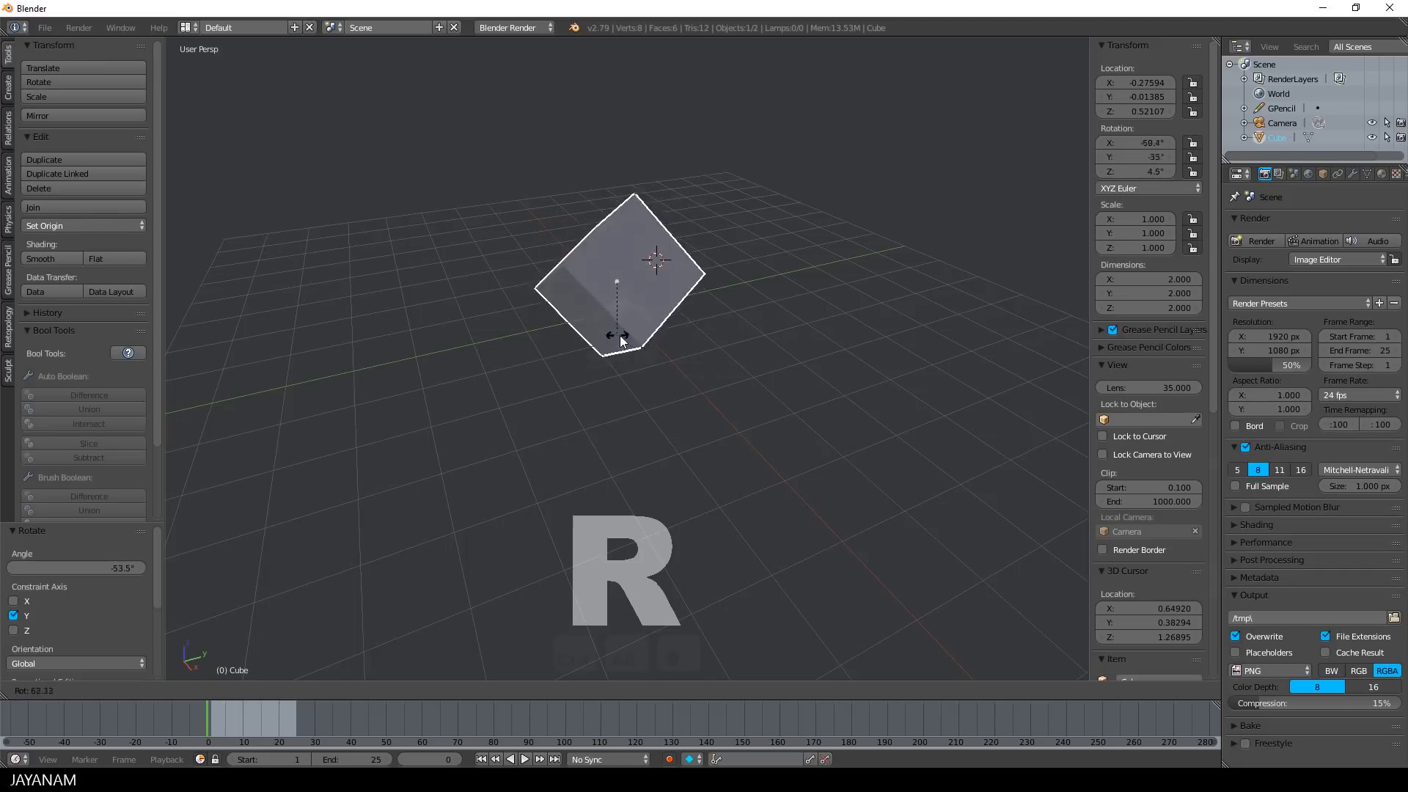
pyautogui.click(636, 282)
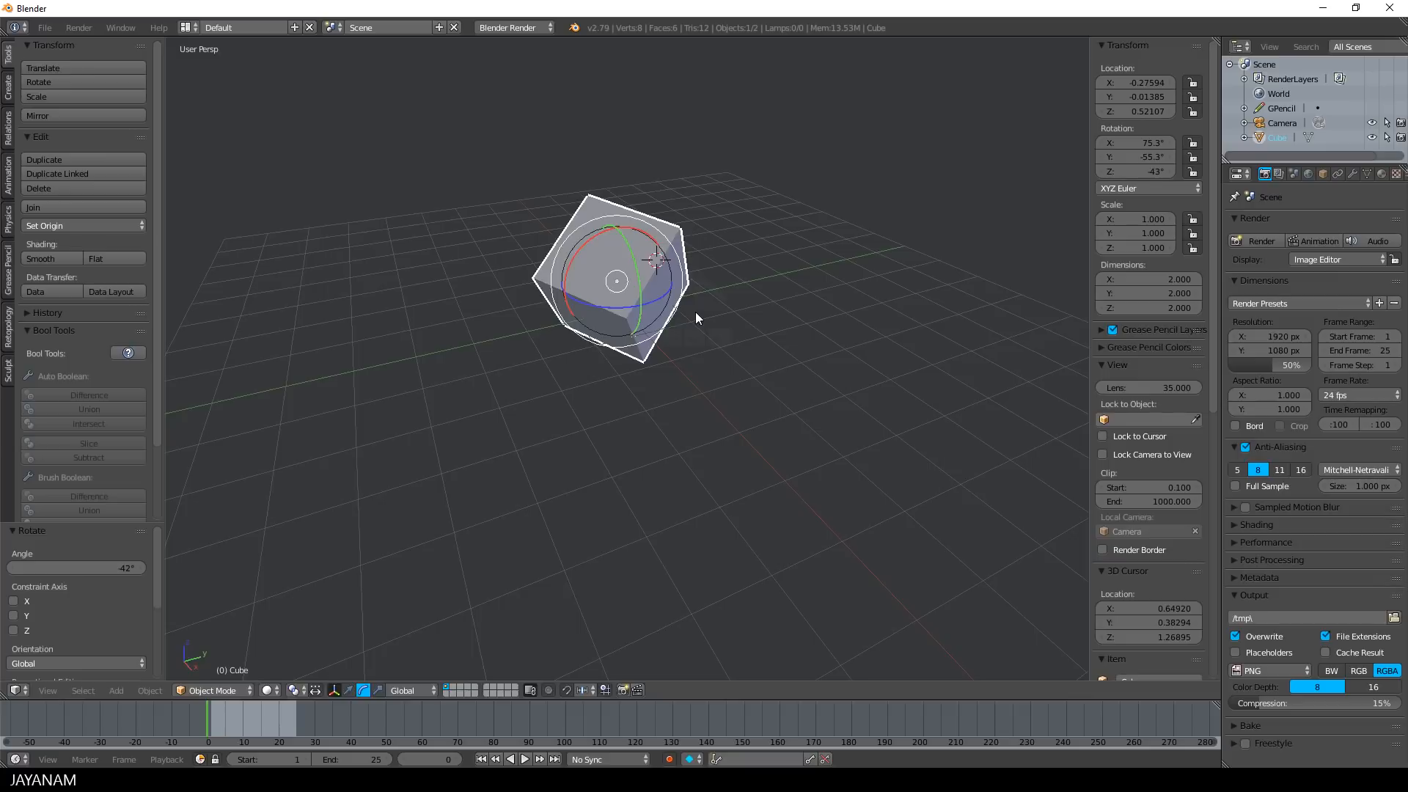
pyautogui.press('r')
pyautogui.press('x')
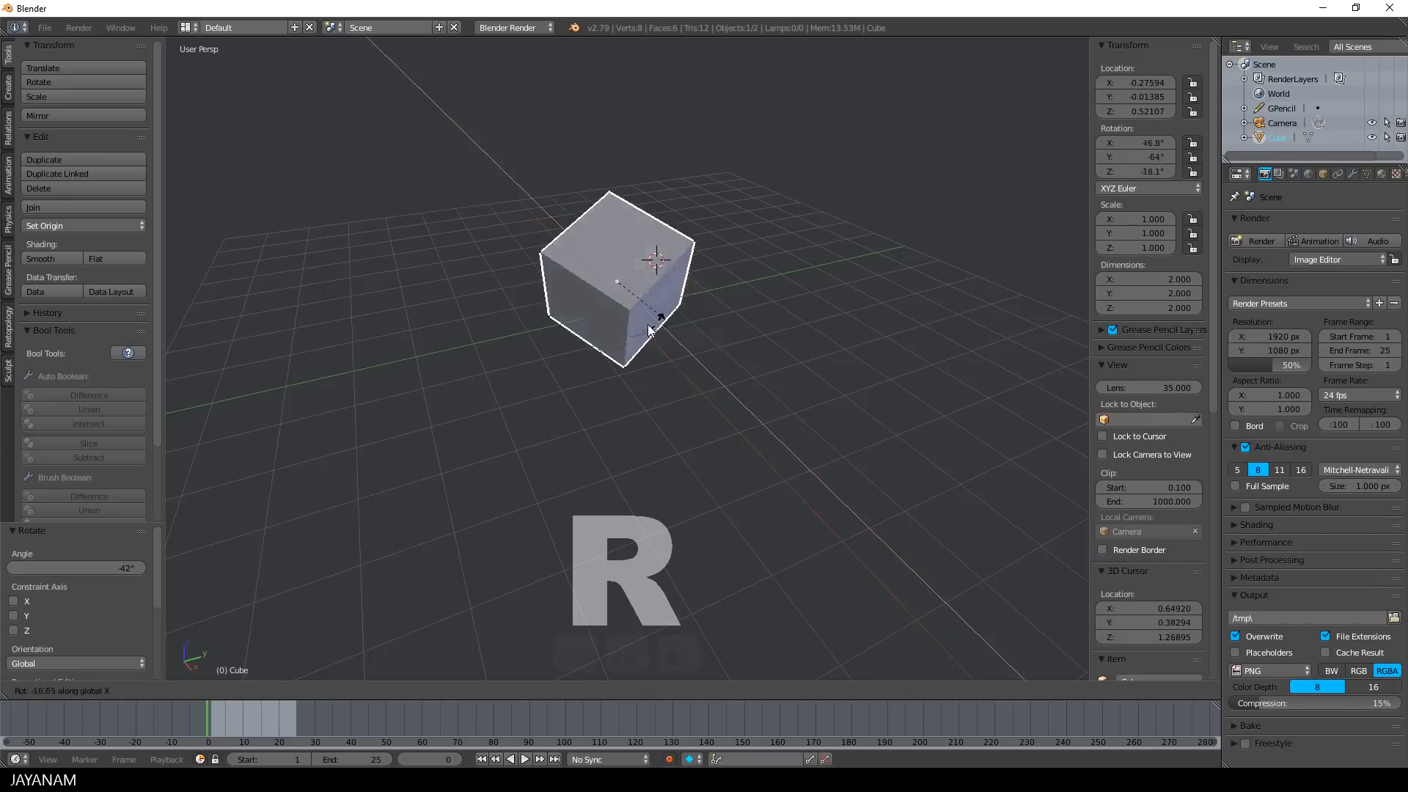
pyautogui.press('y')
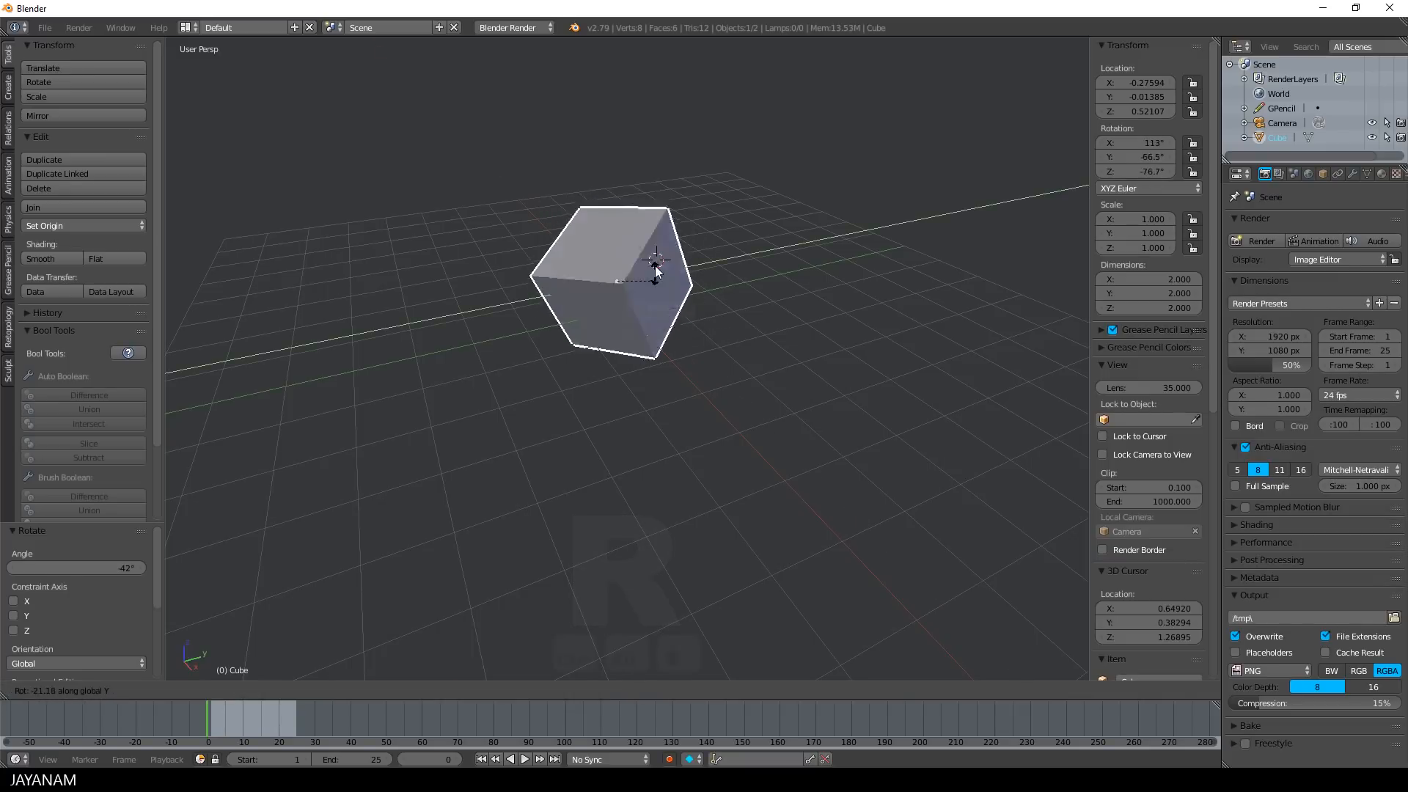
pyautogui.press('z')
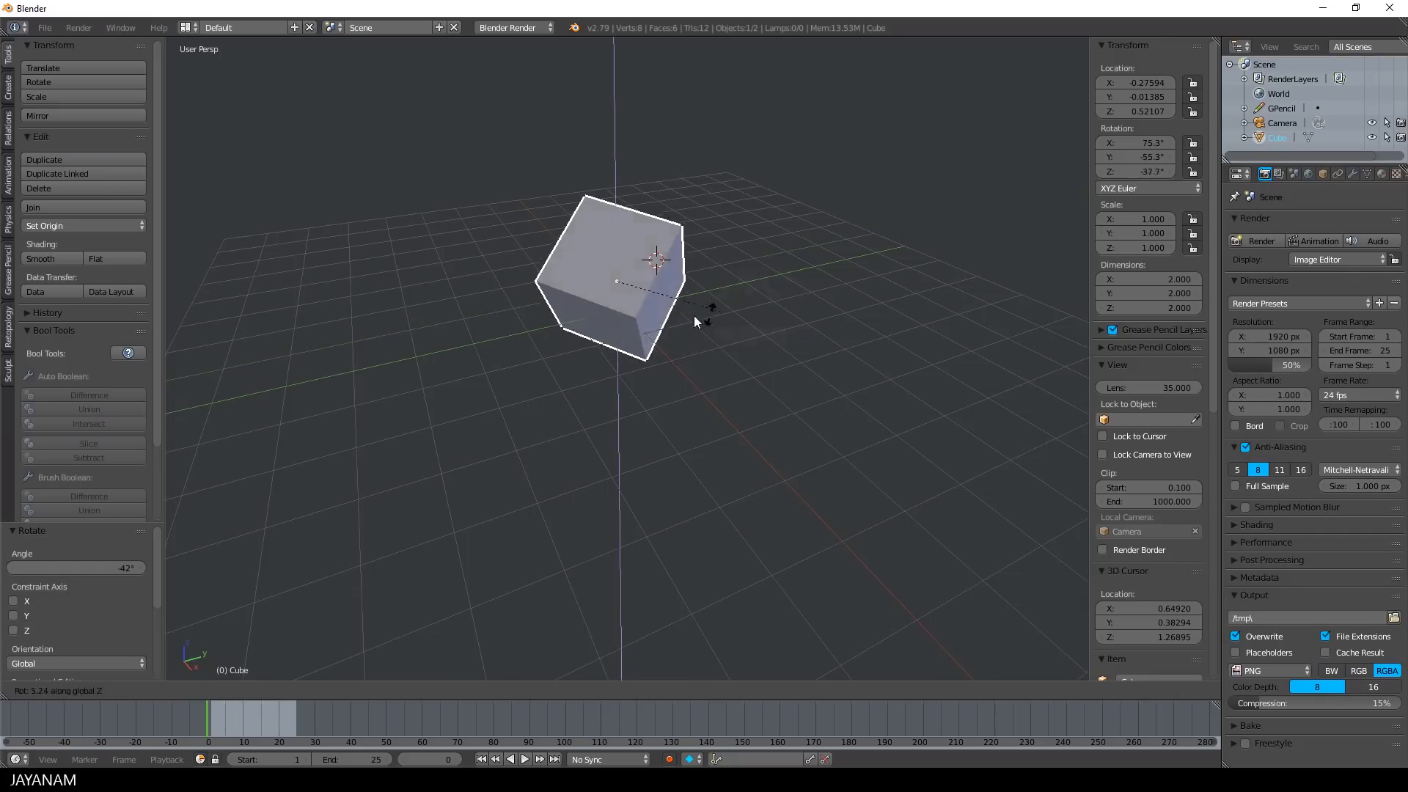
# Step: Scale the cube with the scale manipulator to about 2.26 in X, 1.64 in Y and 0.42 in Z
pyautogui.click(381, 692)
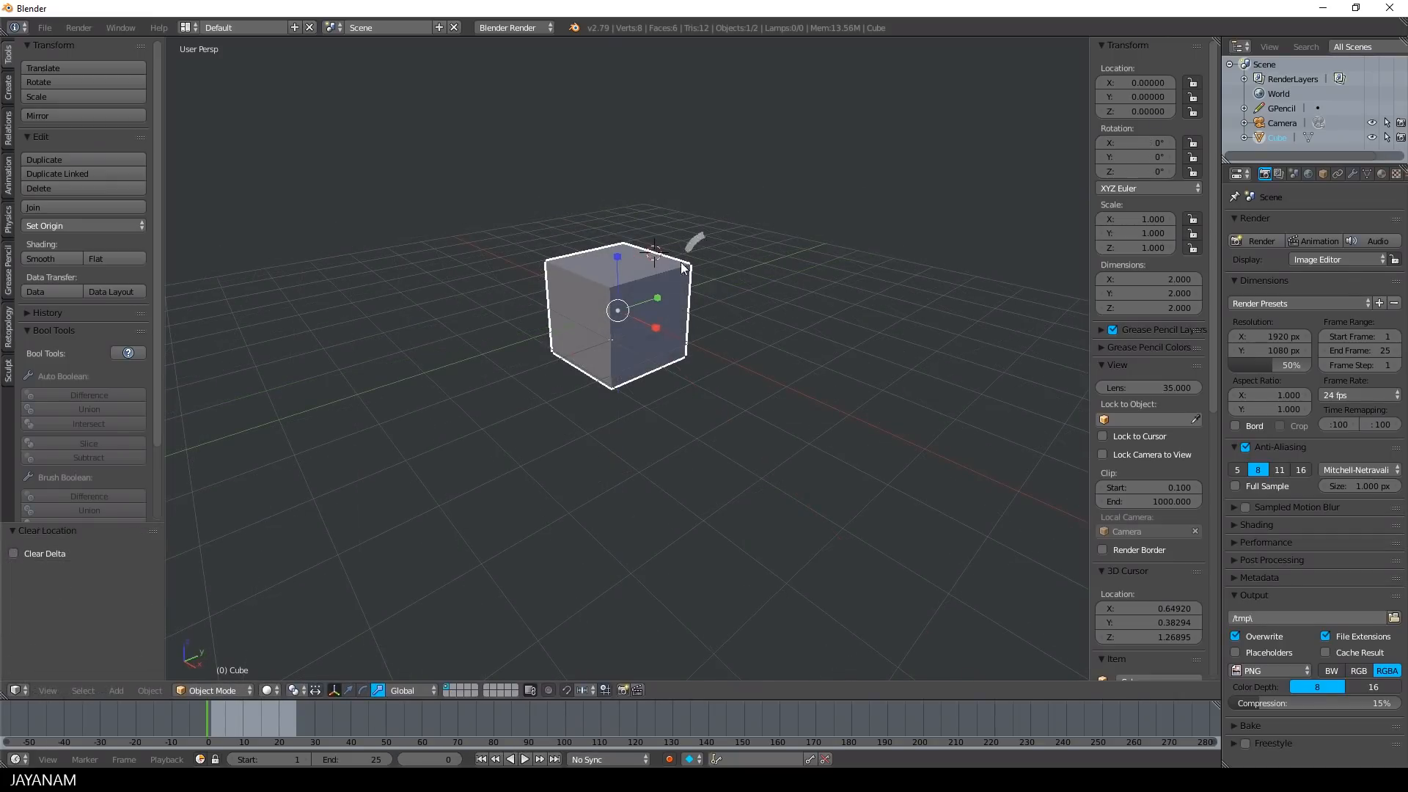
pyautogui.moveTo(618, 256)
pyautogui.mouseDown()
pyautogui.moveTo(623, 199)
pyautogui.moveTo(625, 289)
pyautogui.moveTo(627, 271)
pyautogui.mouseUp()
pyautogui.moveTo(655, 329); pyautogui.dragTo(706, 349)
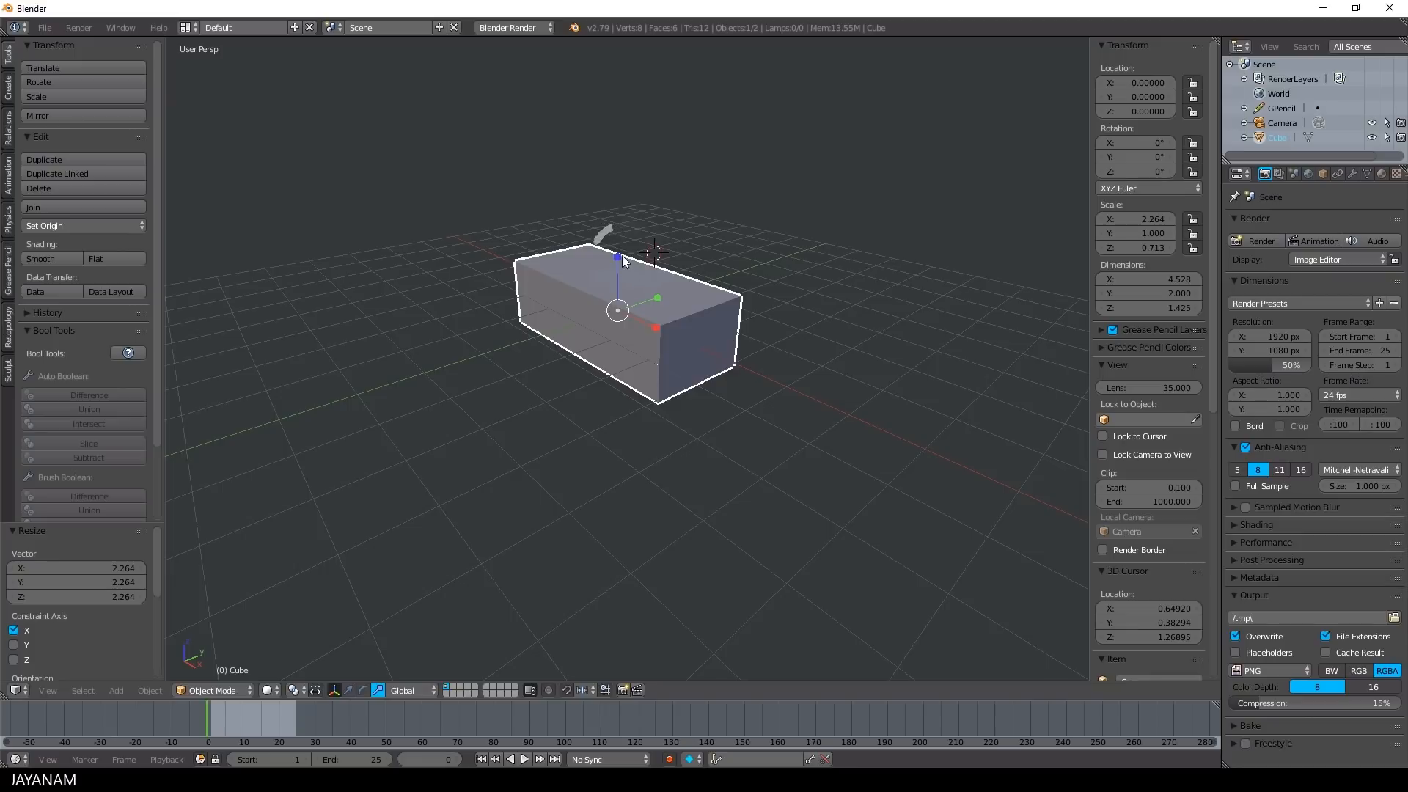
pyautogui.moveTo(619, 256); pyautogui.dragTo(615, 280)
pyautogui.moveTo(655, 299)
pyautogui.mouseDown()
pyautogui.moveTo(638, 304)
pyautogui.moveTo(677, 296)
pyautogui.mouseUp()
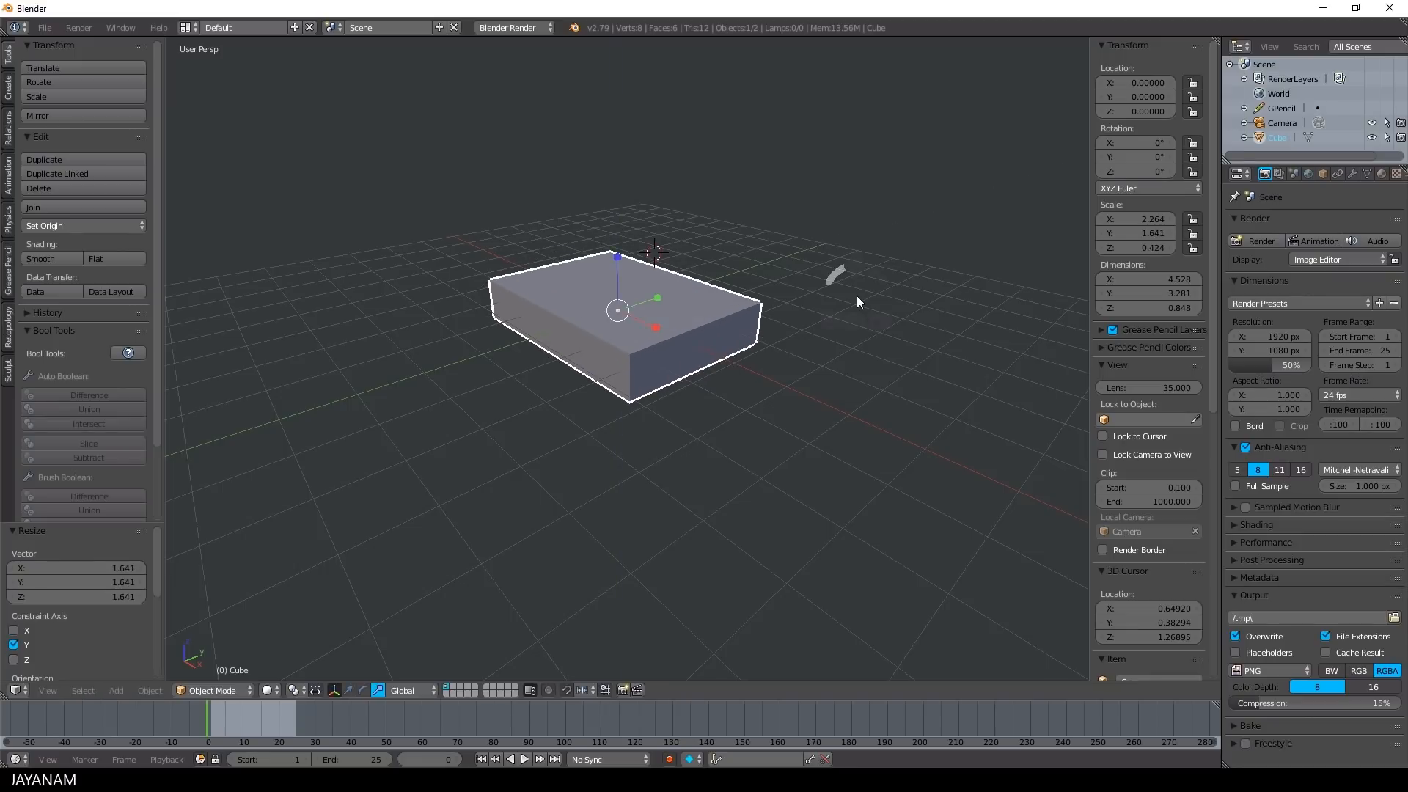
# Step: Scale the flattened cube with axis constraints, cycling through X and Y and finishing along Z
pyautogui.moveTo(820, 334); pyautogui.dragTo(808, 339, button='middle')
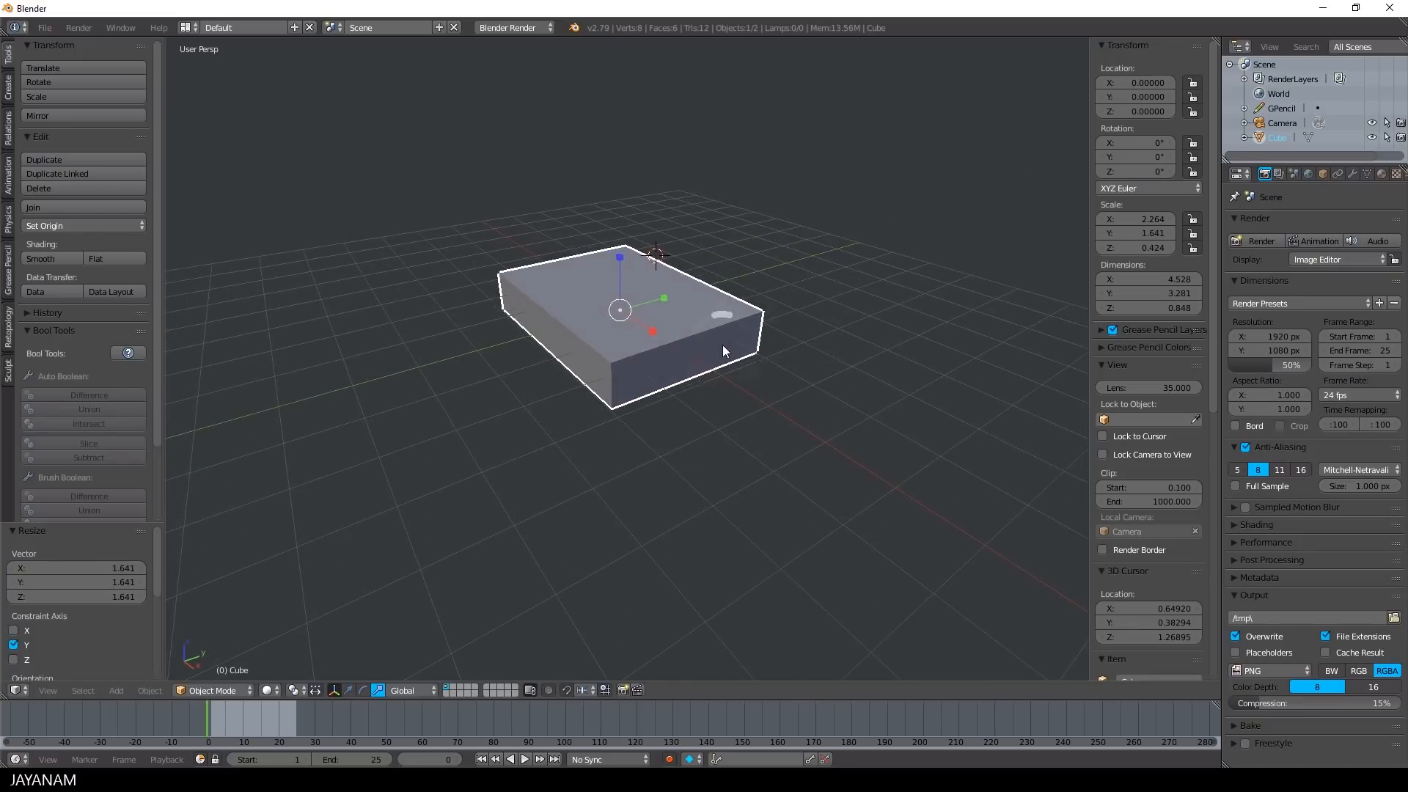
pyautogui.press('s')
pyautogui.press('x')
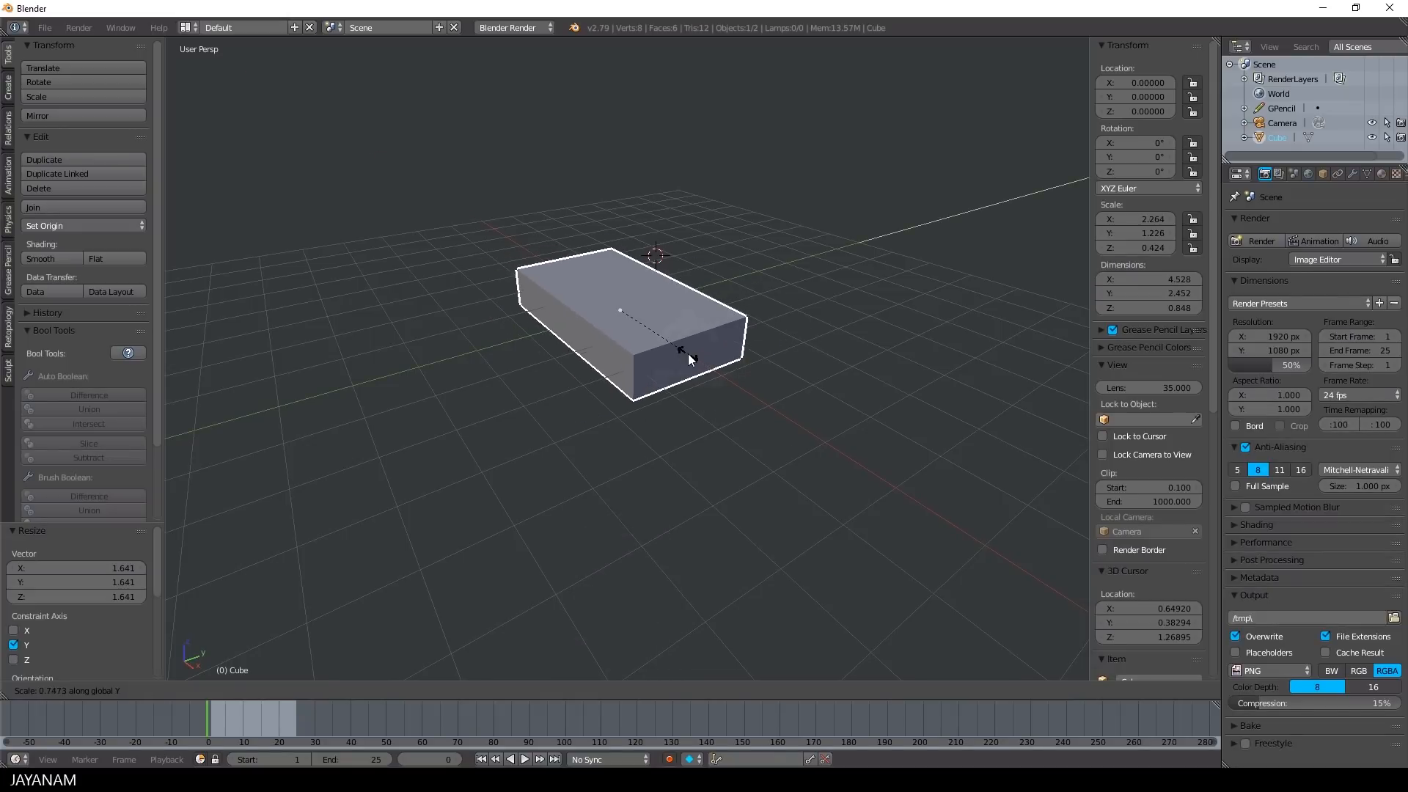
pyautogui.press('z')
pyautogui.click(652, 297)
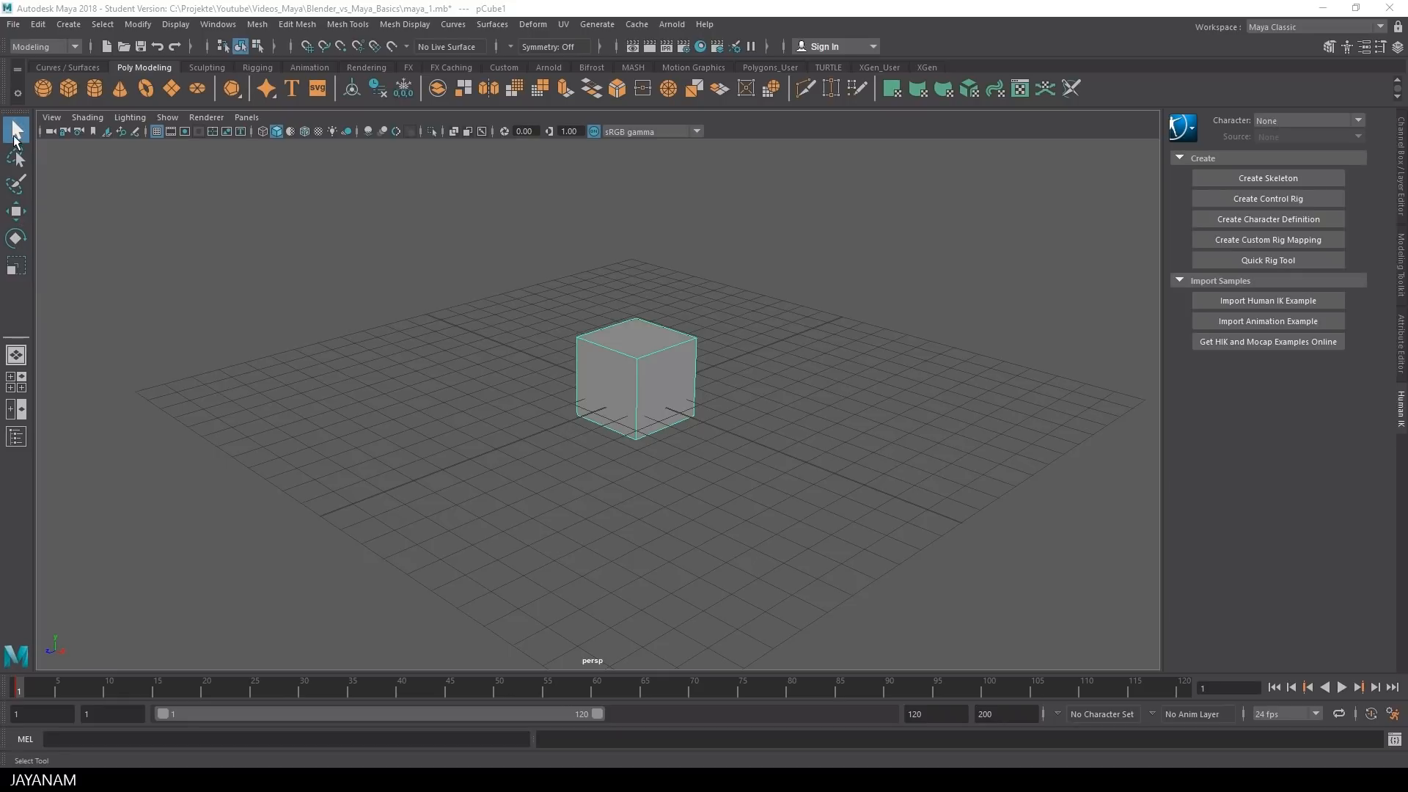
# Step: Switch to Maya and reposition the cube with the Move Tool, using its axis handles followed by constrained moves
pyautogui.click(17, 212)
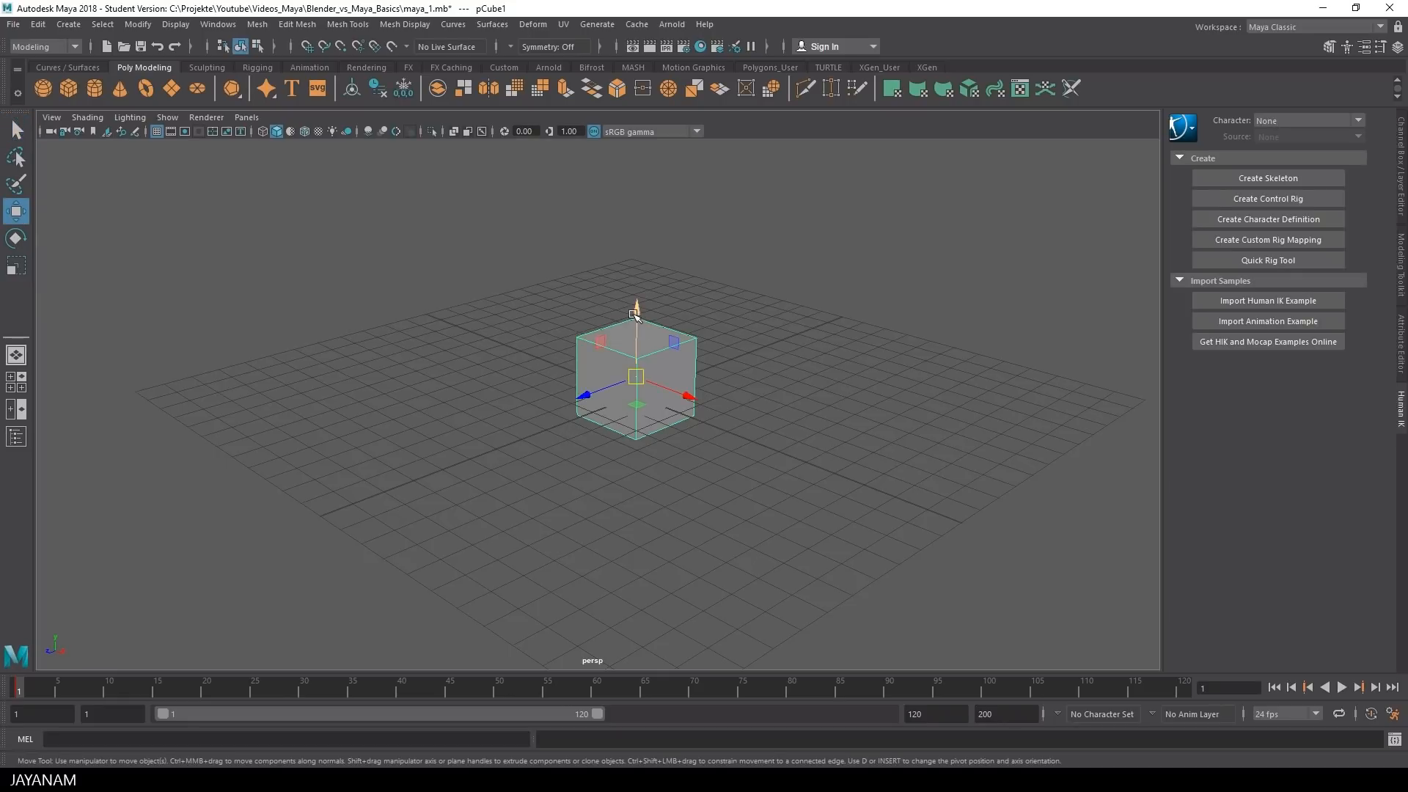
pyautogui.moveTo(638, 317)
pyautogui.mouseDown()
pyautogui.moveTo(638, 236)
pyautogui.moveTo(639, 301)
pyautogui.mouseUp()
pyautogui.moveTo(685, 386); pyautogui.dragTo(704, 388)
pyautogui.moveTo(607, 382); pyautogui.dragTo(657, 391)
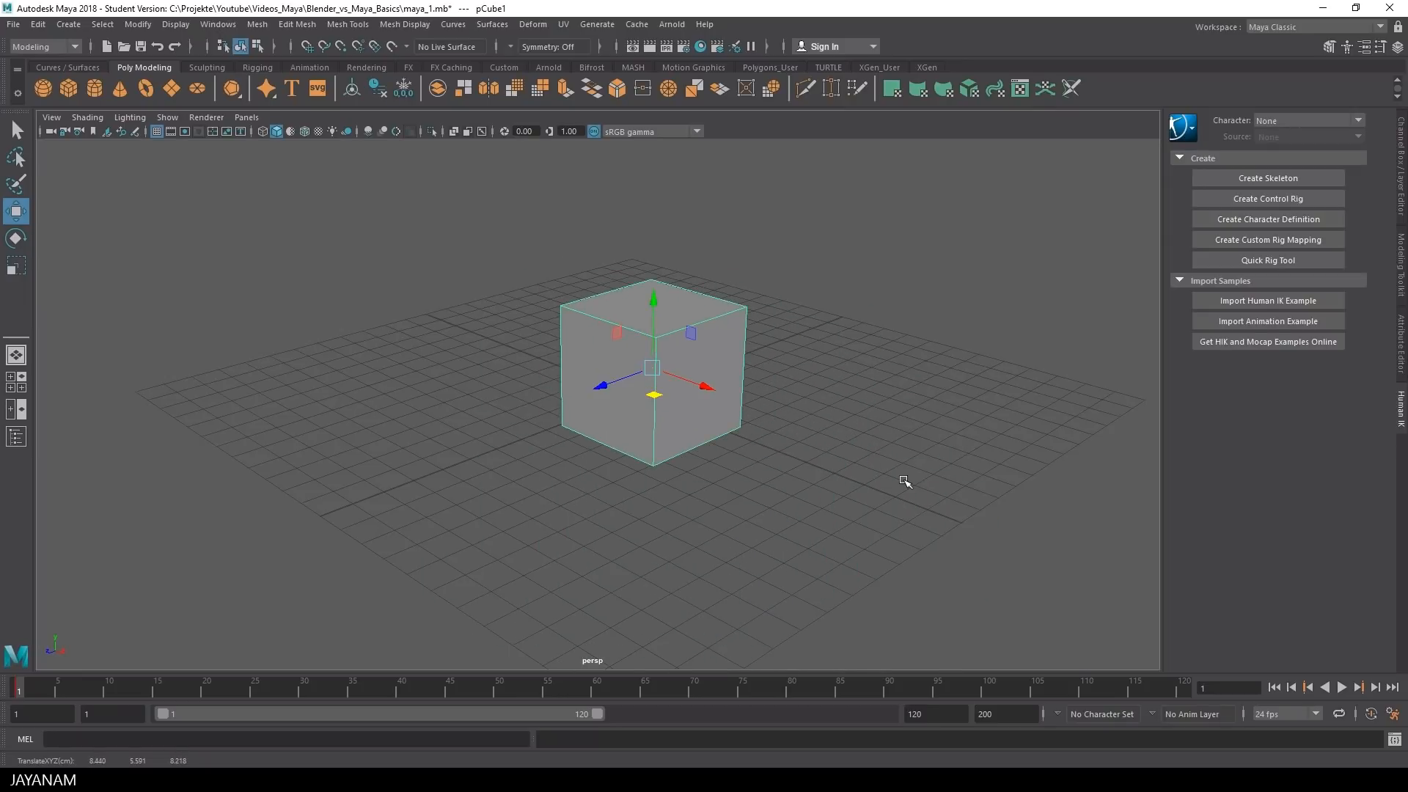
pyautogui.keyDown('shift'); pyautogui.moveTo(775, 440); pyautogui.dragTo(773, 469, button='middle'); pyautogui.keyUp('shift')
pyautogui.keyDown('shift'); pyautogui.moveTo(835, 433); pyautogui.dragTo(789, 465, button='middle'); pyautogui.keyUp('shift')
# Step: Rotate the cube around its individual axes with the Rotate Tool's rings to about -6.7, 3.9 and 10.5 degrees
pyautogui.click(16, 238)
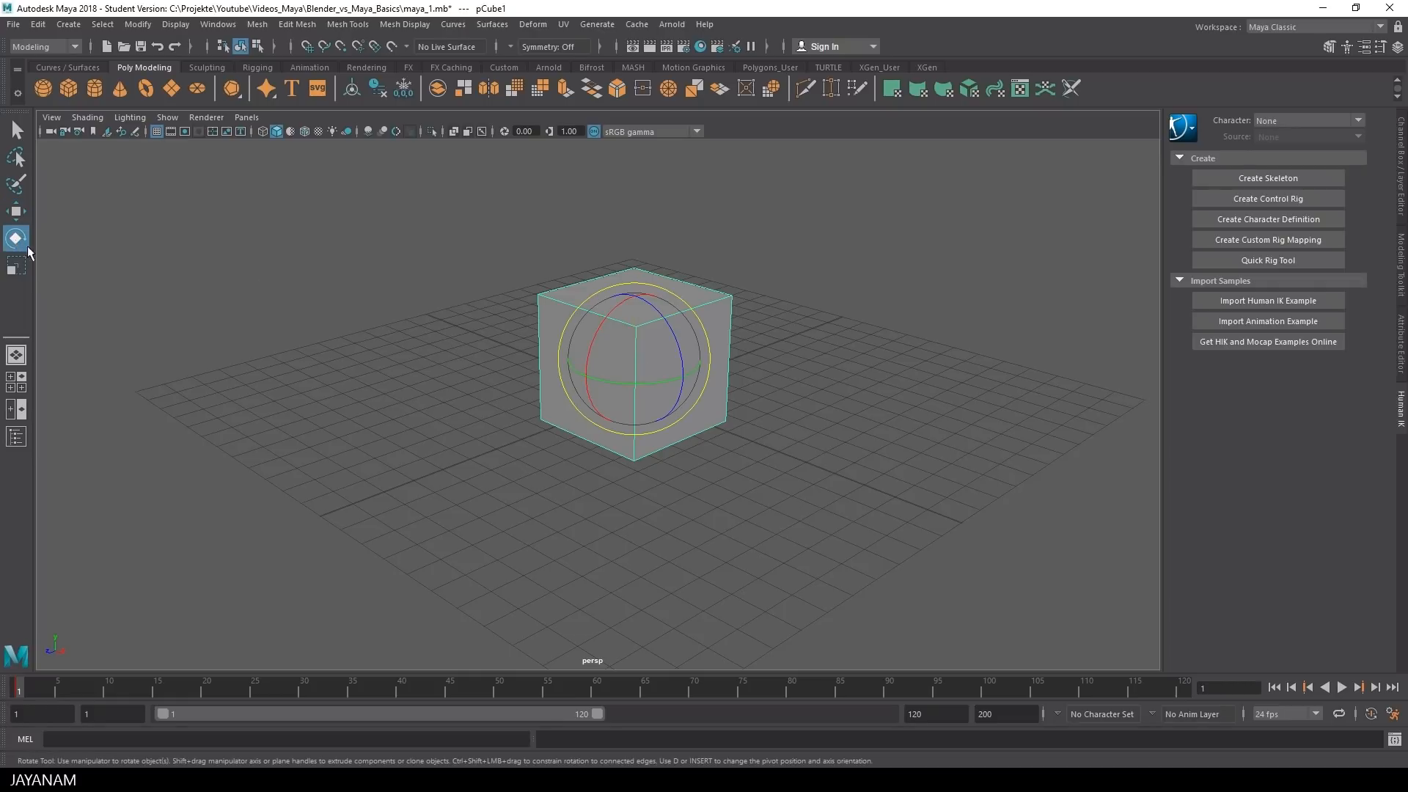
pyautogui.moveTo(660, 381)
pyautogui.mouseDown()
pyautogui.moveTo(641, 385)
pyautogui.moveTo(662, 384)
pyautogui.mouseUp()
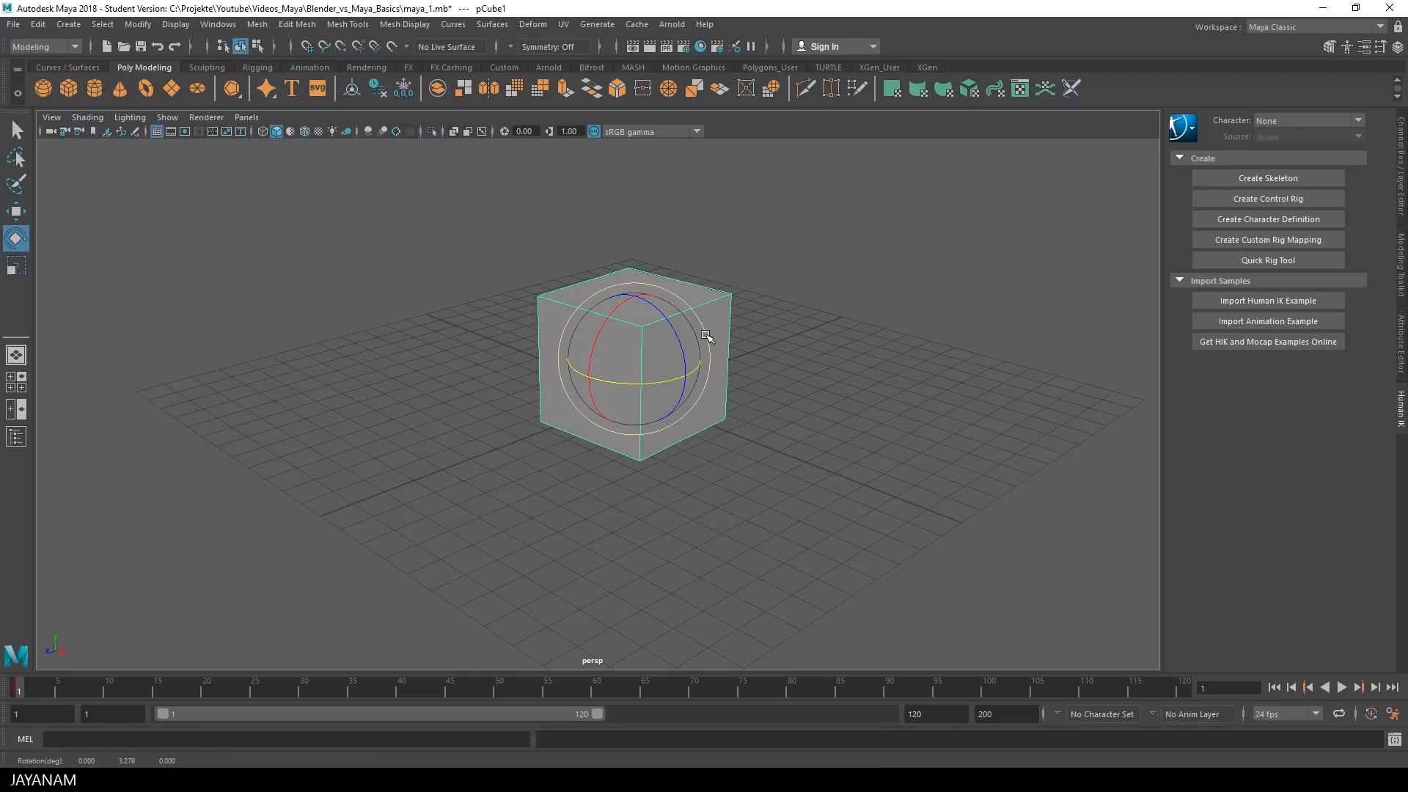
pyautogui.keyDown('alt'); pyautogui.moveTo(831, 408); pyautogui.dragTo(799, 409); pyautogui.keyUp('alt')
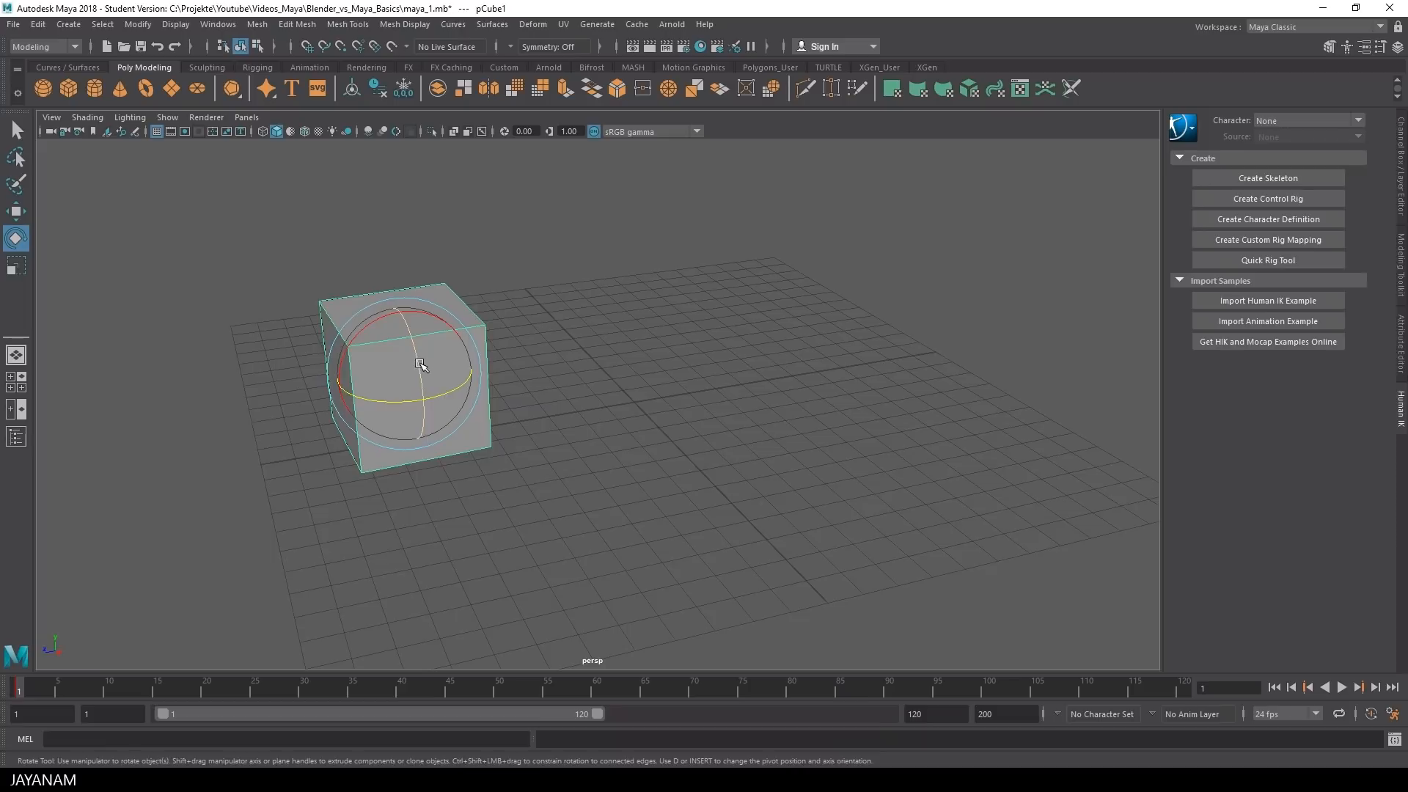
pyautogui.moveTo(421, 365); pyautogui.dragTo(420, 366)
pyautogui.moveTo(370, 325); pyautogui.dragTo(379, 325)
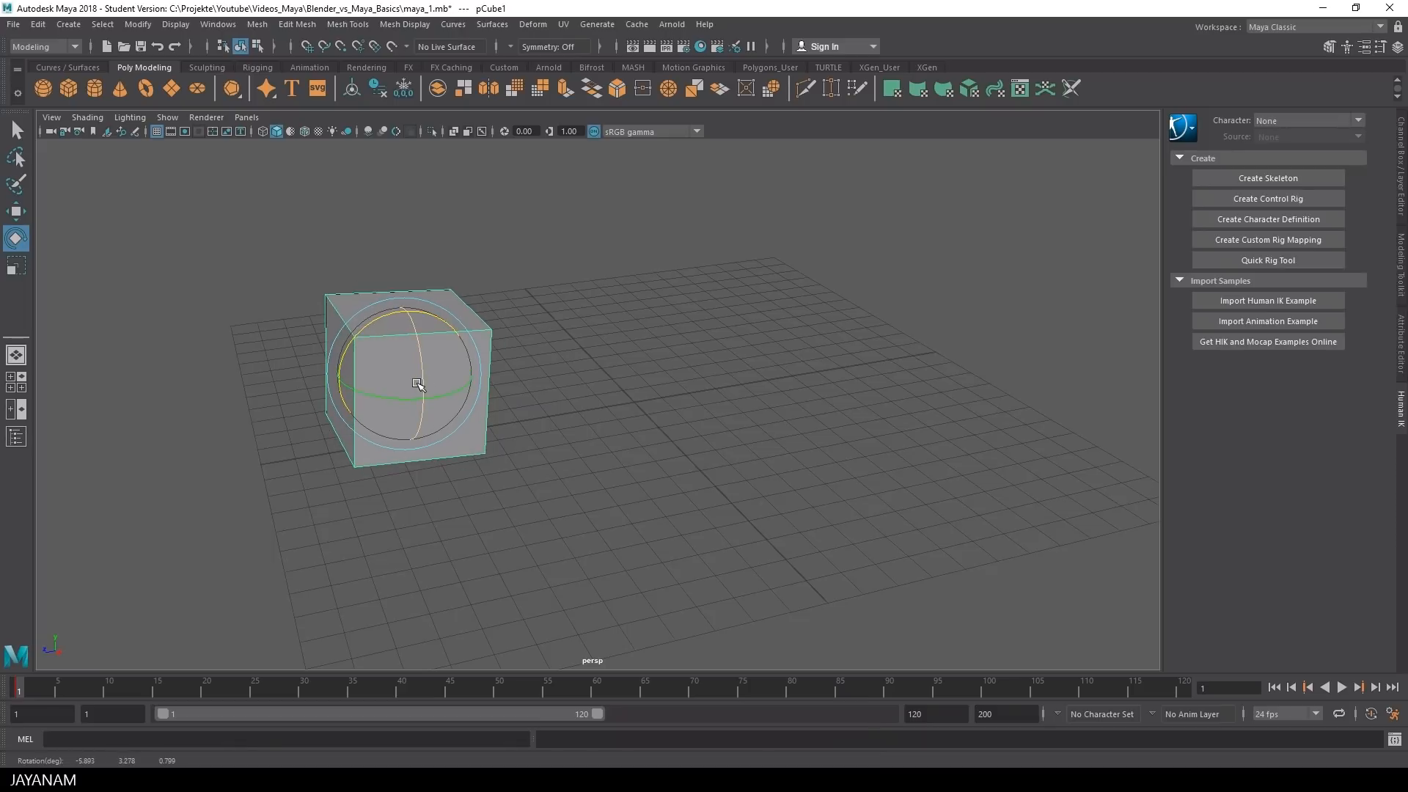
pyautogui.moveTo(417, 384)
pyautogui.mouseDown()
pyautogui.moveTo(487, 403)
pyautogui.moveTo(433, 361)
pyautogui.mouseUp()
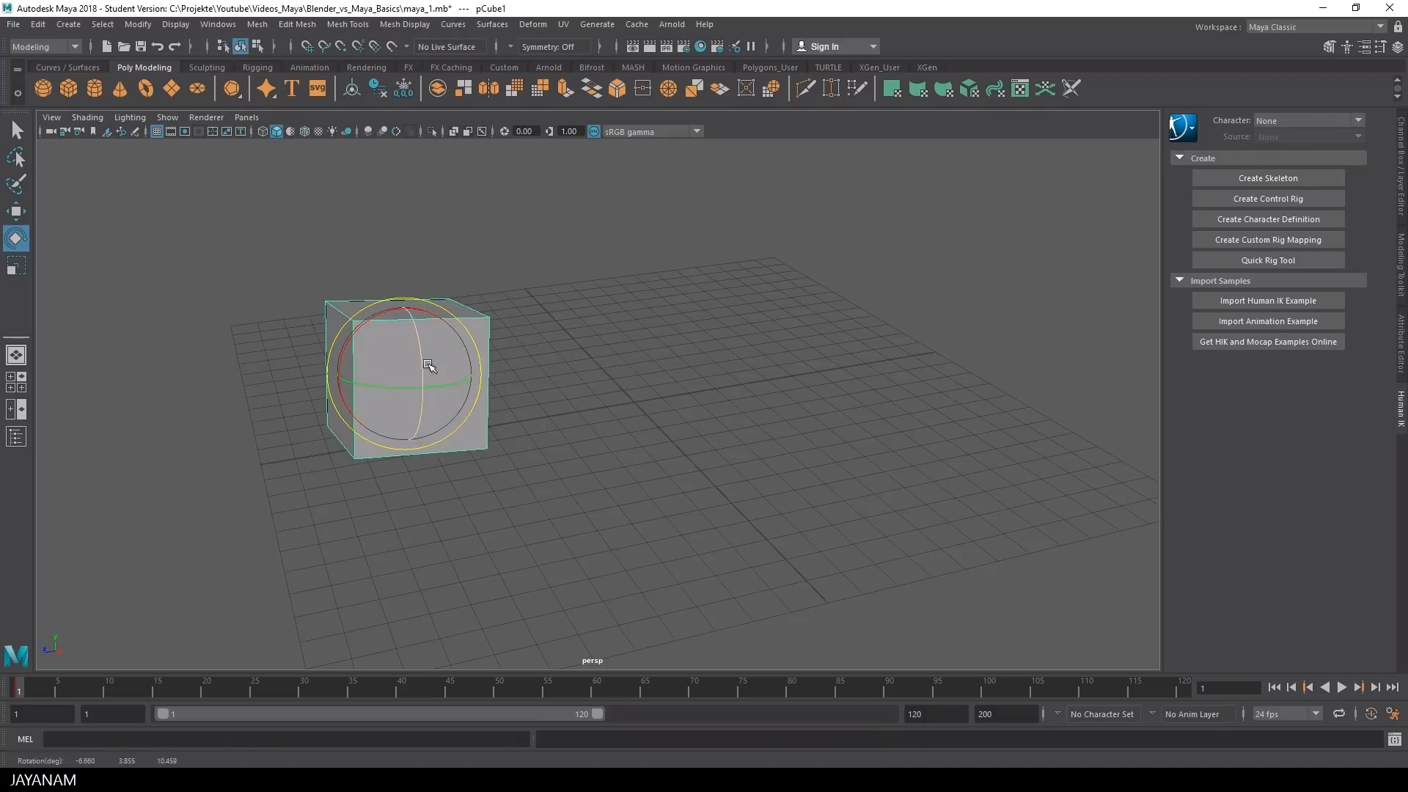
# Step: Rotate the cube further without grabbing a ring, ending at about -10.2, 2.8 and 9.0 degrees
pyautogui.moveTo(552, 399); pyautogui.dragTo(423, 535, button='middle')
pyautogui.moveTo(620, 512); pyautogui.dragTo(552, 495, button='middle')
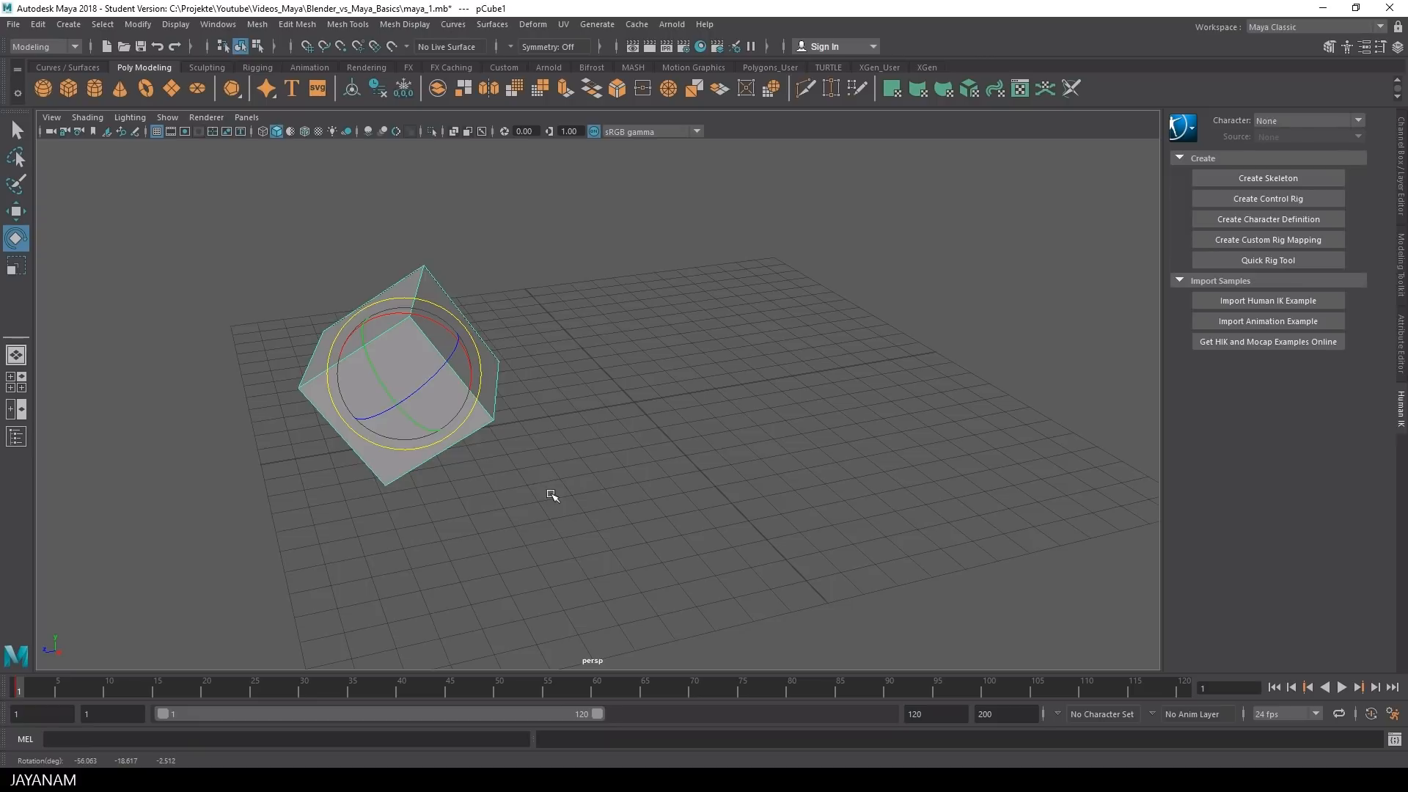
pyautogui.moveTo(633, 475); pyautogui.dragTo(719, 403, button='middle')
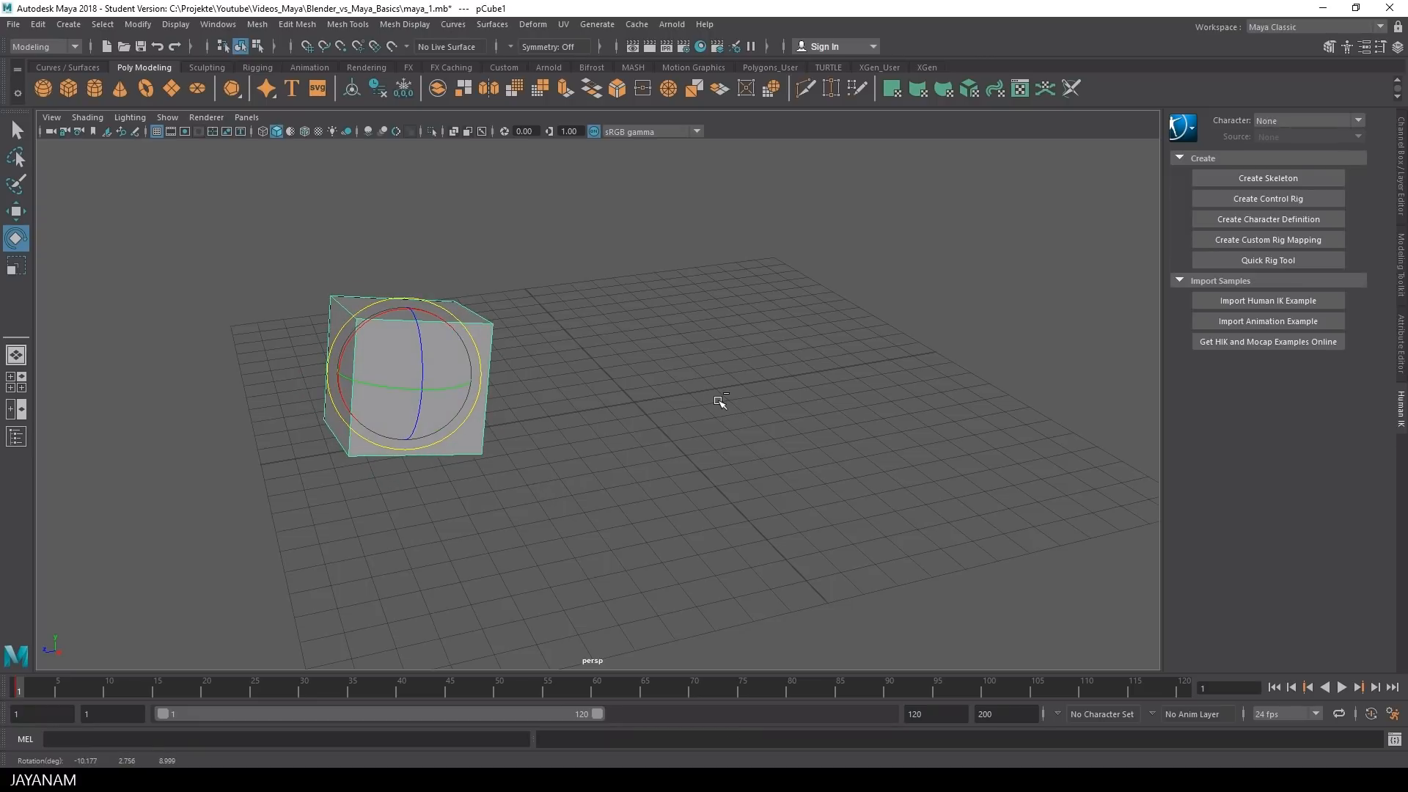
# Step: Undo the cube's rotations and its last moves
pyautogui.hotkey('ctrl', 'z')
pyautogui.hotkey('ctrl', 'z')
pyautogui.hotkey('ctrl', 'z')
pyautogui.hotkey('ctrl', 'z')
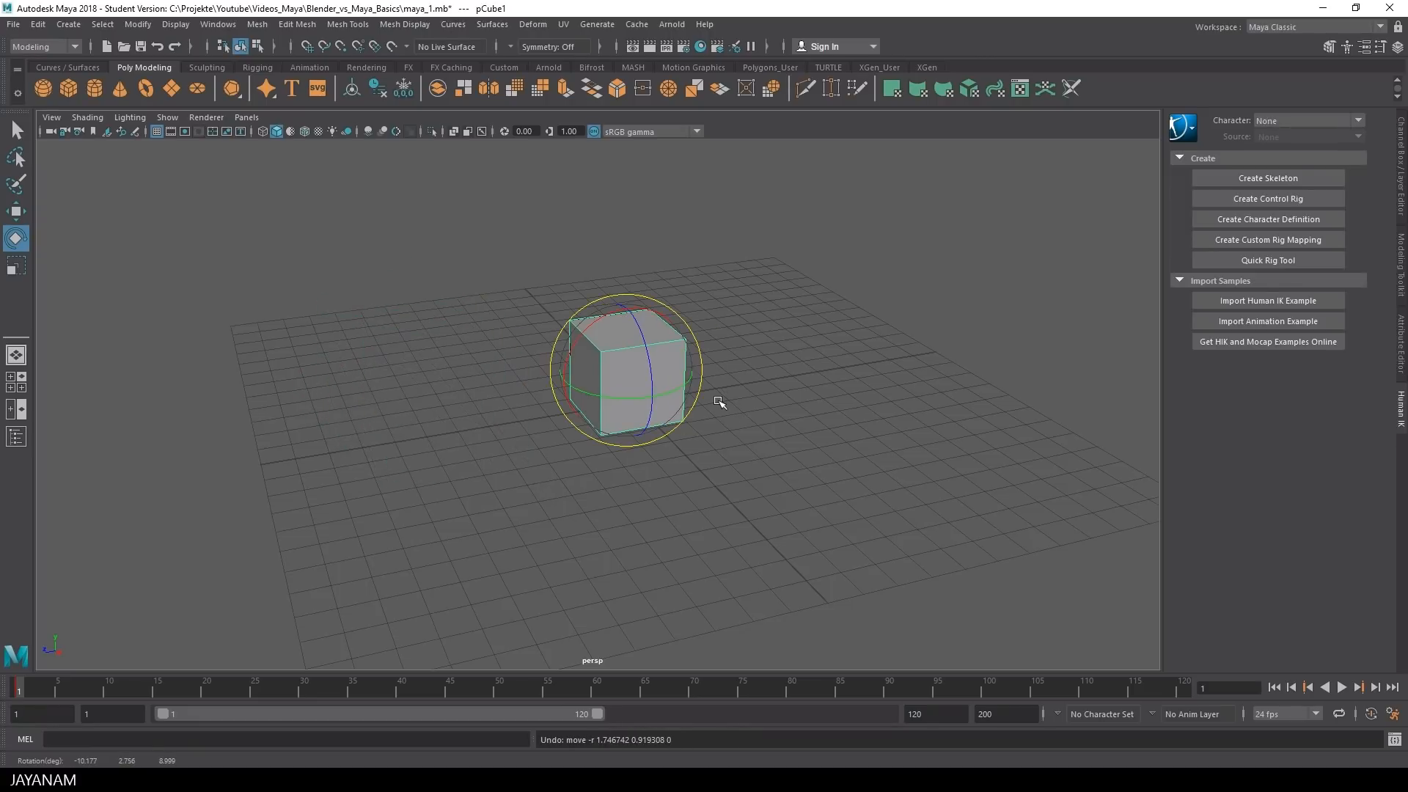
# Step: Scale the cube along its individual axes with the Scale Tool, flattening it to about 0.88 in Y
pyautogui.keyDown('alt'); pyautogui.moveTo(644, 486); pyautogui.dragTo(744, 475); pyautogui.keyUp('alt')
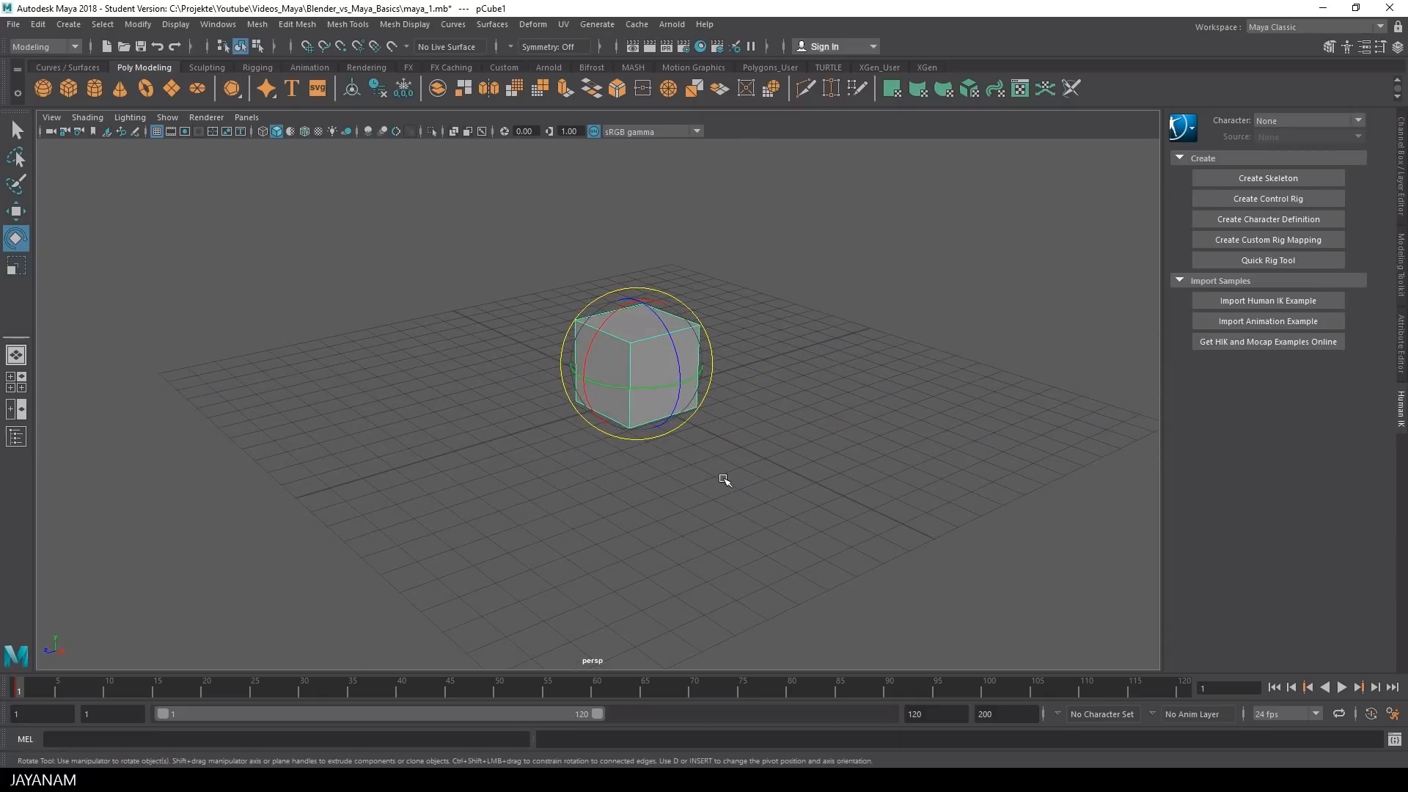
pyautogui.press('r')
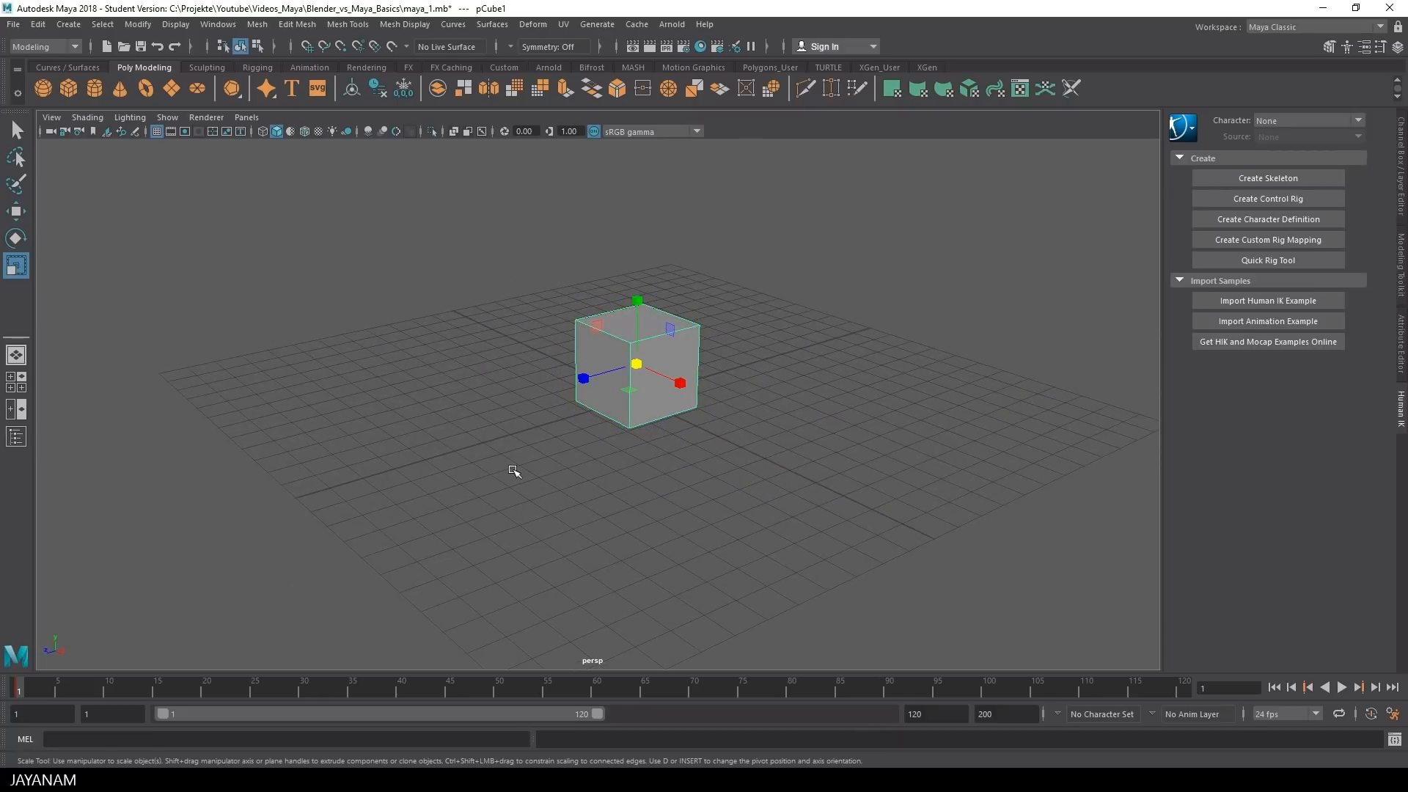
pyautogui.moveTo(638, 301); pyautogui.dragTo(696, 393)
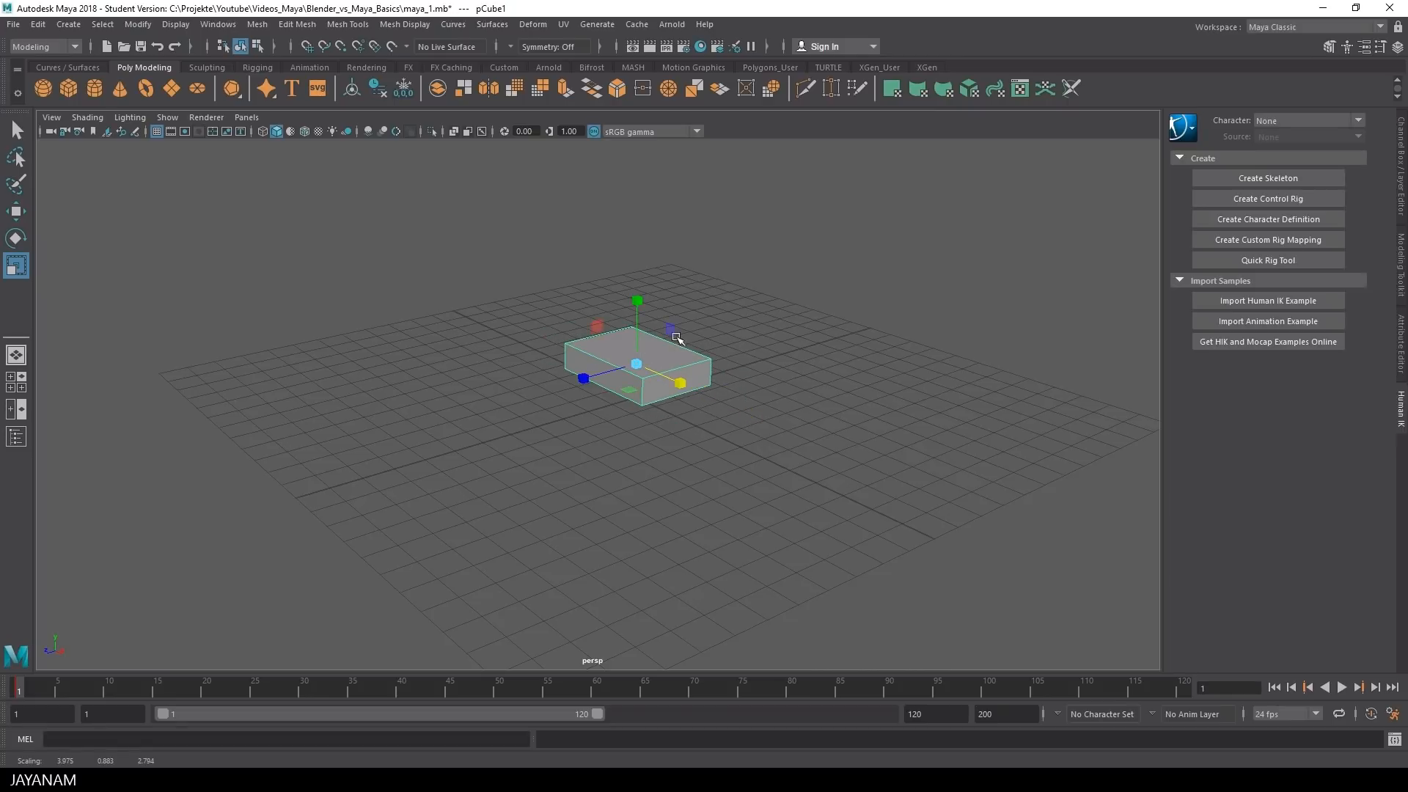
# Step: Scale the flattened cube in pairs of axes with the plane handles, stretching it into a long, thin slab
pyautogui.moveTo(670, 330); pyautogui.dragTo(710, 352)
pyautogui.moveTo(599, 332)
pyautogui.mouseDown()
pyautogui.moveTo(478, 361)
pyautogui.moveTo(626, 325)
pyautogui.mouseUp()
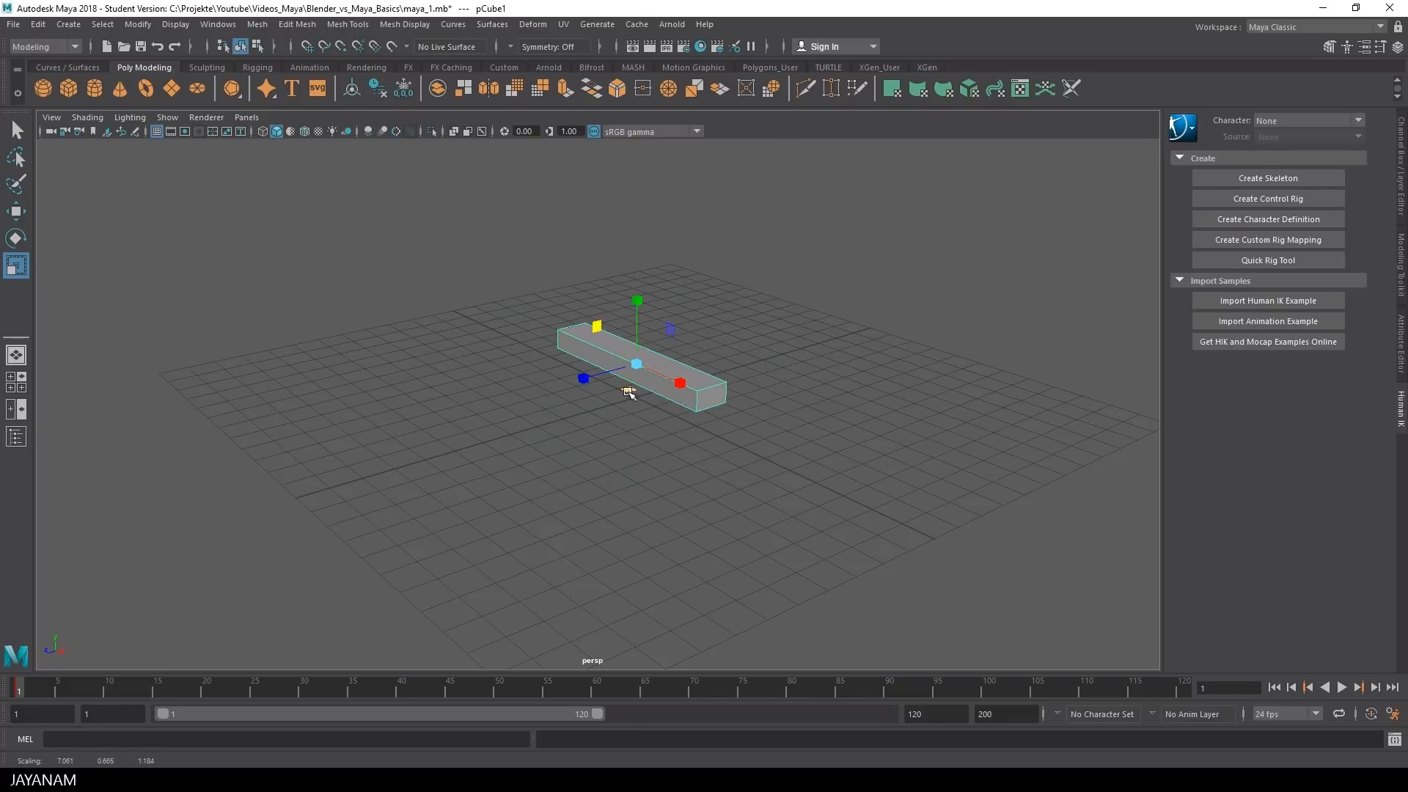
pyautogui.moveTo(667, 388); pyautogui.dragTo(609, 406)
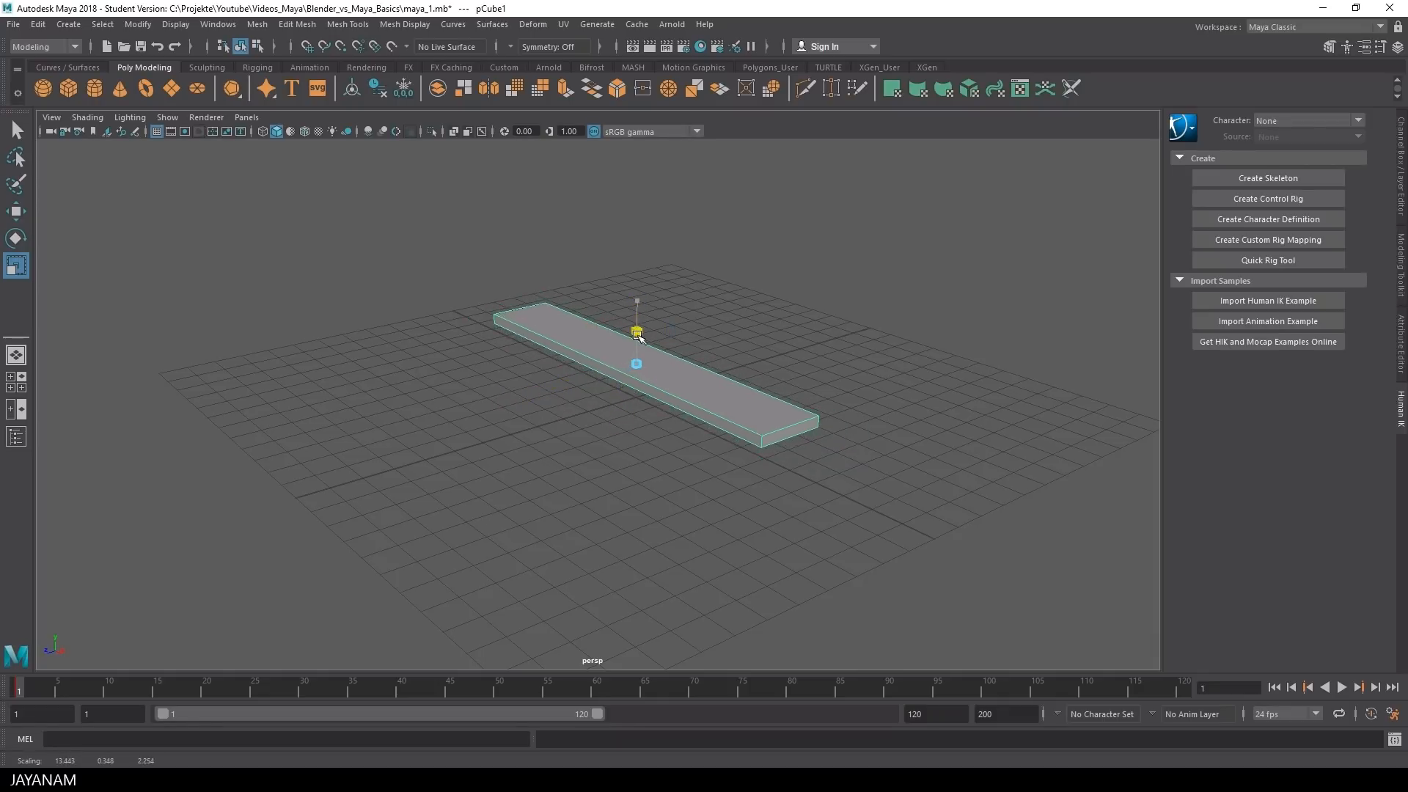
pyautogui.moveTo(615, 384); pyautogui.dragTo(561, 367)
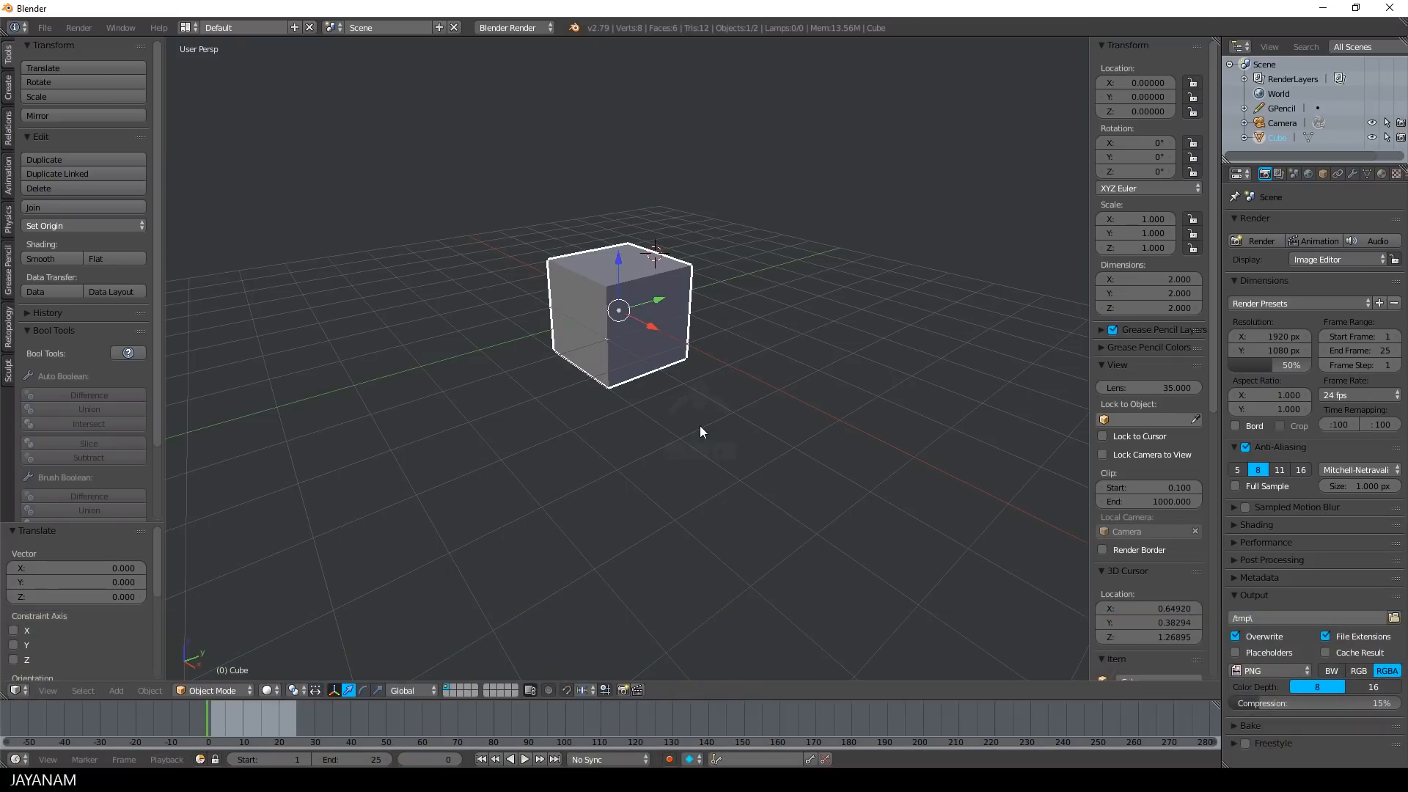
# Step: Switch to Blender and alternate the cube between Object Mode and Edit Mode, finishing in Edit Mode
pyautogui.press('Tab')
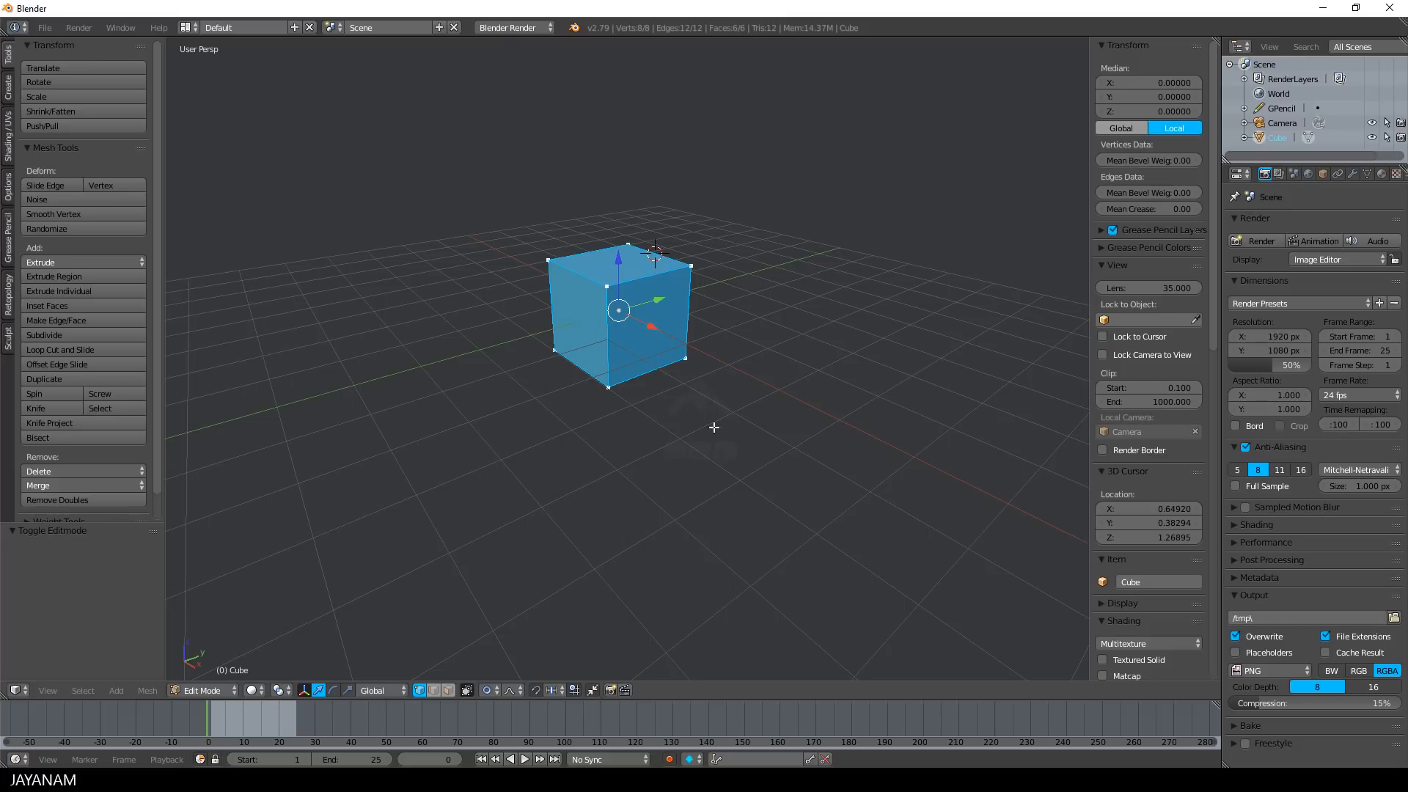
pyautogui.press('Tab')
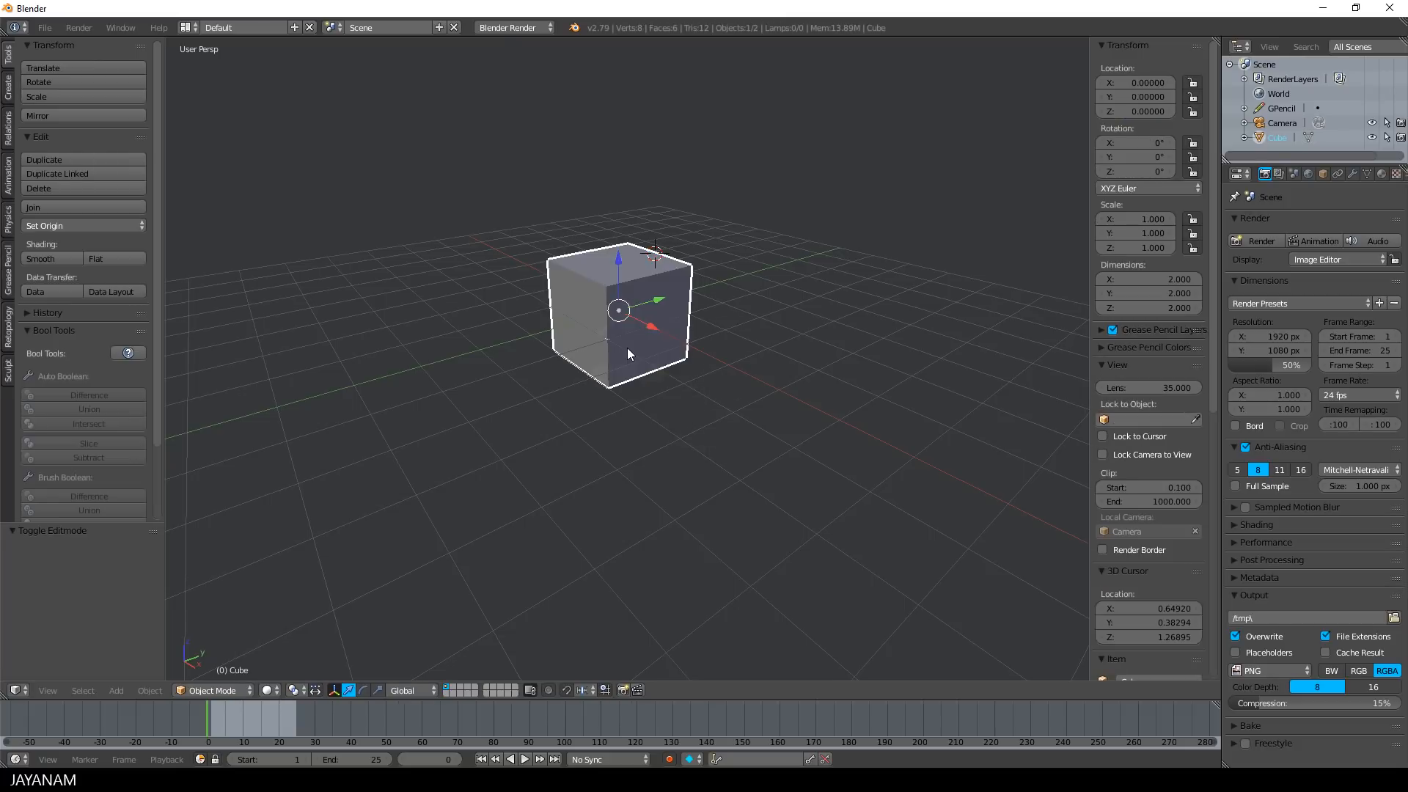
pyautogui.press('Tab')
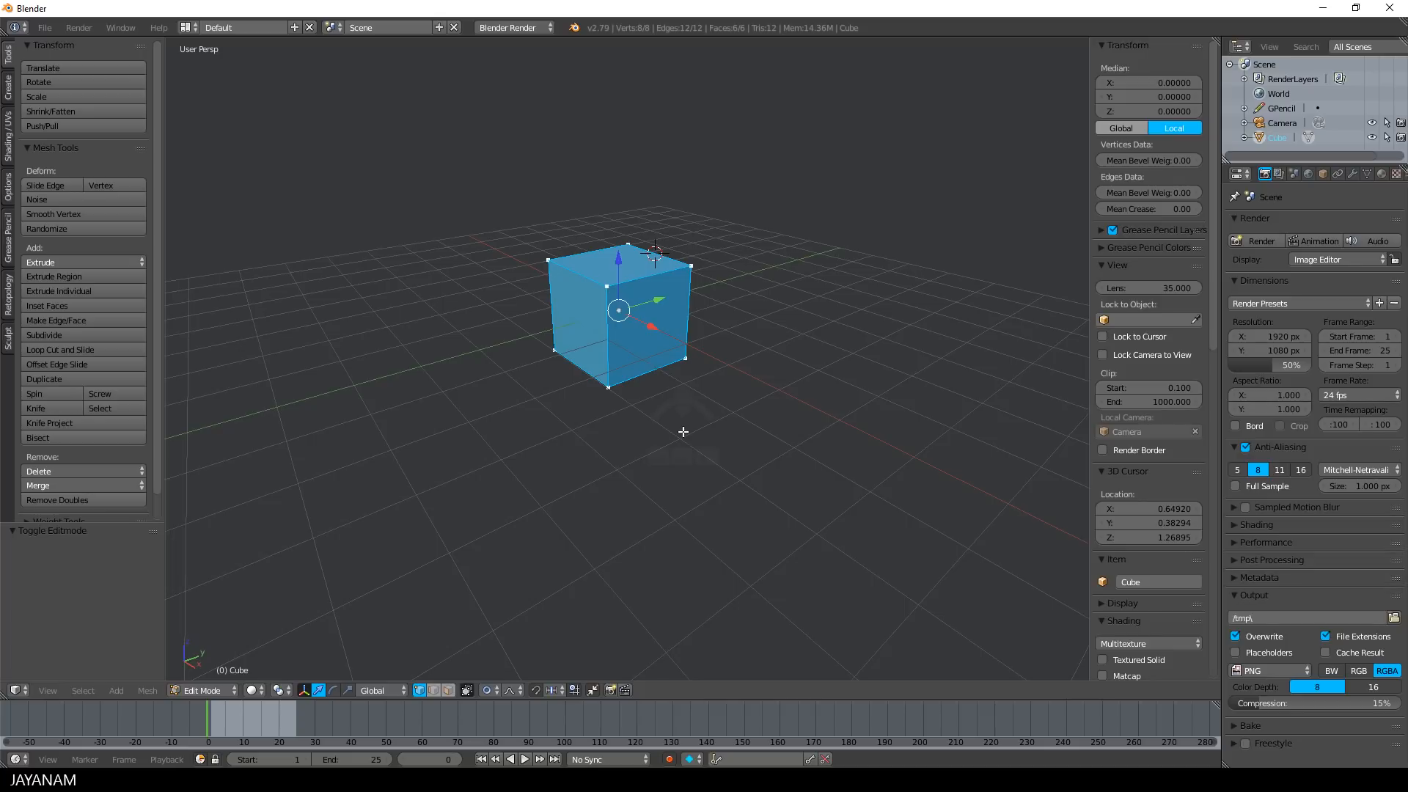
pyautogui.press('Tab')
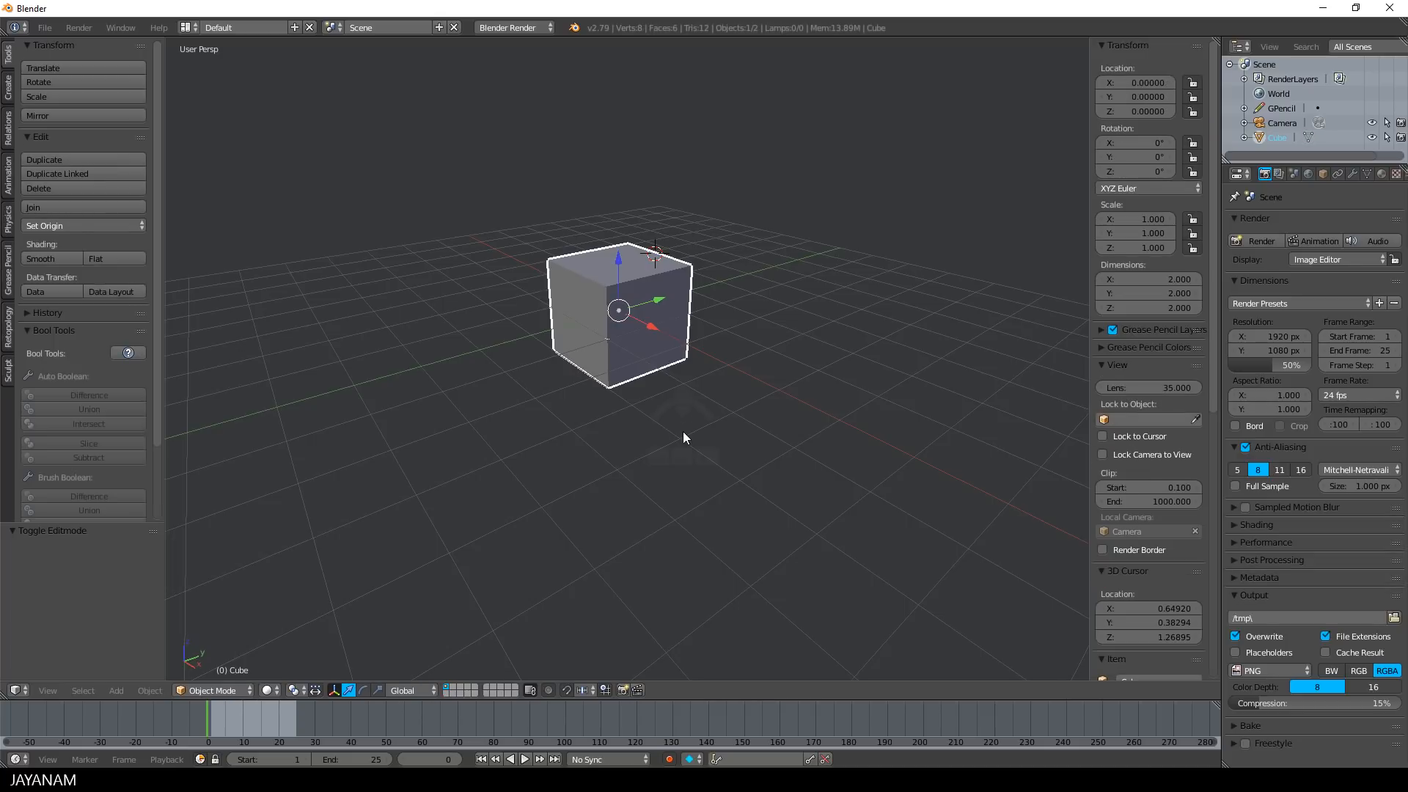
pyautogui.press('Tab')
pyautogui.click(186, 692)
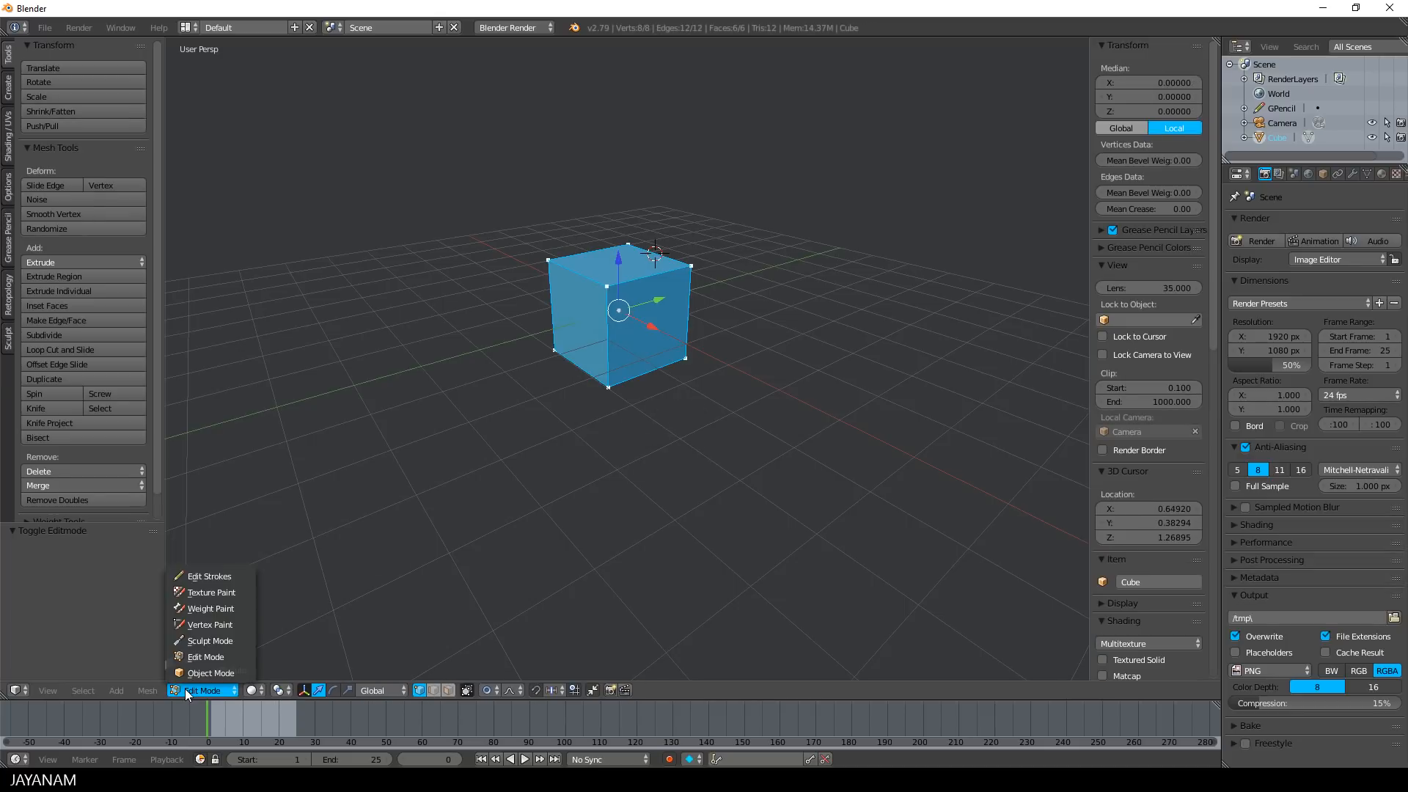
pyautogui.click(198, 673)
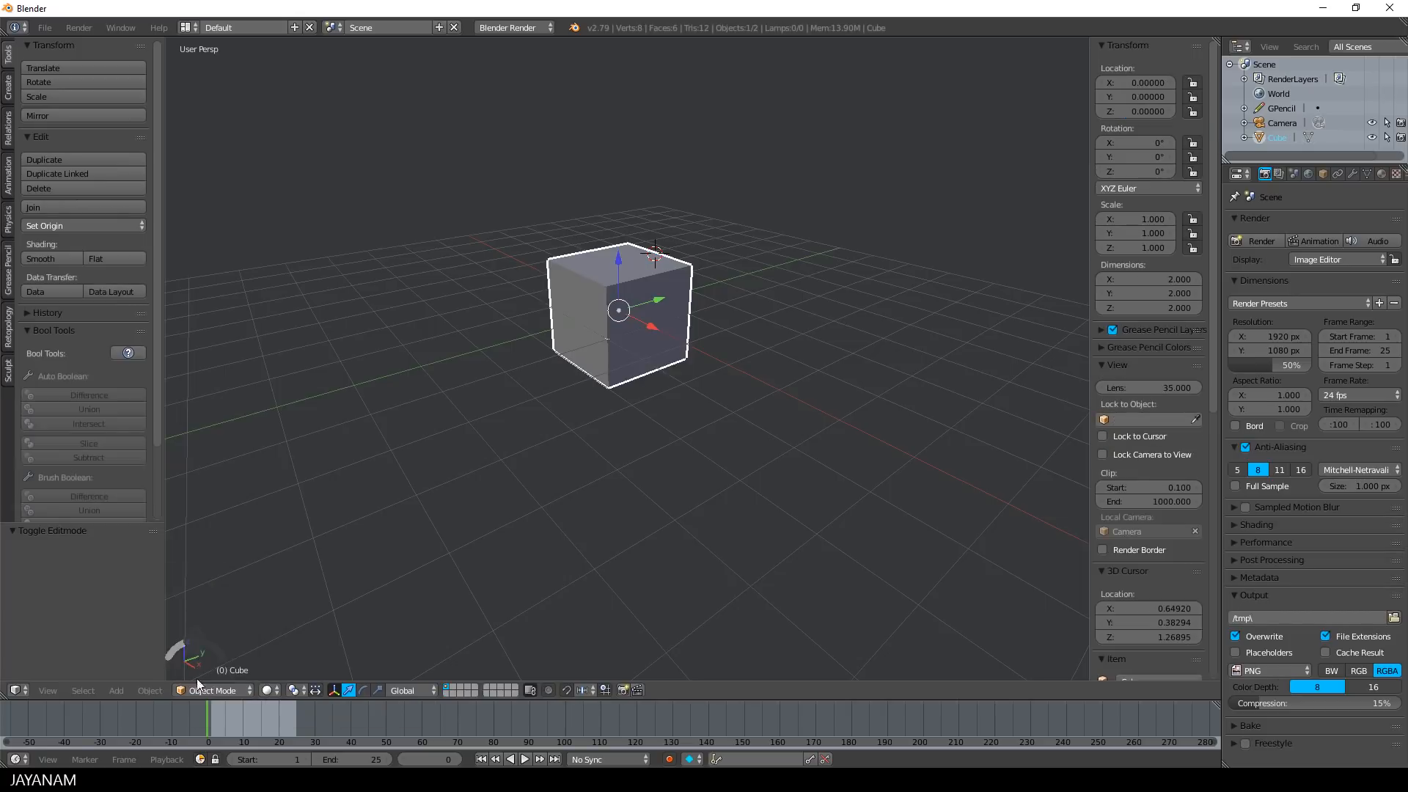
pyautogui.click(196, 691)
pyautogui.click(206, 657)
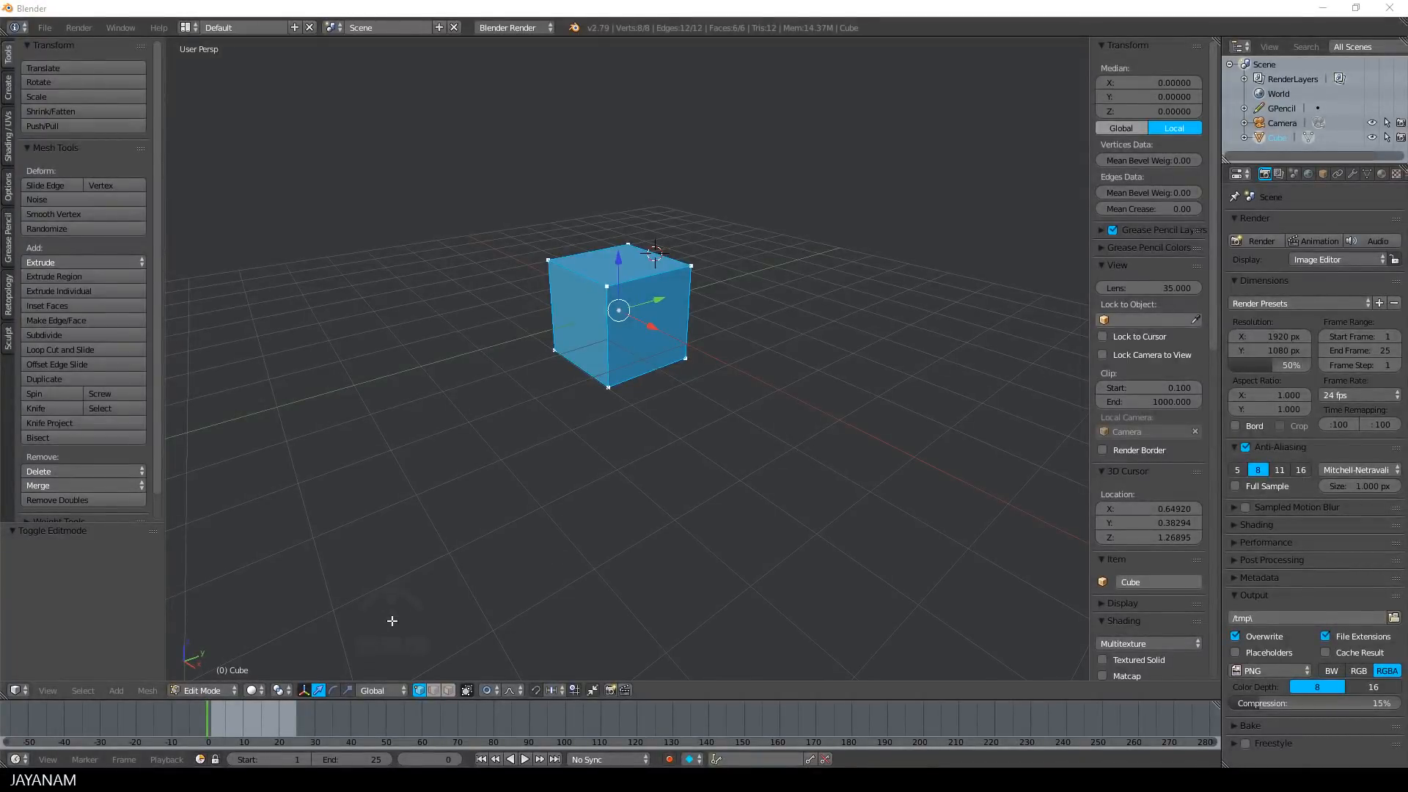
# Step: Select only the cube's nearest top corner vertex and lower it by about 0.39 along Z
pyautogui.press('a')
pyautogui.rightClick(606, 286)
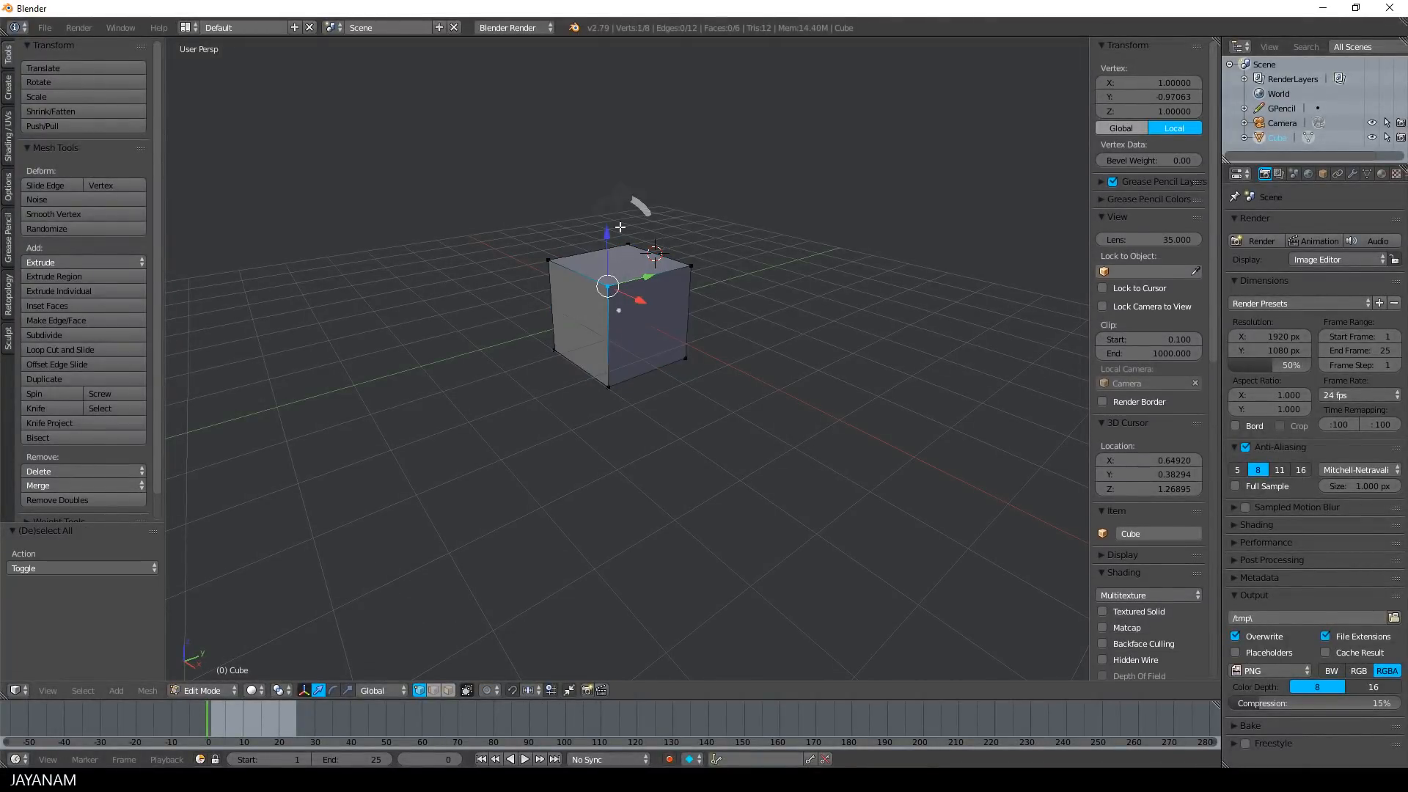
pyautogui.press('g')
pyautogui.press('z')
pyautogui.click(629, 245)
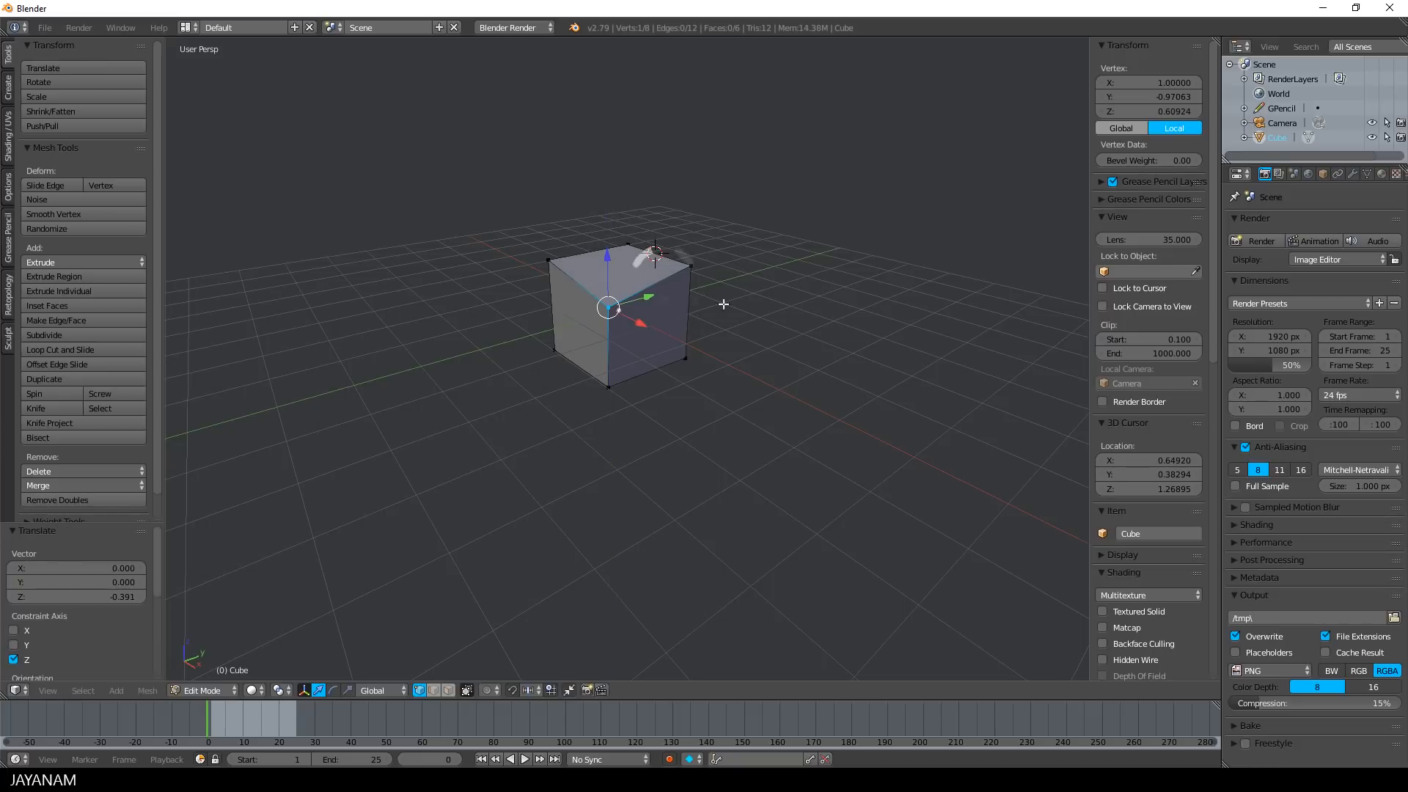
# Step: Add the two neighbouring top corner vertices to the selection and raise all three by about 0.17 along Z
pyautogui.keyDown('shift'); pyautogui.rightClick(547, 260); pyautogui.keyUp('shift')
pyautogui.keyDown('shift'); pyautogui.rightClick(664, 262); pyautogui.keyUp('shift')
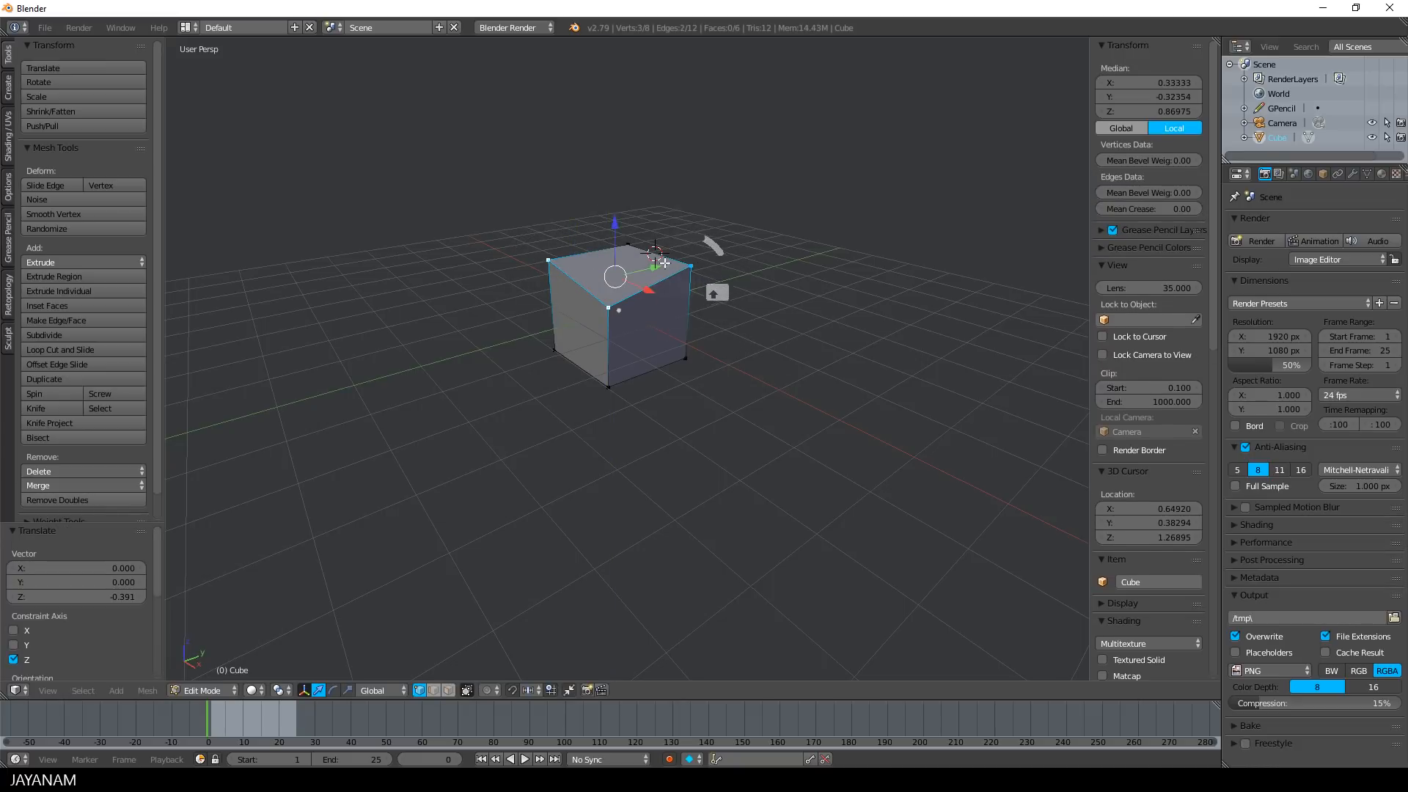
pyautogui.press('g')
pyautogui.press('z')
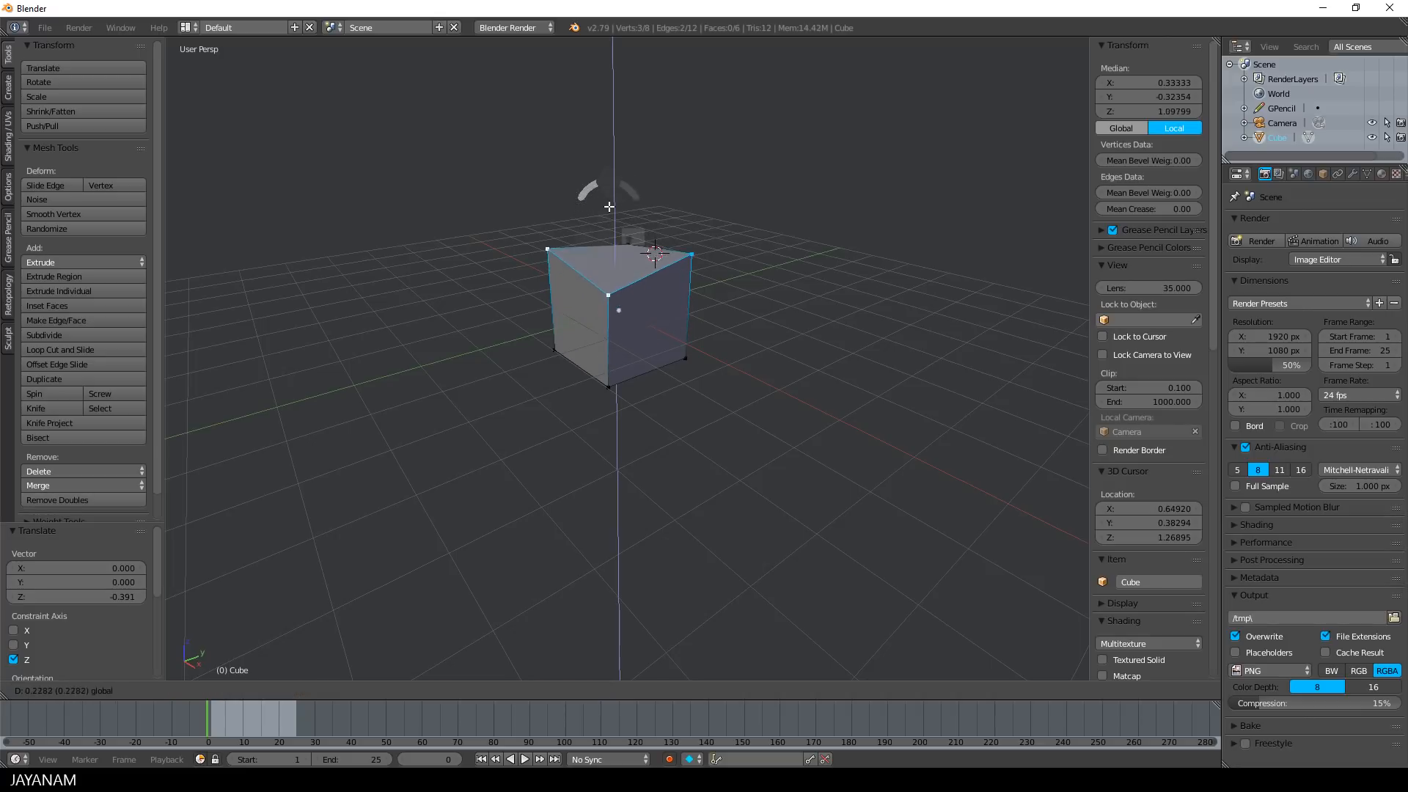
pyautogui.click(610, 209)
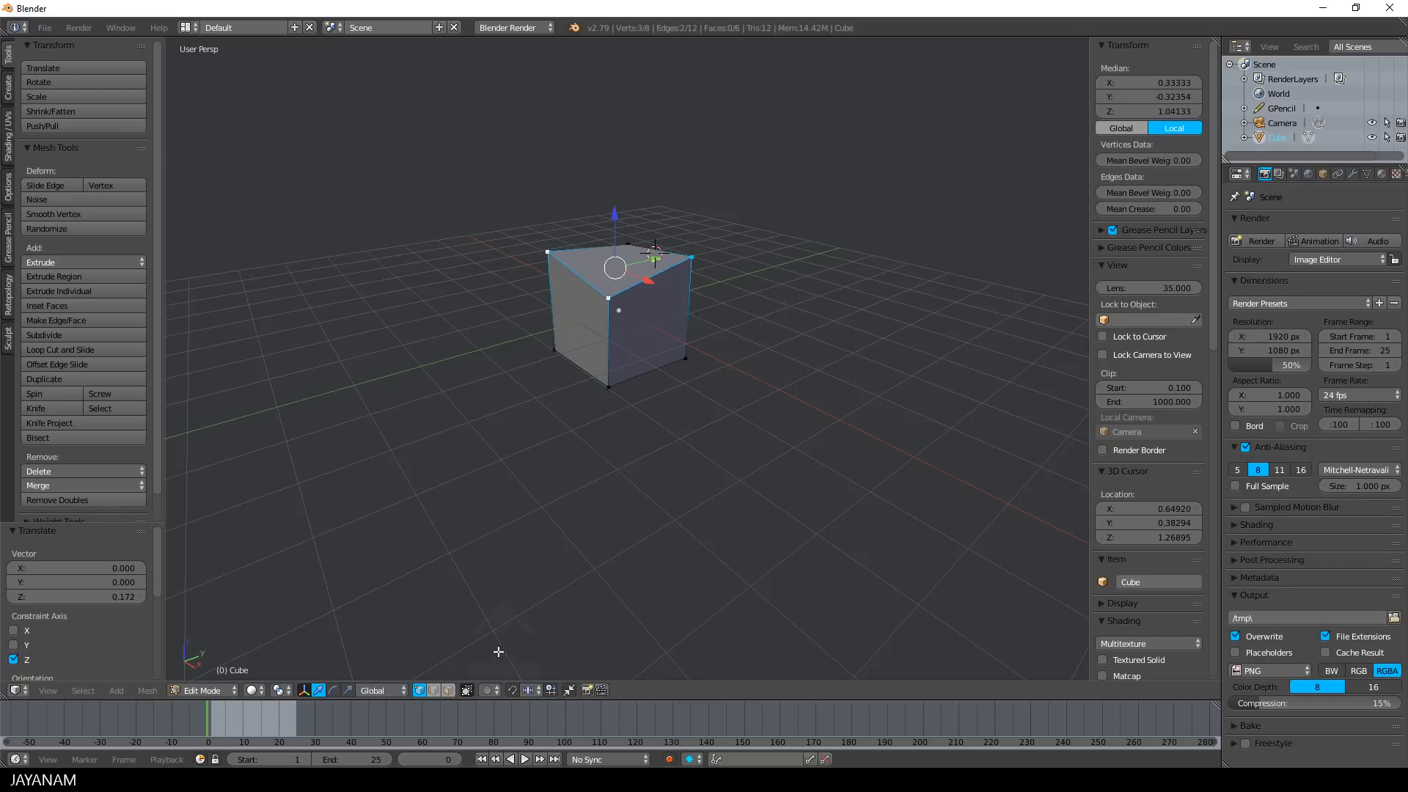
# Step: Activate edge selection and lower the top edge on the cube's negative Y side by about 0.81 along Z
pyautogui.click(433, 690)
pyautogui.rightClick(565, 264)
pyautogui.moveTo(572, 224); pyautogui.dragTo(575, 265)
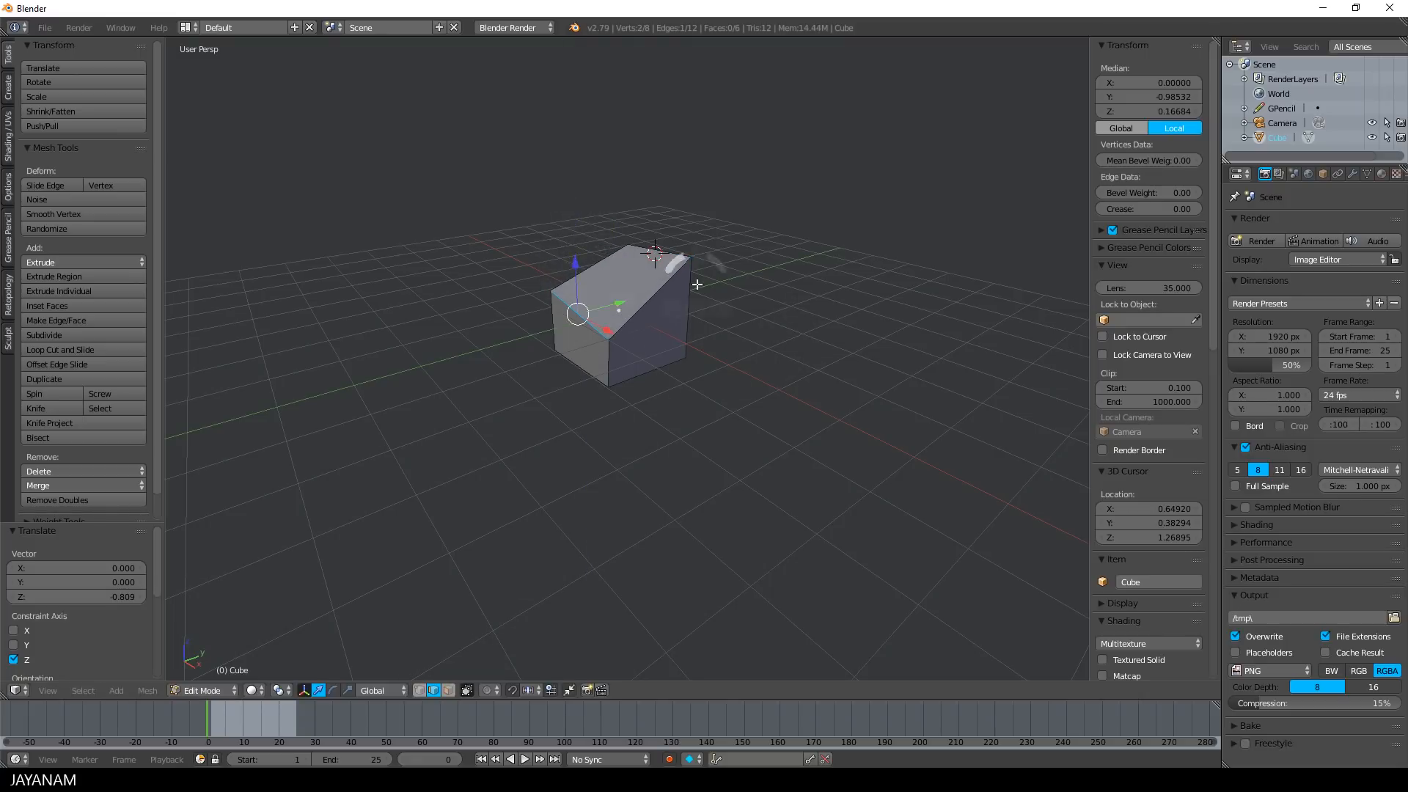
# Step: Select the sloped top edge on the cube's positive X side and raise it by about 0.22 along Z
pyautogui.rightClick(667, 282)
pyautogui.press('g')
pyautogui.press('z')
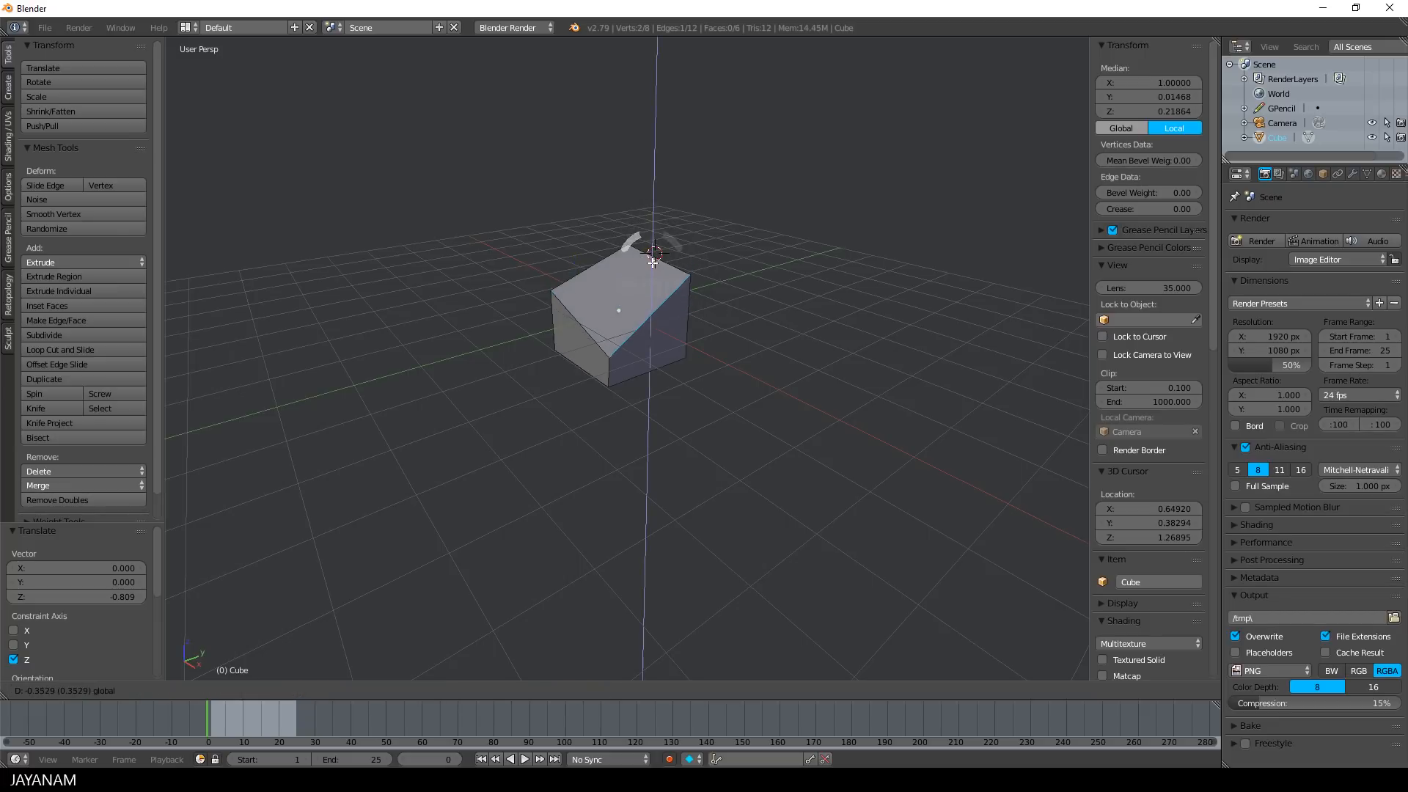
pyautogui.click(653, 235)
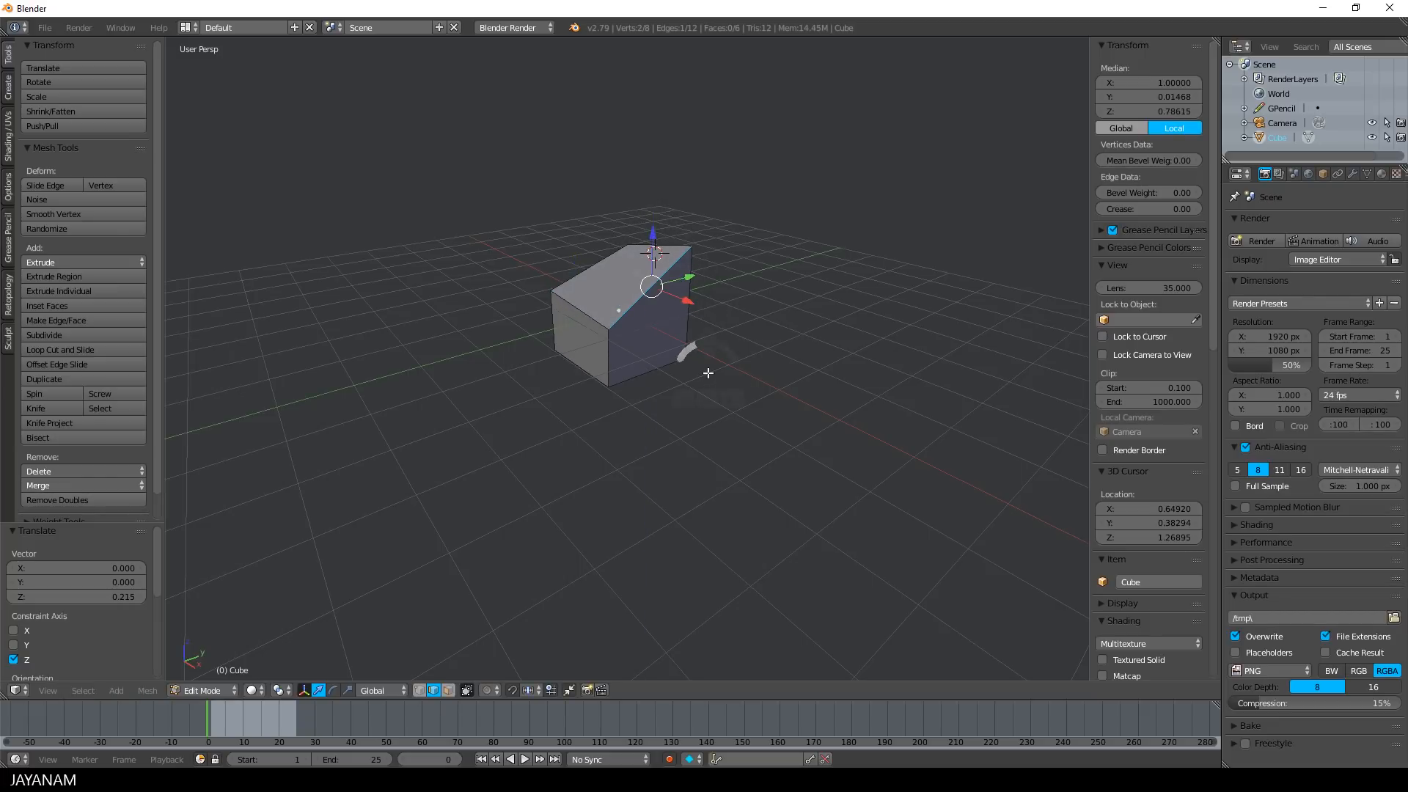
# Step: Rotate the selected edge freely by about 24.3° and scale it to about 0.55
pyautogui.press('r')
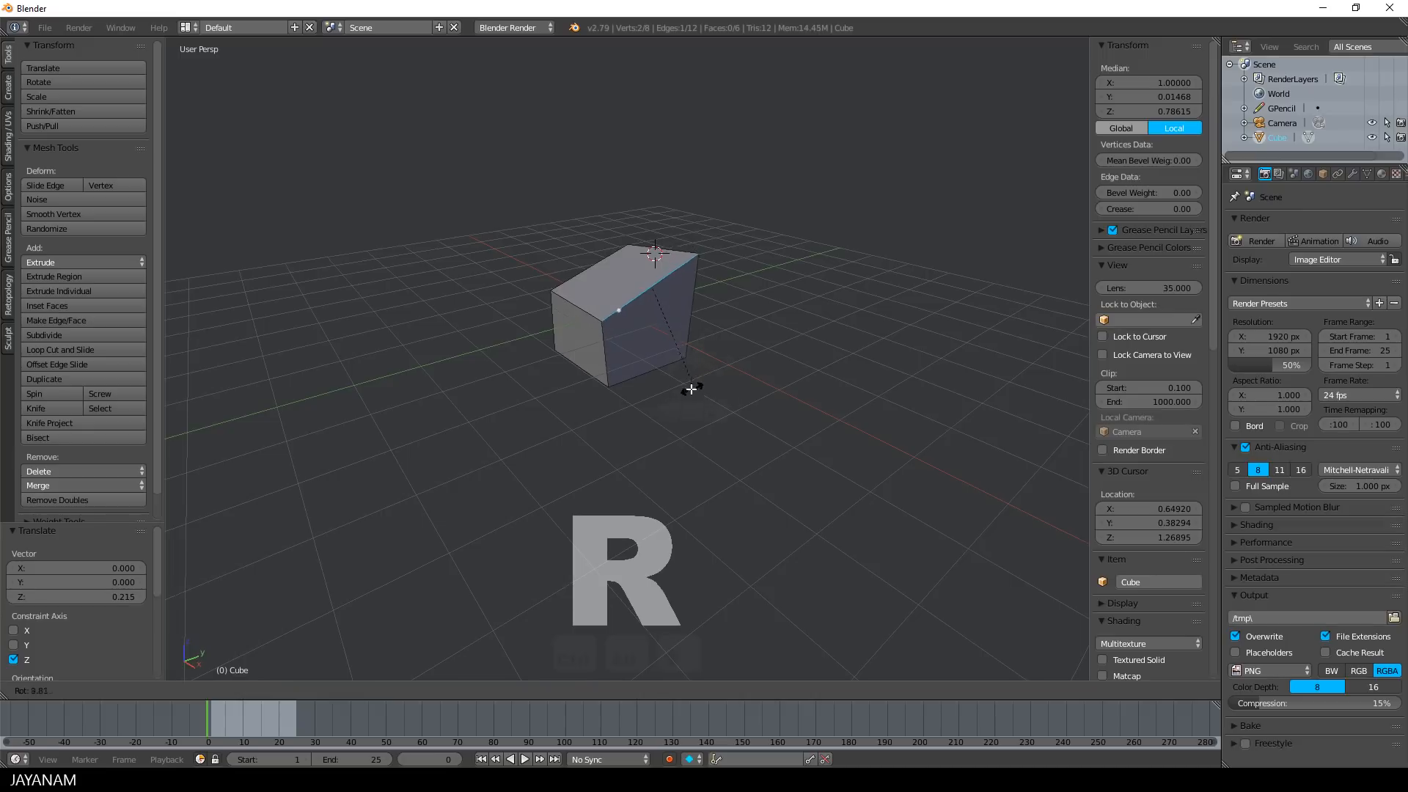
pyautogui.click(675, 394)
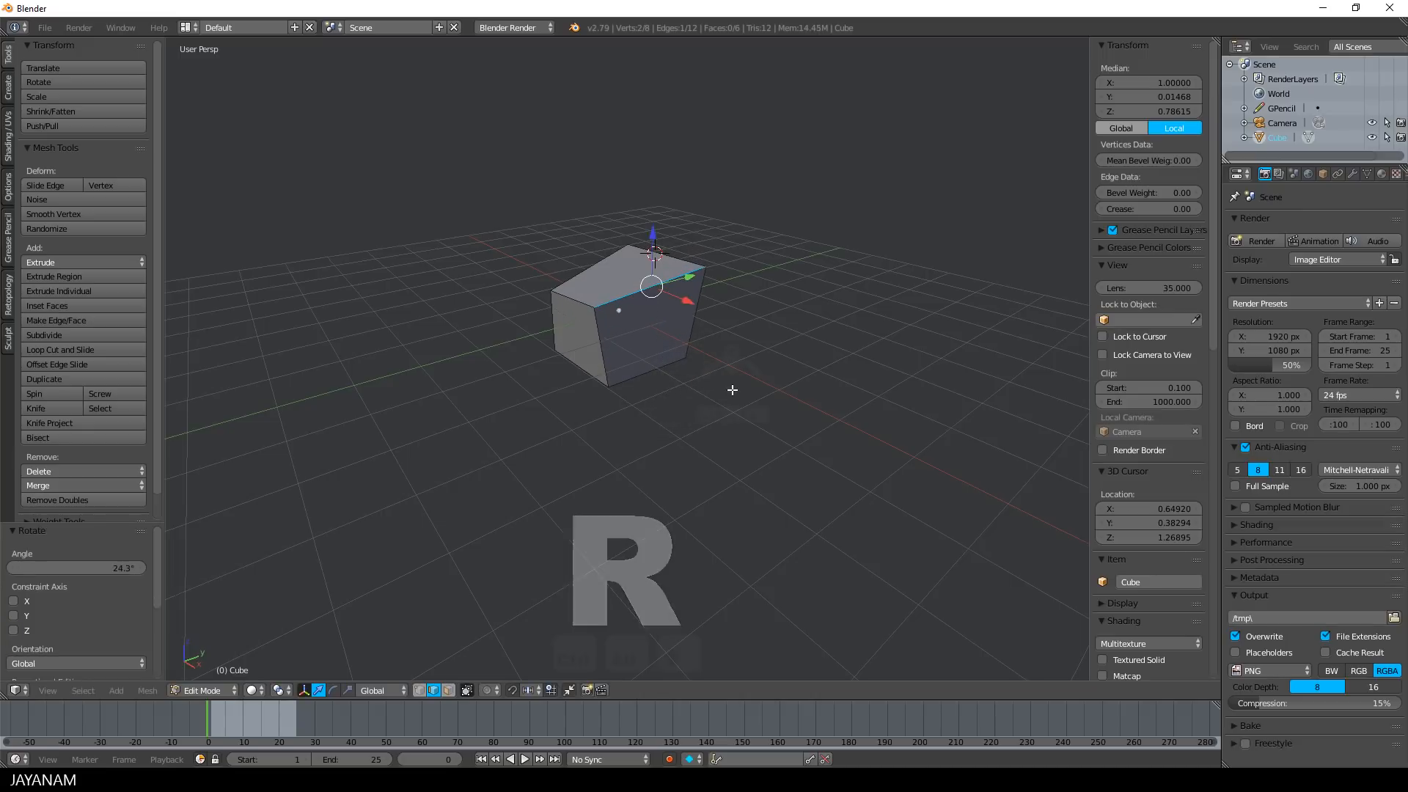
pyautogui.press('s')
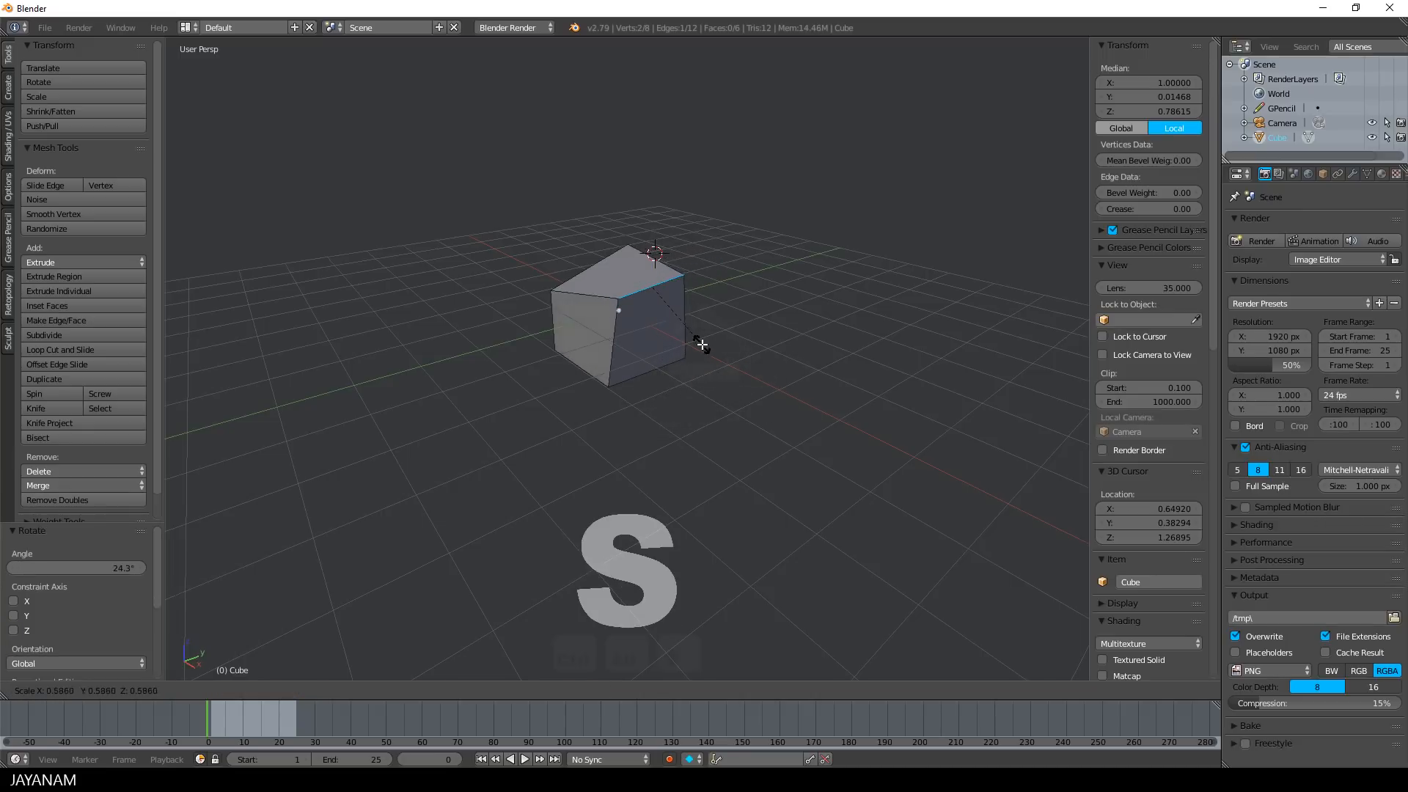
pyautogui.click(698, 342)
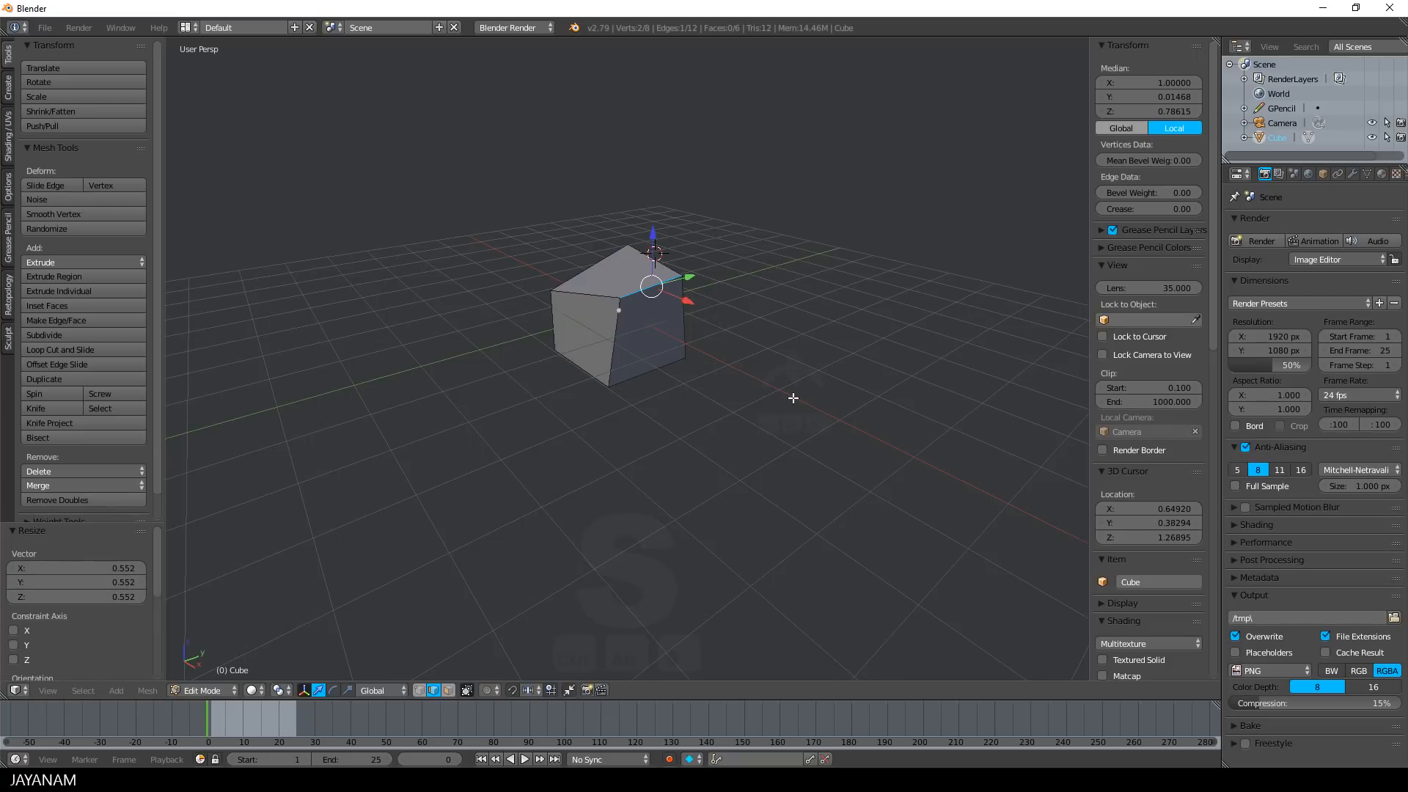
# Step: Scale the selected sloped top edge to about 1.02 along the Y axis only
pyautogui.moveTo(792, 398); pyautogui.dragTo(760, 403, button='middle')
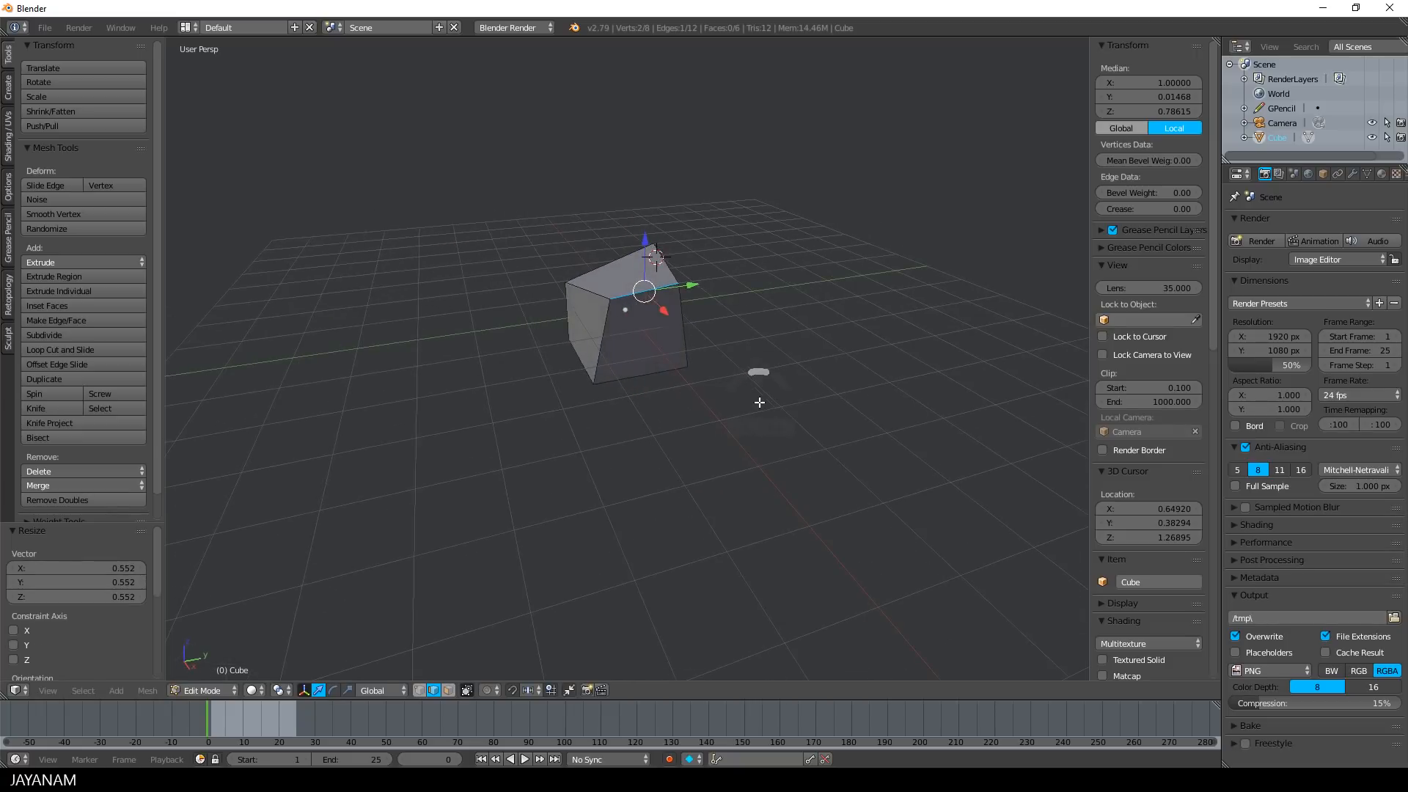
pyautogui.press('s')
pyautogui.press('x')
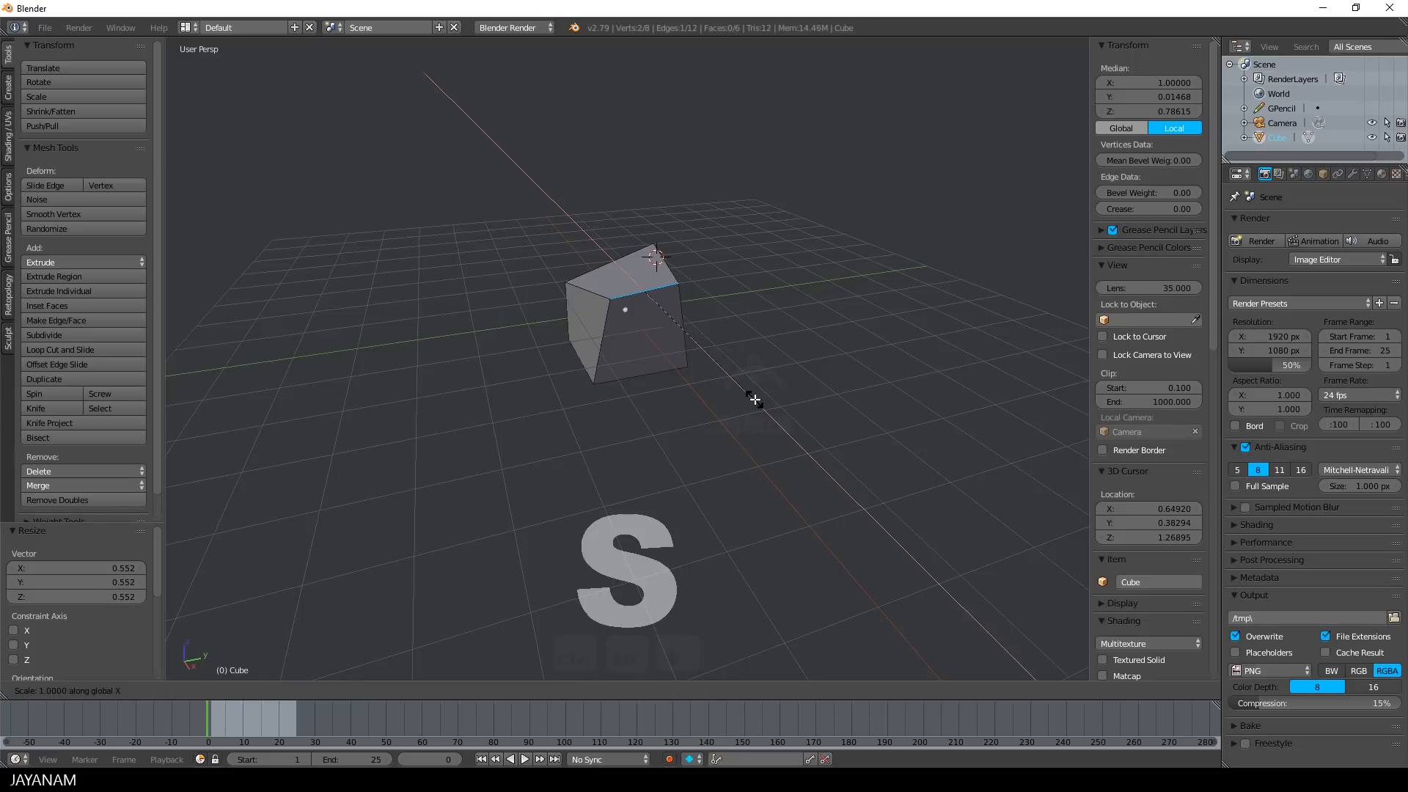
pyautogui.press('y')
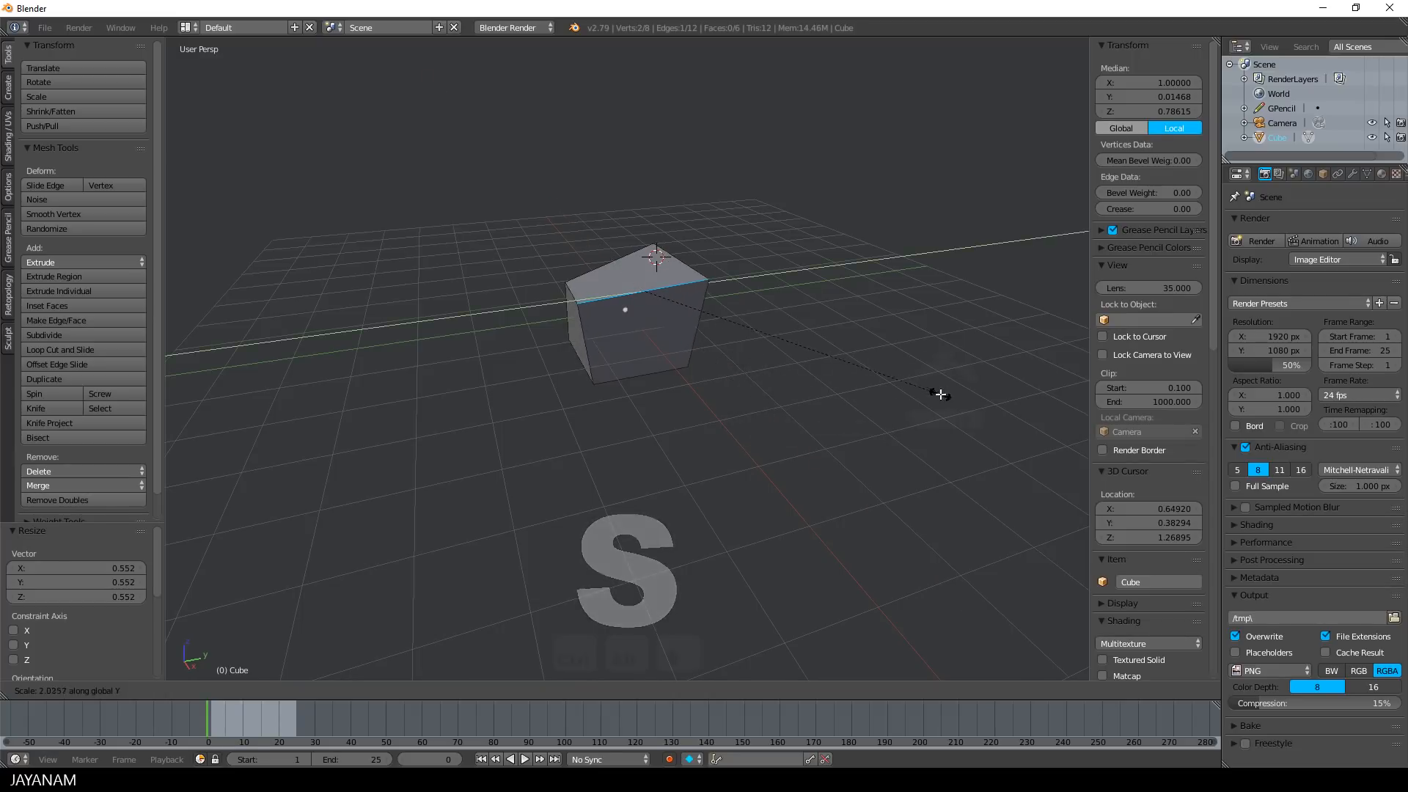
pyautogui.click(776, 379)
# Step: Try to rotate the selected top edge about the global Z axis
pyautogui.press('r')
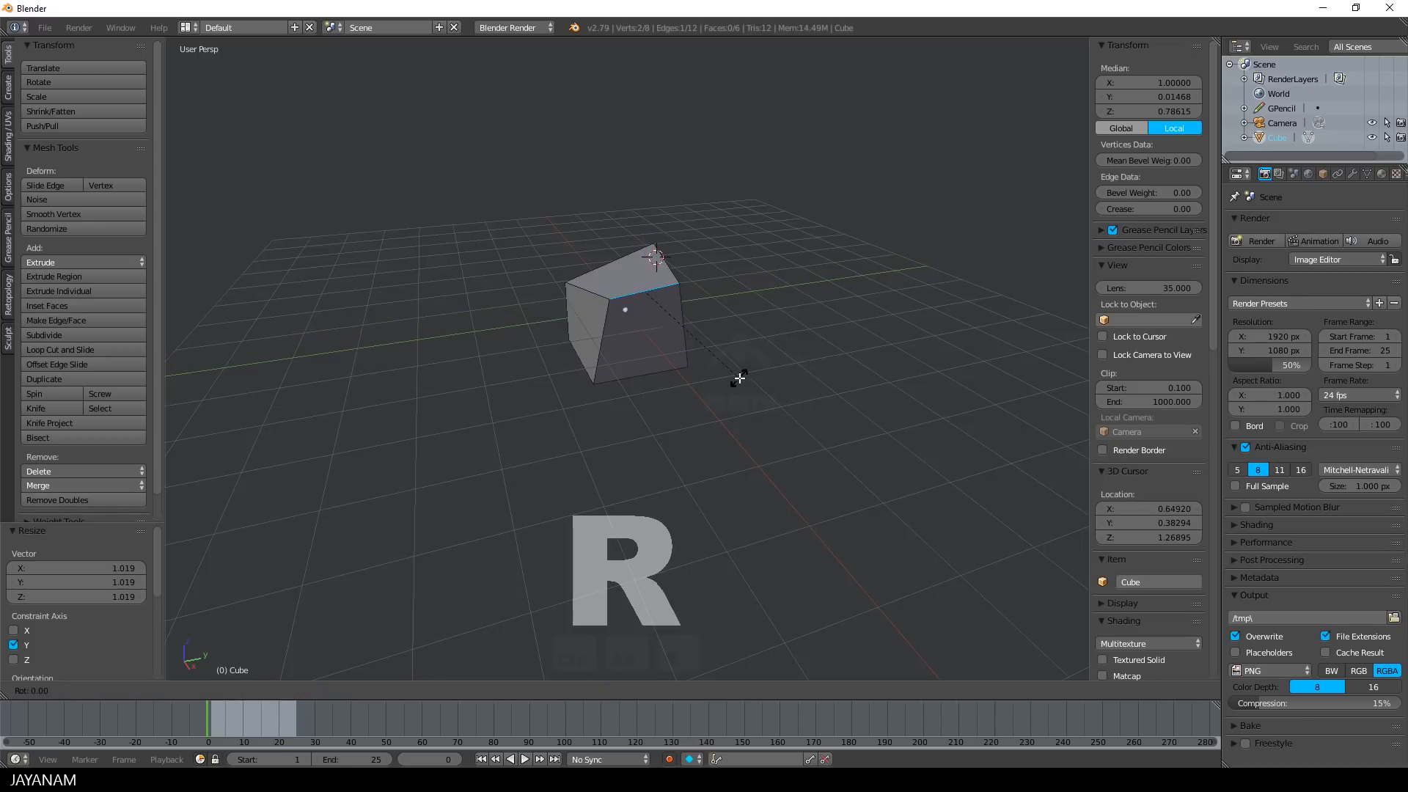
pyautogui.press('z')
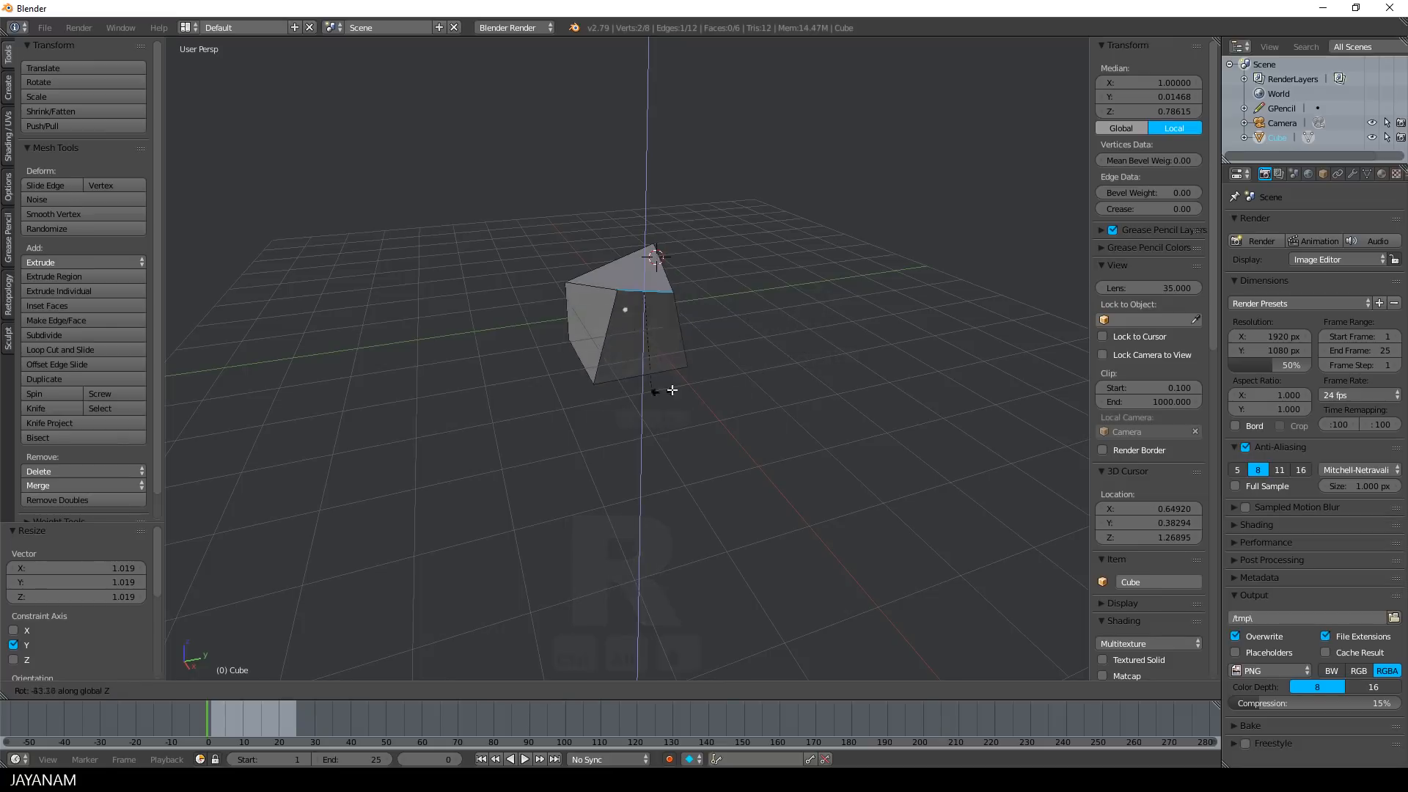
pyautogui.rightClick(766, 368)
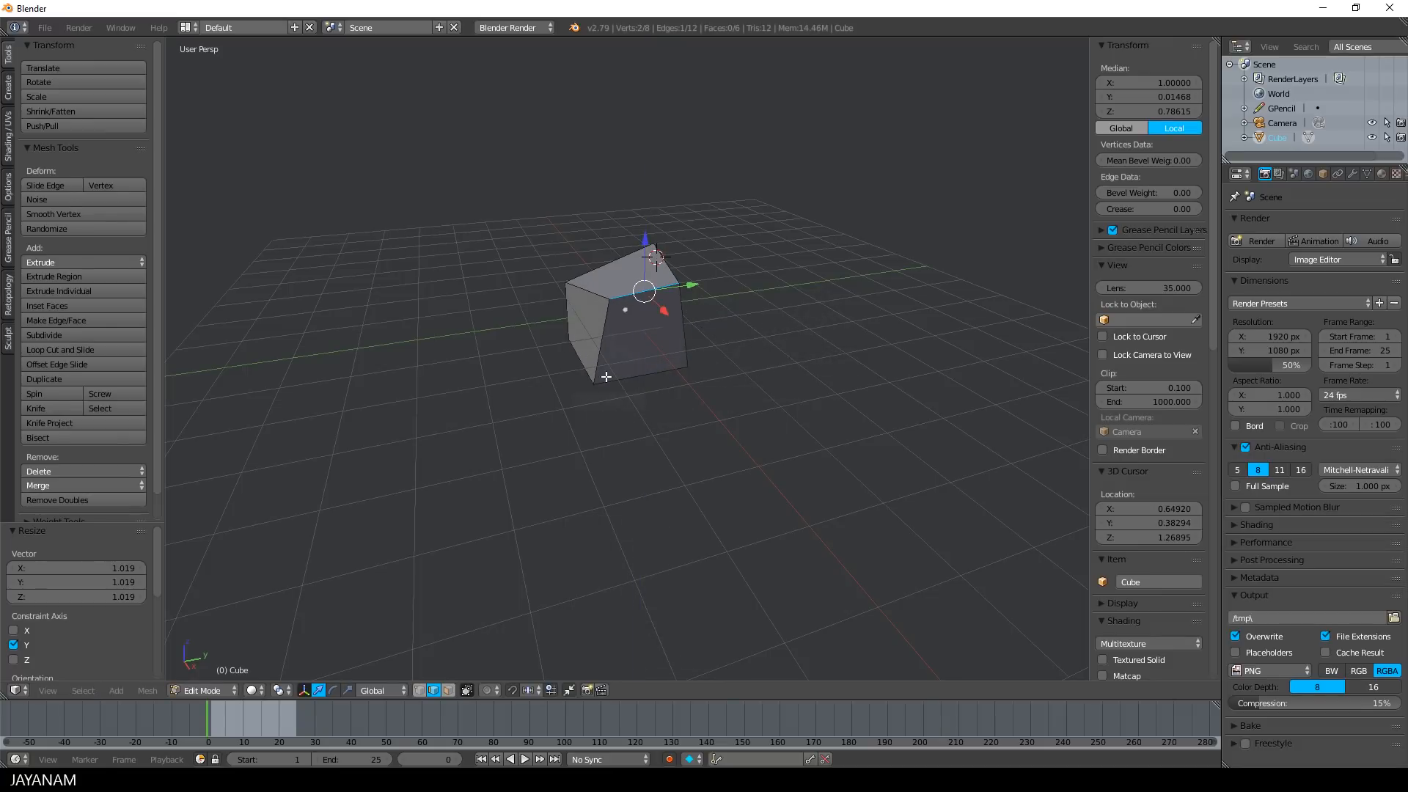
# Step: In face selection, lower the top face by about 0.48 along Z and move the positive X side face outward by about 0.49
pyautogui.moveTo(607, 376); pyautogui.dragTo(643, 387, button='middle')
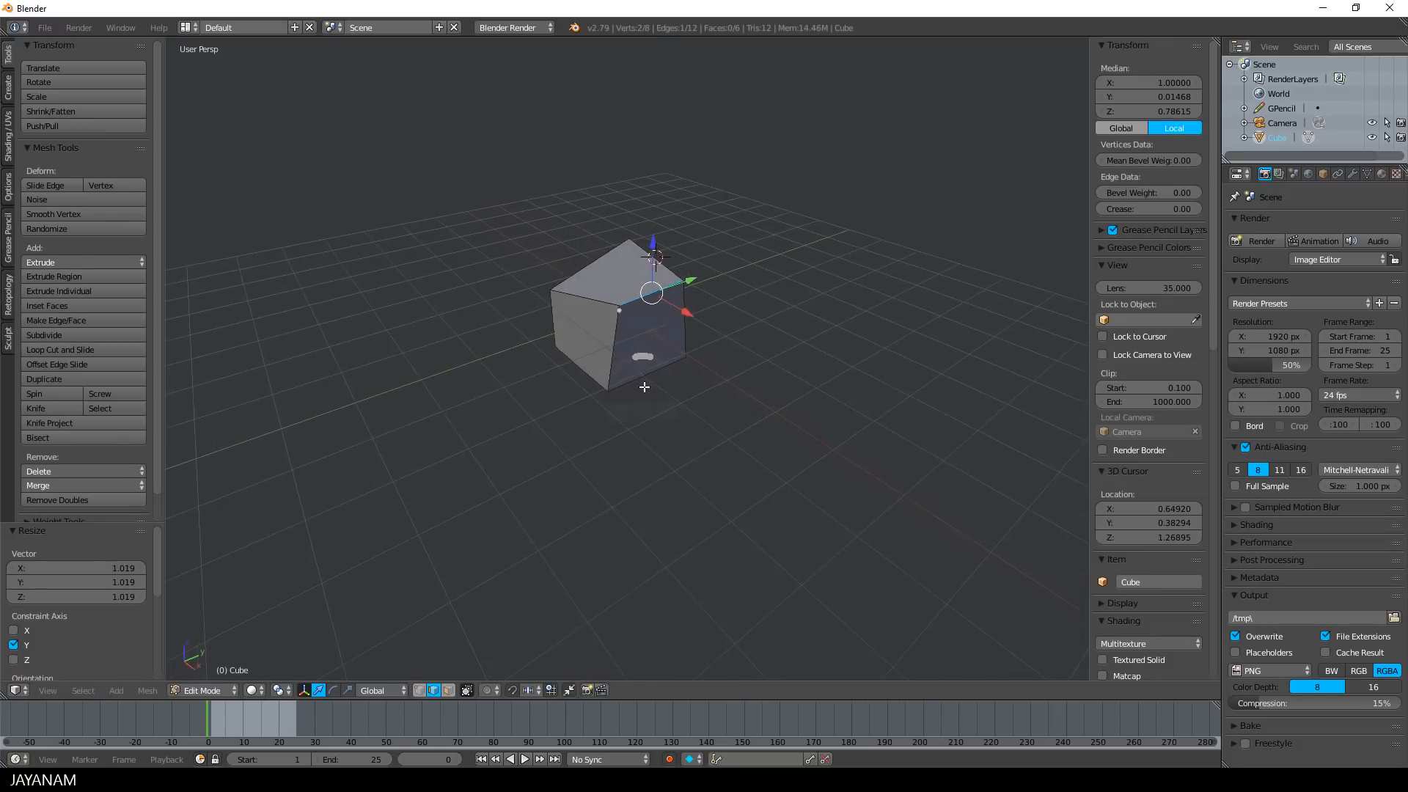
pyautogui.click(449, 690)
pyautogui.rightClick(635, 279)
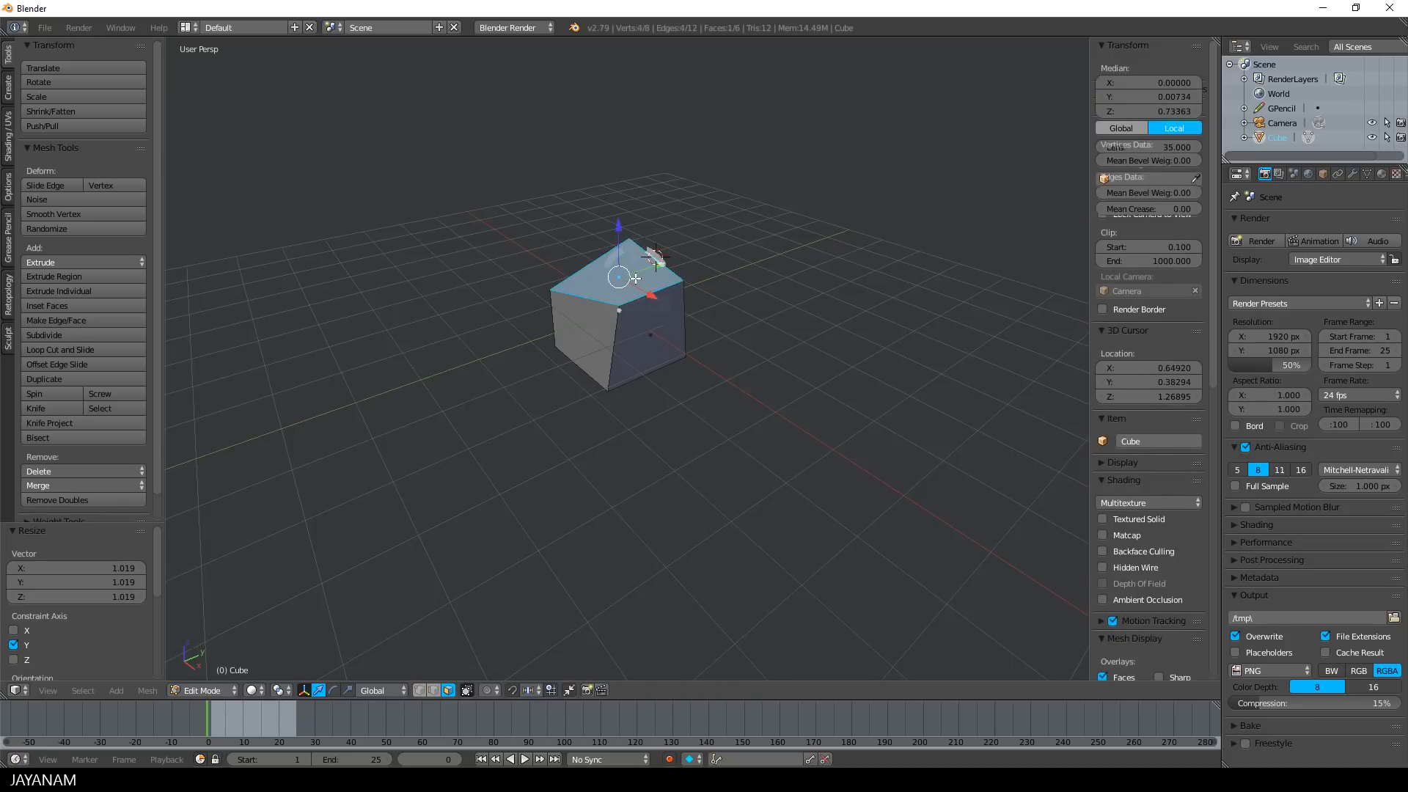
pyautogui.moveTo(618, 225)
pyautogui.mouseDown()
pyautogui.moveTo(616, 259)
pyautogui.moveTo(620, 242)
pyautogui.mouseUp()
pyautogui.rightClick(649, 345)
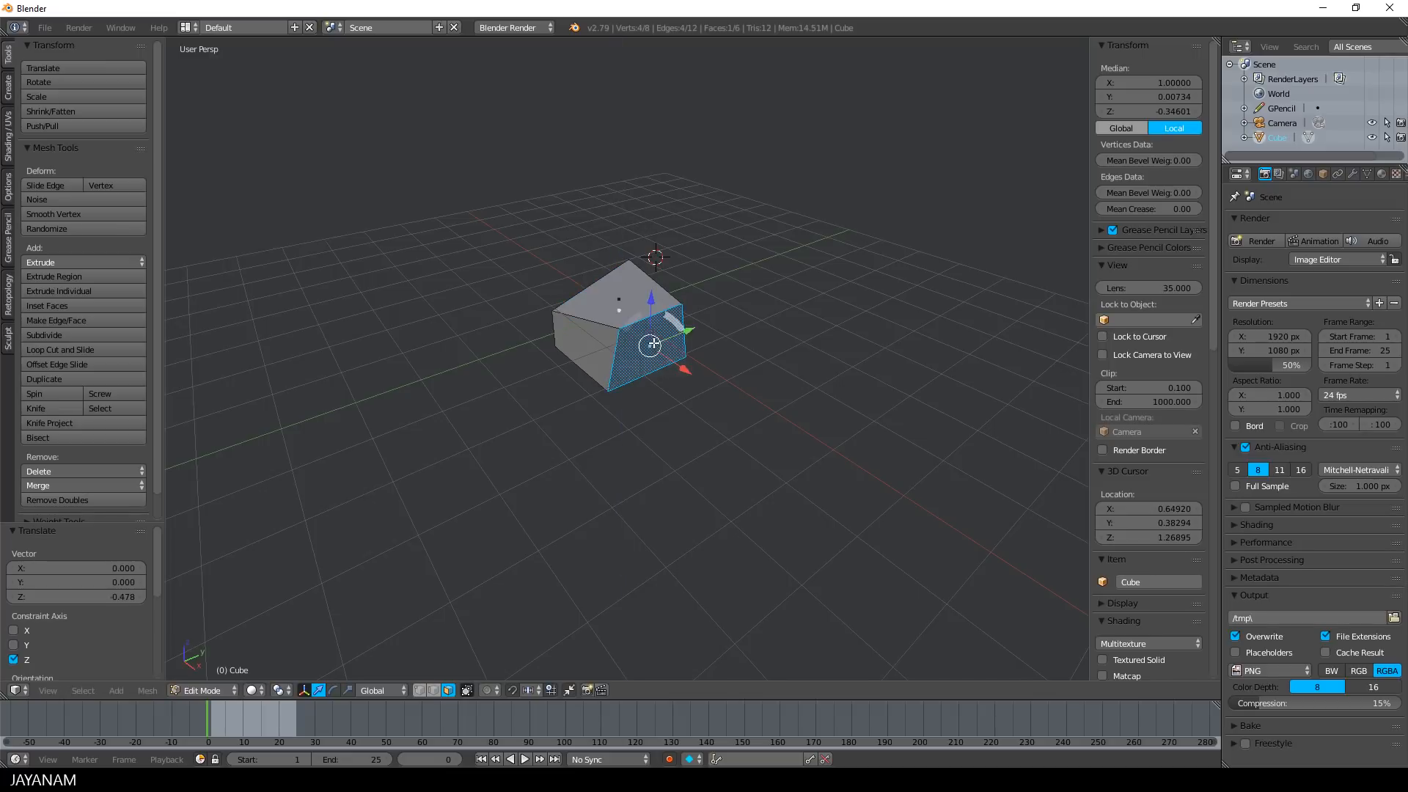
pyautogui.moveTo(685, 371)
pyautogui.mouseDown()
pyautogui.moveTo(737, 410)
pyautogui.moveTo(668, 365)
pyautogui.moveTo(682, 378)
pyautogui.mouseUp()
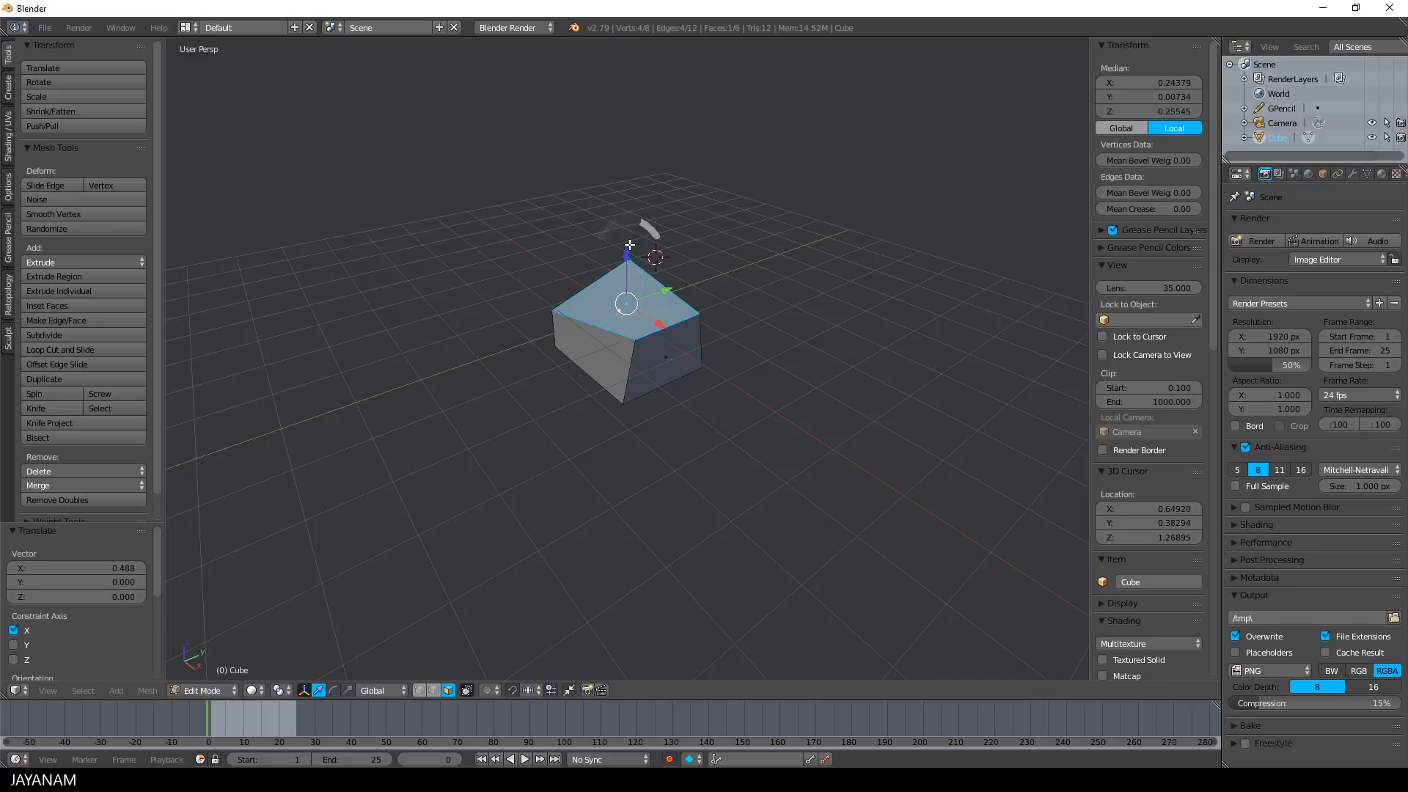
# Step: Lower the top face by about 0.40 along Z and rotate it by about -13.3° around the Z axis
pyautogui.moveTo(629, 244); pyautogui.dragTo(630, 271)
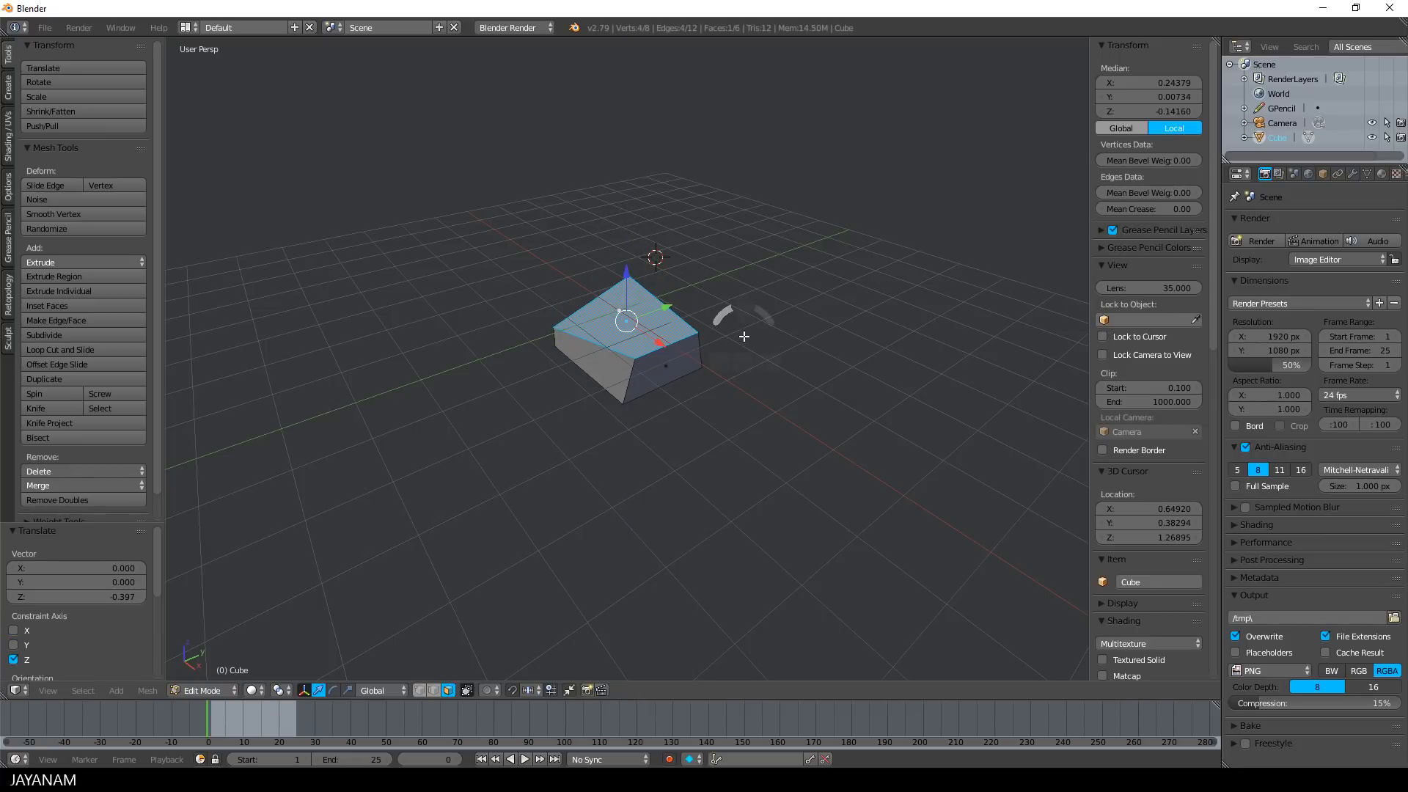
pyautogui.press('r')
pyautogui.press('z')
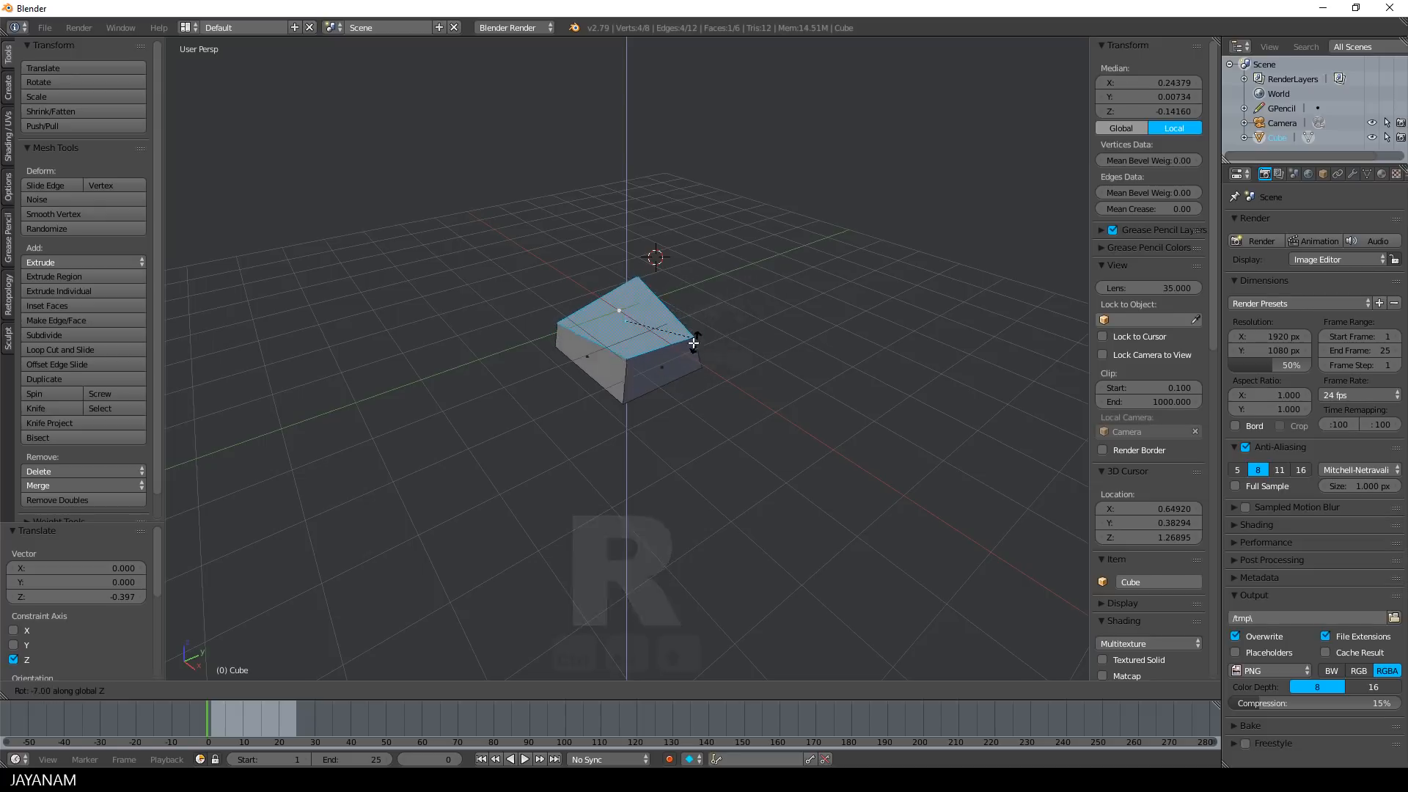
pyautogui.click(692, 345)
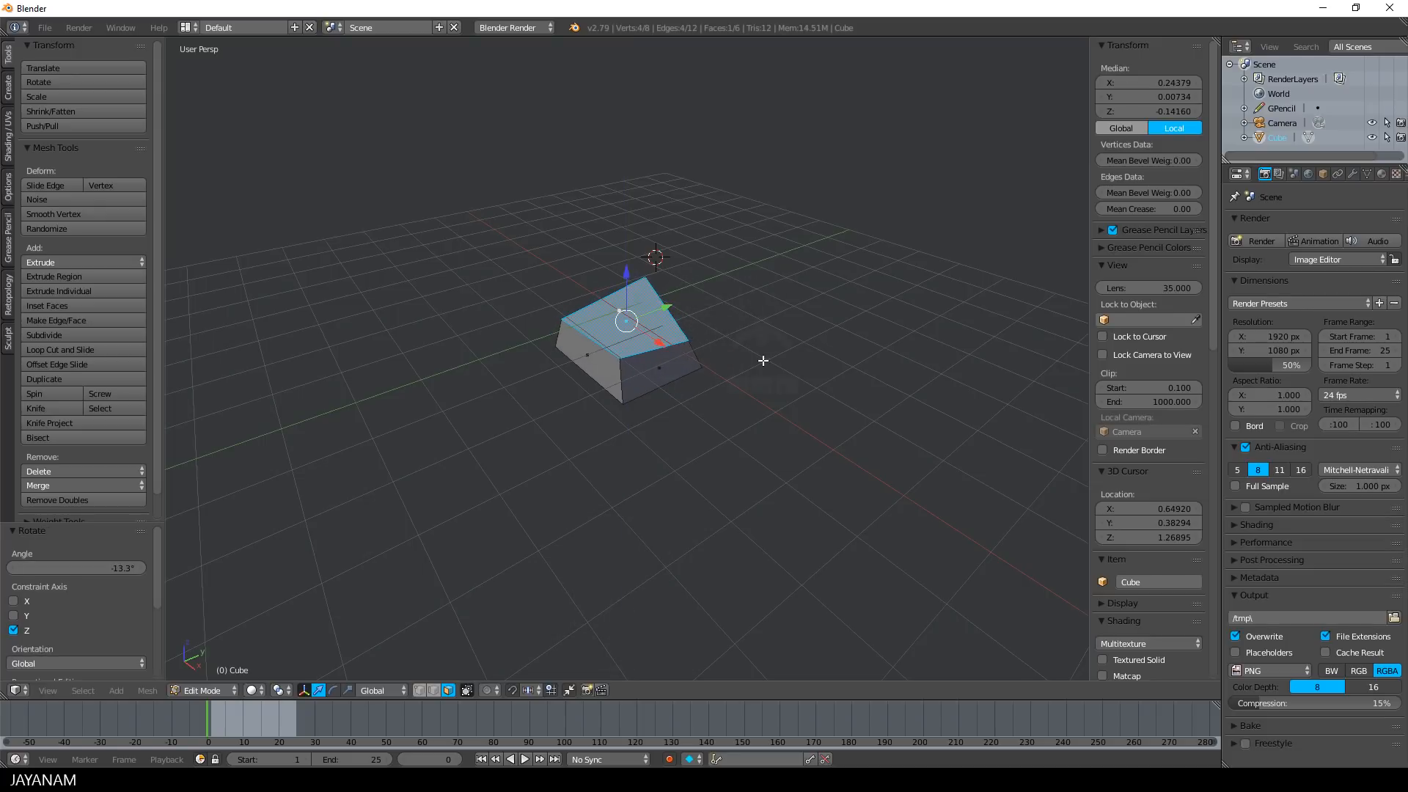
pyautogui.moveTo(485, 388); pyautogui.dragTo(760, 361, button='middle')
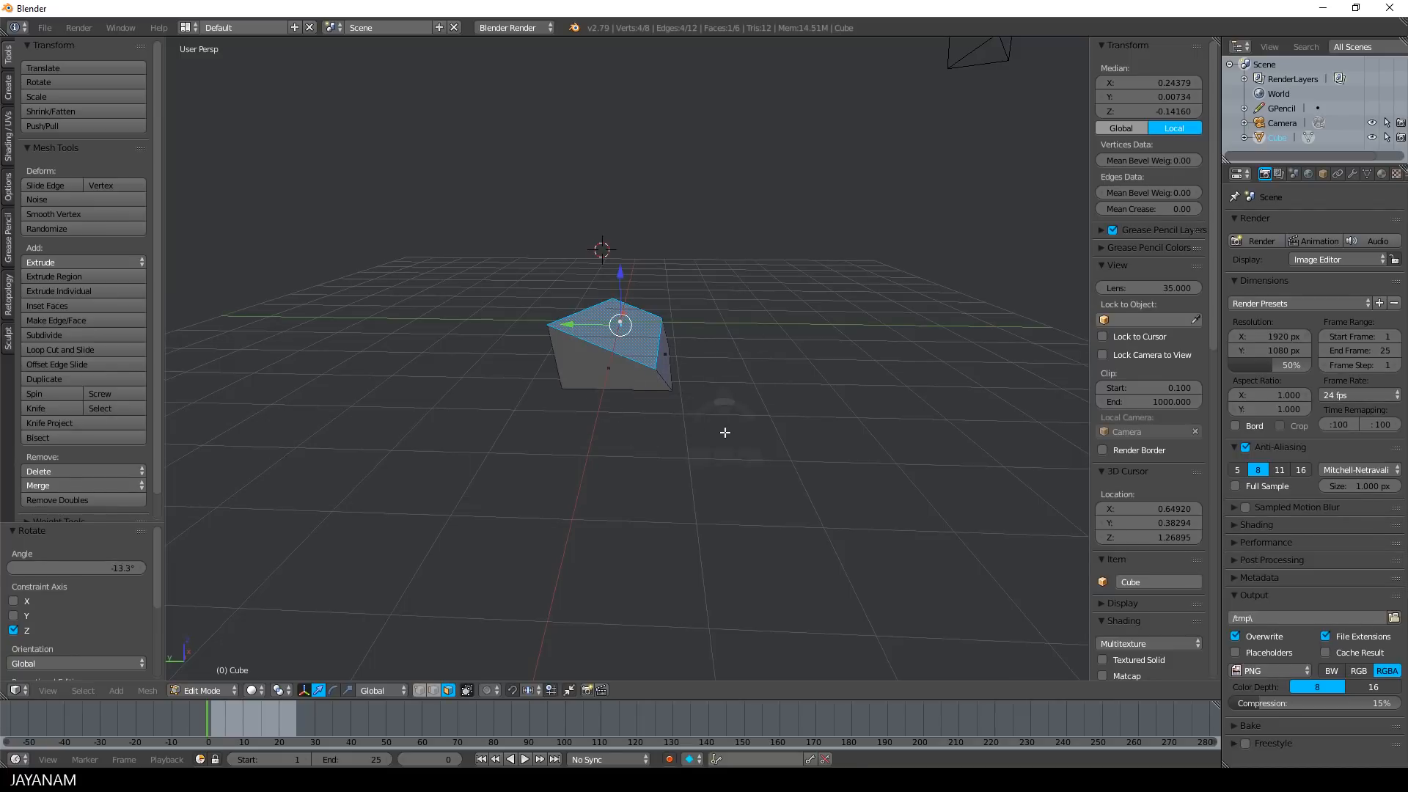
pyautogui.moveTo(731, 415); pyautogui.dragTo(550, 440, button='middle')
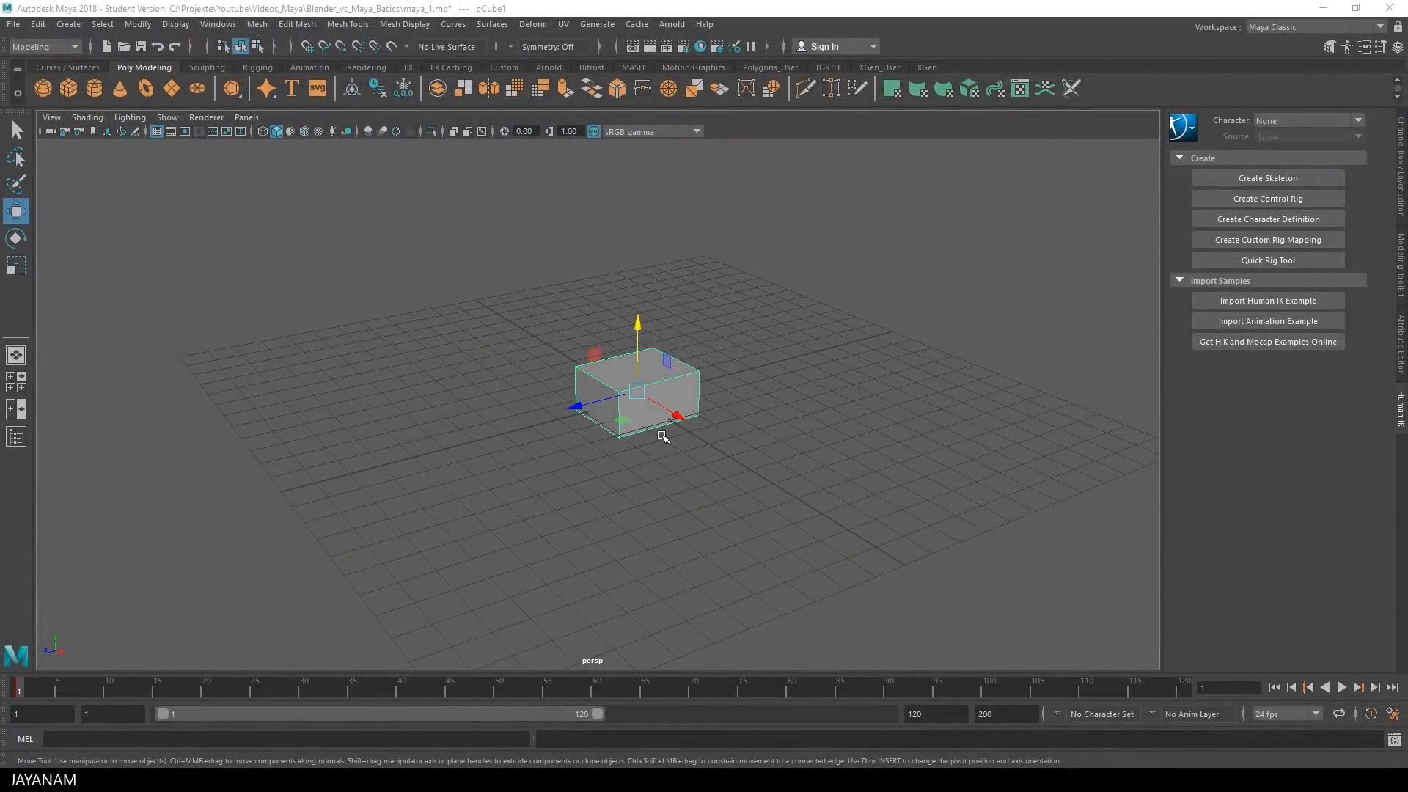
# Step: Switch to Maya, activate vertex selection on the cube and try raising its nearest top corner vertex slightly, undoing the move
pyautogui.rightClick(655, 383)
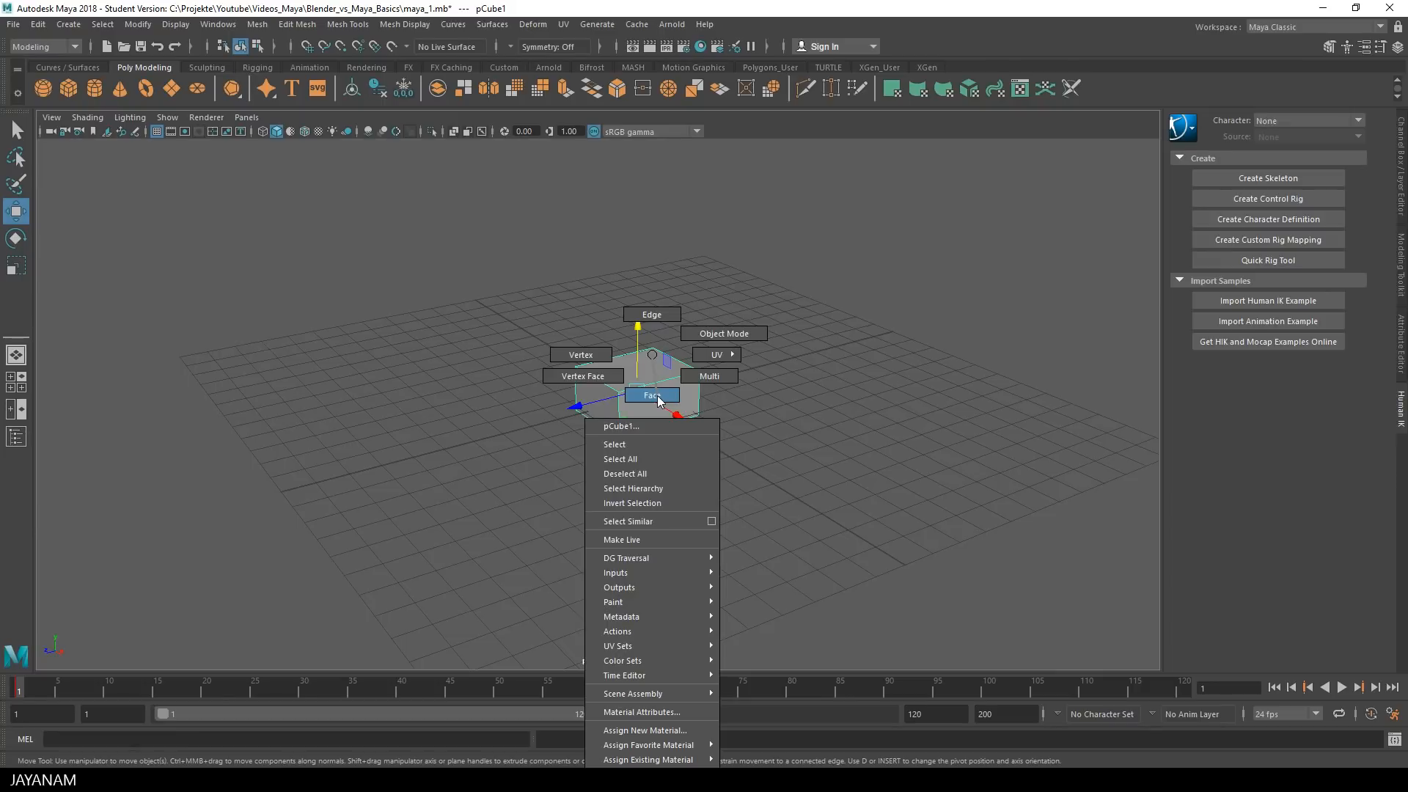
pyautogui.moveTo(651, 314); pyautogui.dragTo(598, 354, button='right')
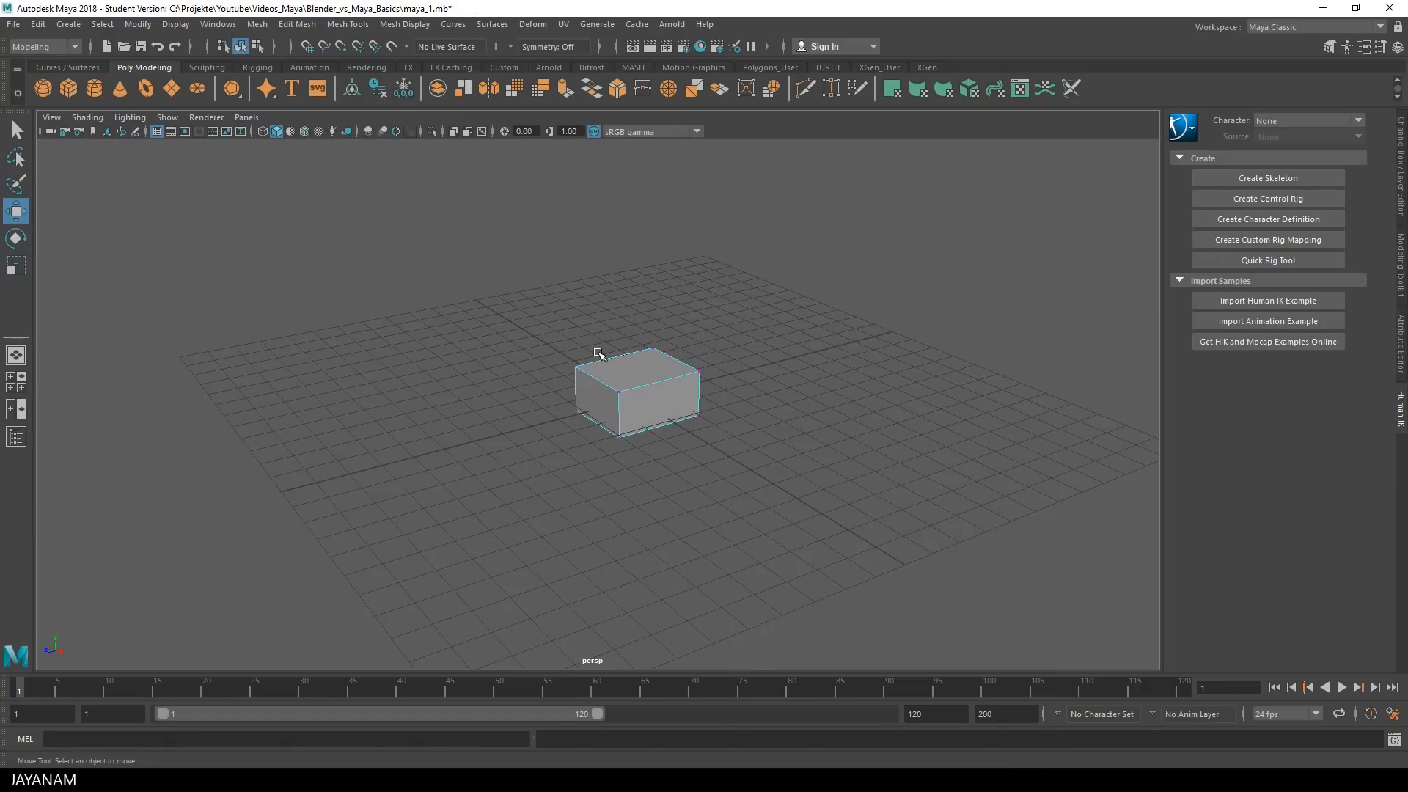
pyautogui.click(620, 392)
pyautogui.moveTo(623, 324)
pyautogui.mouseDown()
pyautogui.moveTo(624, 301)
pyautogui.moveTo(624, 323)
pyautogui.mouseUp()
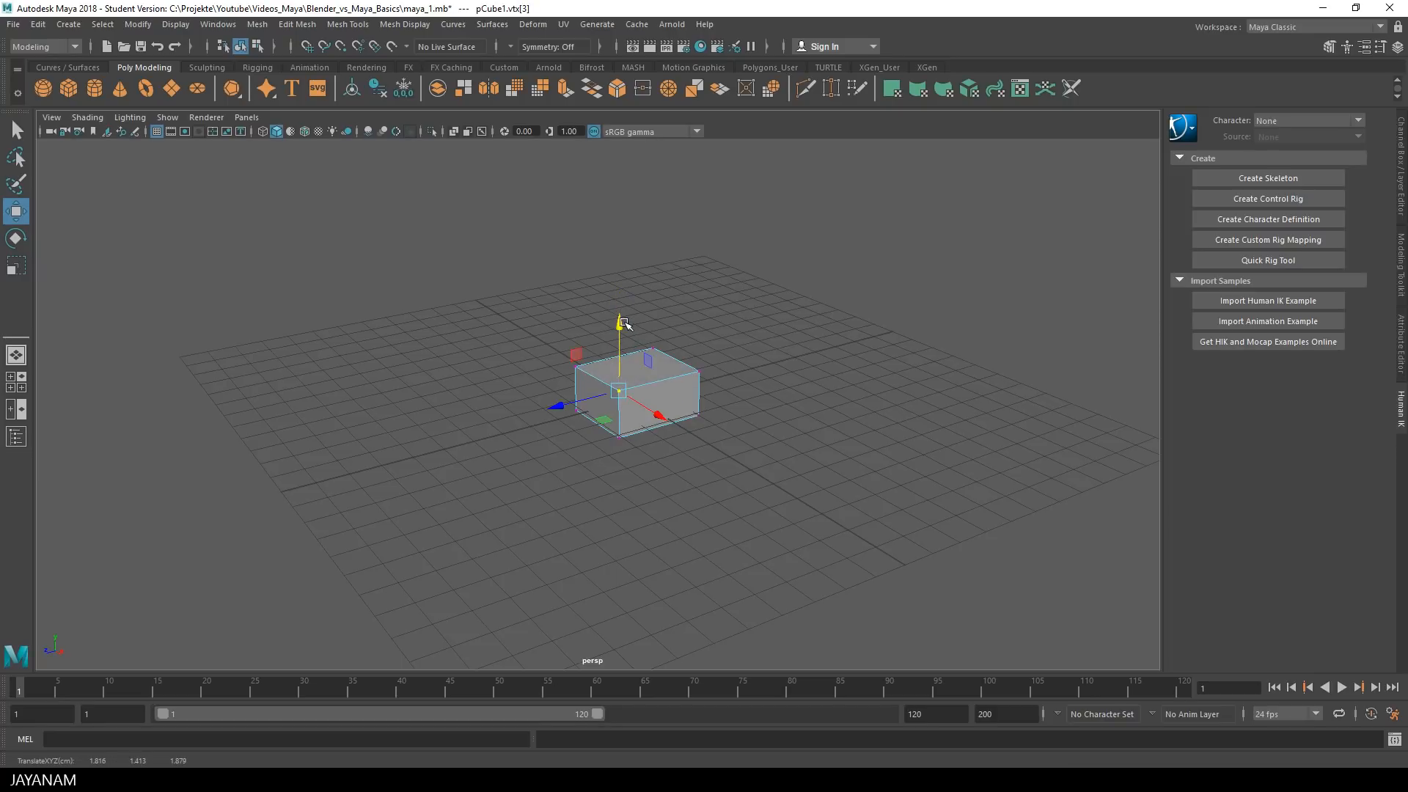
pyautogui.hotkey('ctrl', 'z')
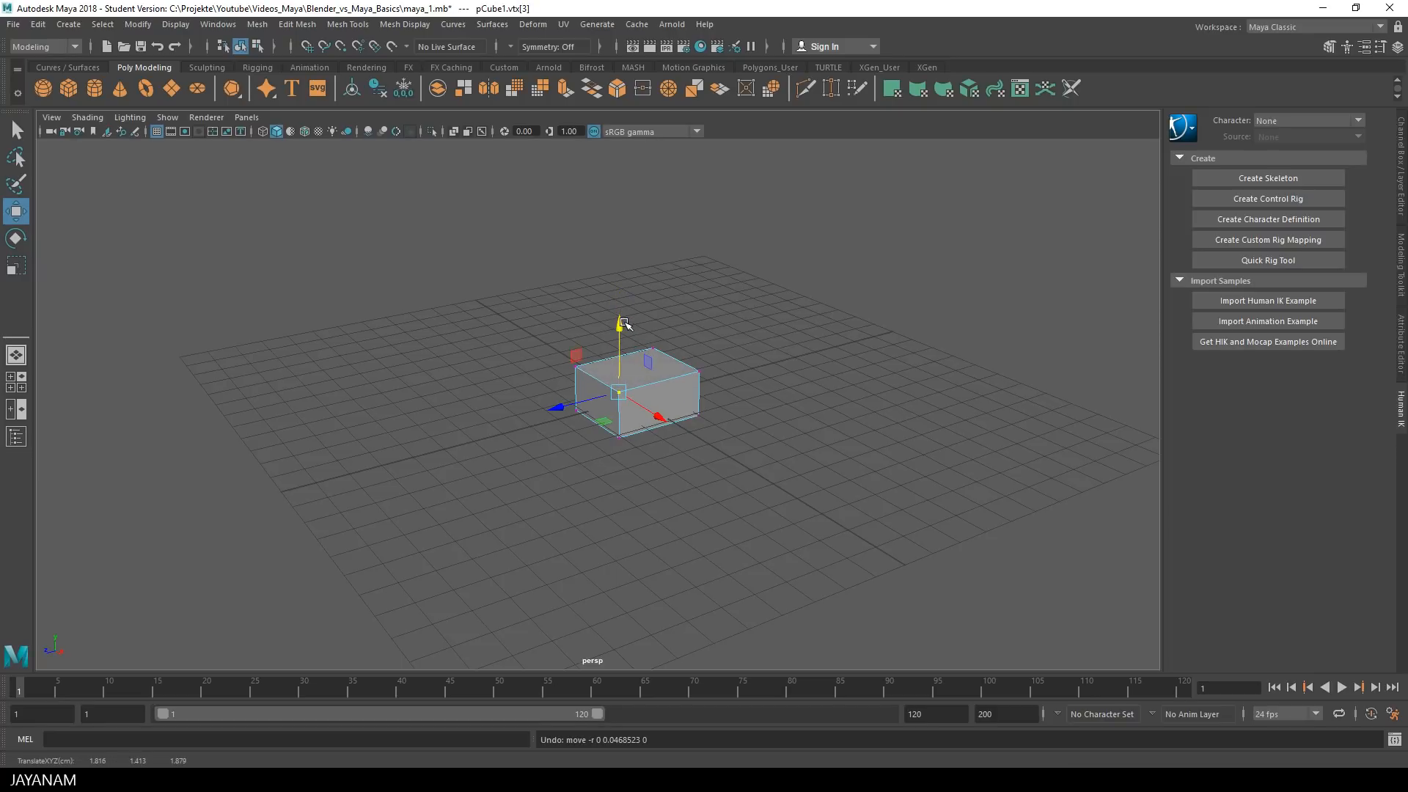
# Step: Select the nearest top corner vertex with its two neighbouring top corners and lower all three slightly to about 1.27 cm in Y
pyautogui.click(575, 366)
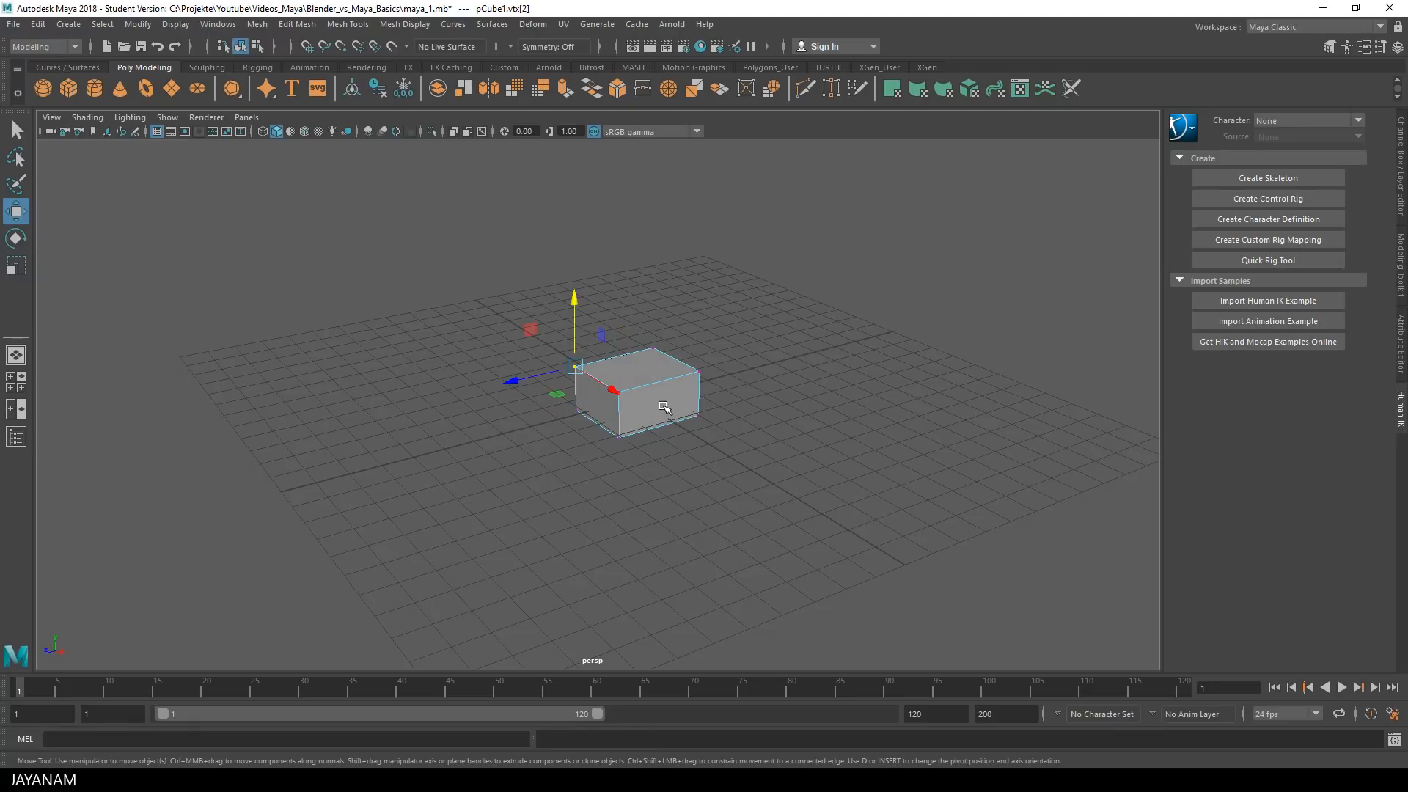
pyautogui.click(620, 395)
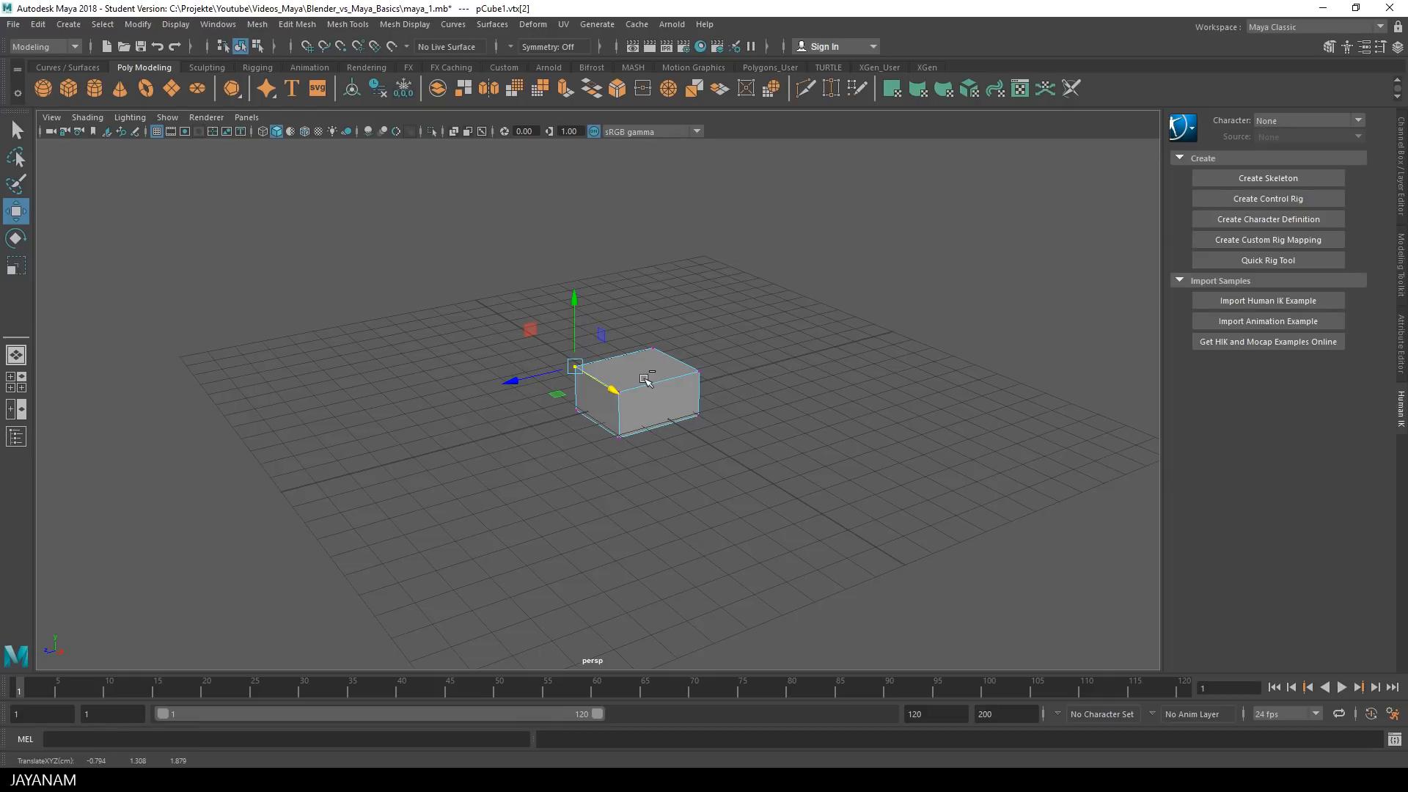
pyautogui.scroll(3, 640, 400)
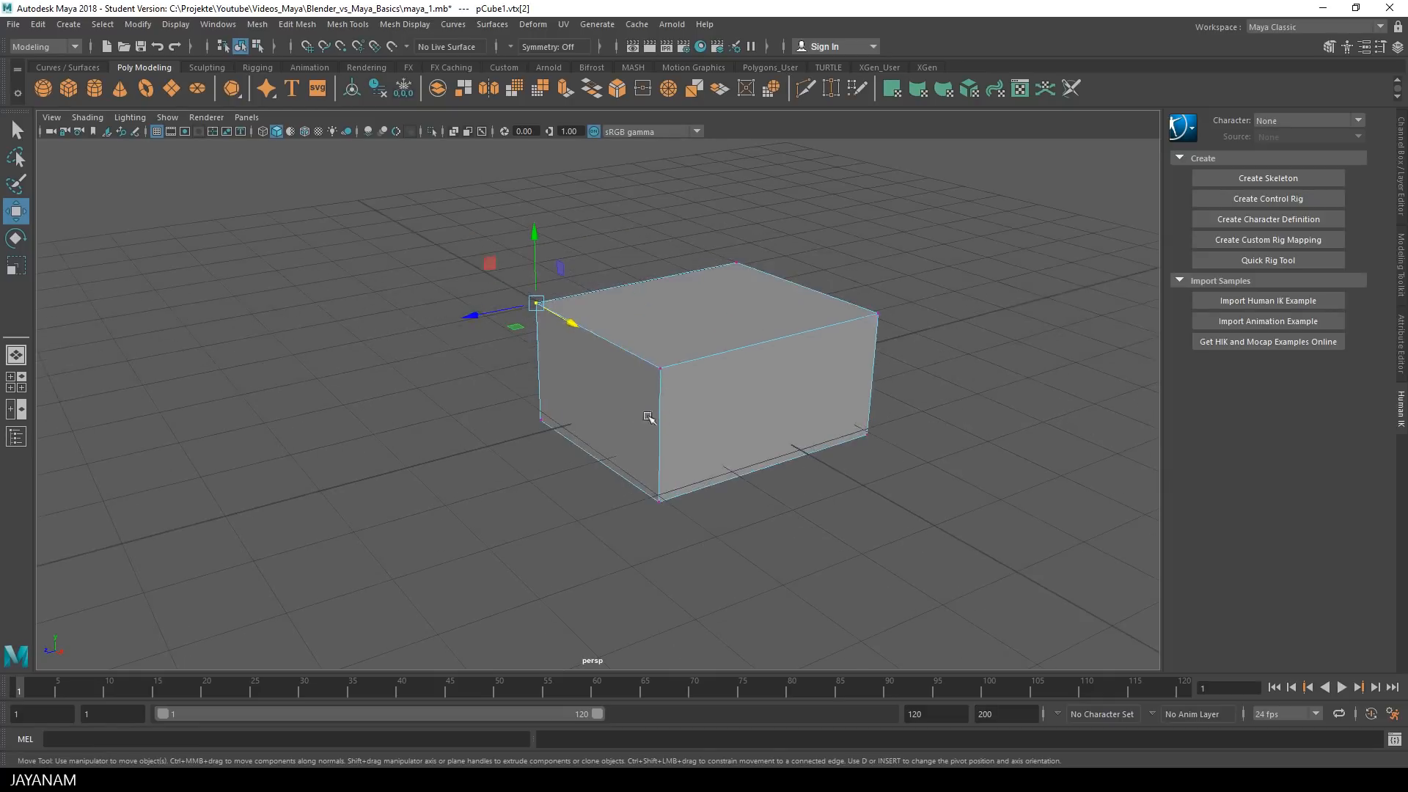
pyautogui.keyDown('shift'); pyautogui.click(661, 368); pyautogui.keyUp('shift')
pyautogui.keyDown('shift'); pyautogui.click(880, 315); pyautogui.keyUp('shift')
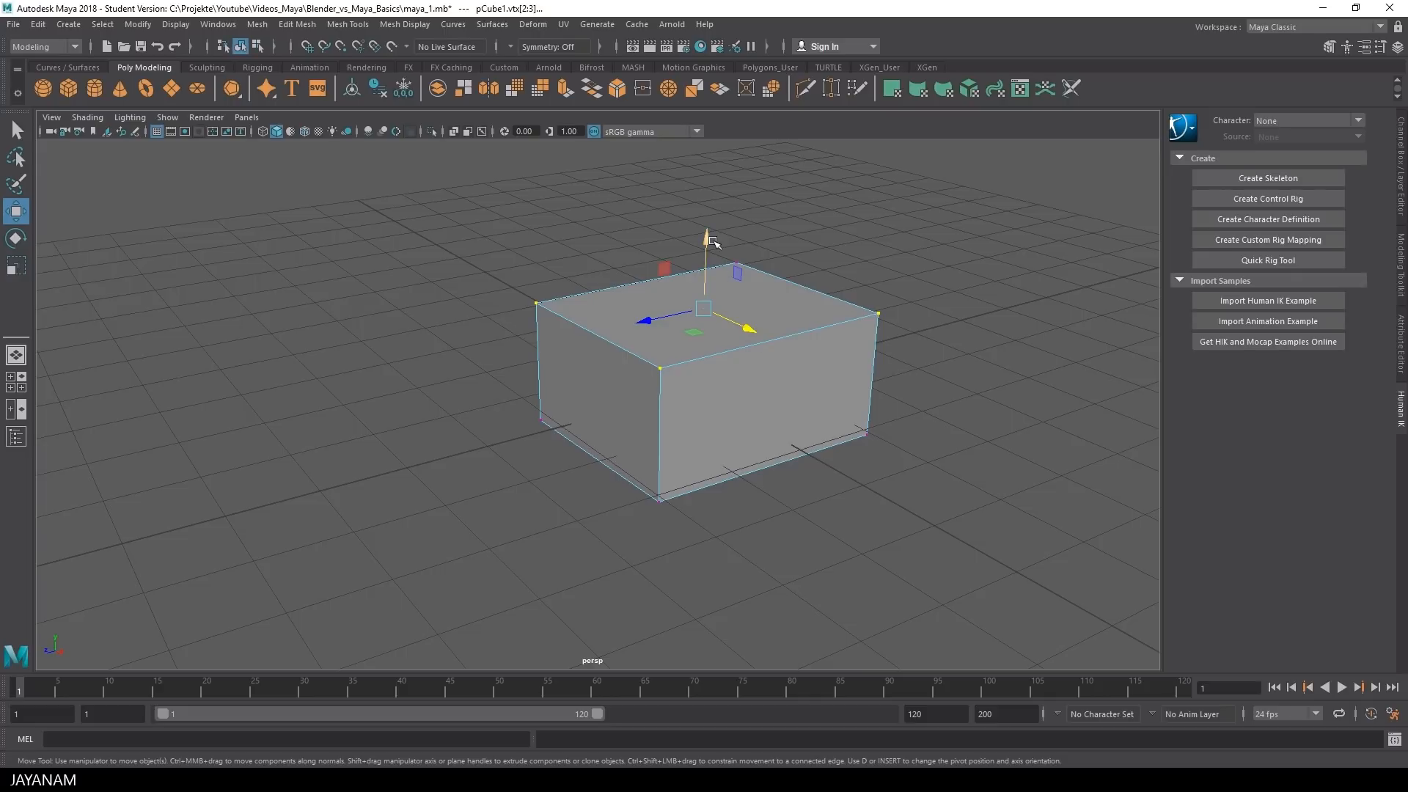
pyautogui.moveTo(706, 244); pyautogui.dragTo(754, 267)
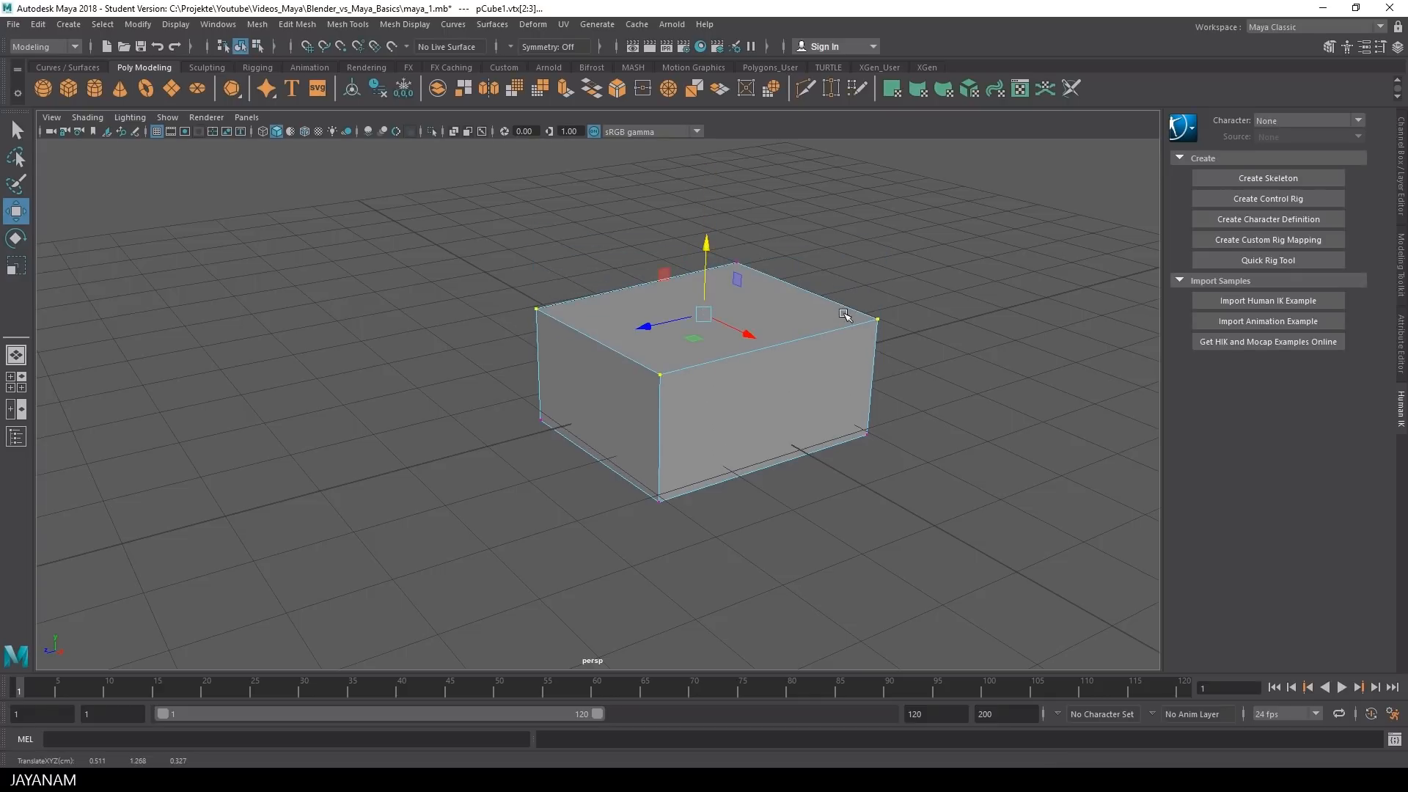
# Step: Try rotating the three selected top vertices with the Rotate tool and undo the rotation
pyautogui.press('e')
pyautogui.moveTo(679, 352)
pyautogui.mouseDown()
pyautogui.moveTo(717, 333)
pyautogui.moveTo(688, 342)
pyautogui.mouseUp()
pyautogui.hotkey('ctrl', 'z')
pyautogui.hotkey('ctrl', 'z')
pyautogui.hotkey('ctrl', 'z')
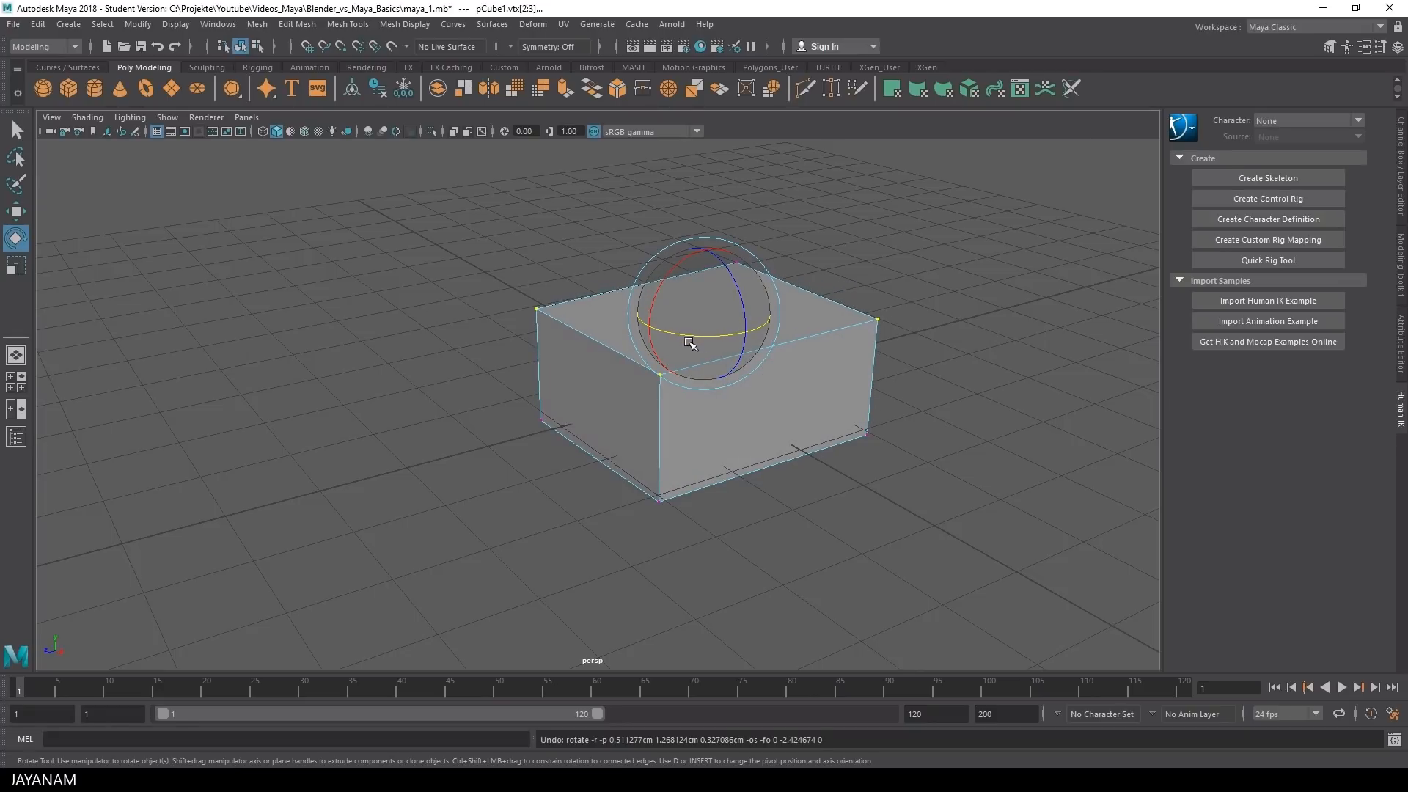
# Step: Activate edge selection and try lowering the two adjoining near top edges together by about 1.04 cm along Y, undoing the move
pyautogui.moveTo(785, 293); pyautogui.dragTo(796, 253, button='right')
pyautogui.click(719, 361)
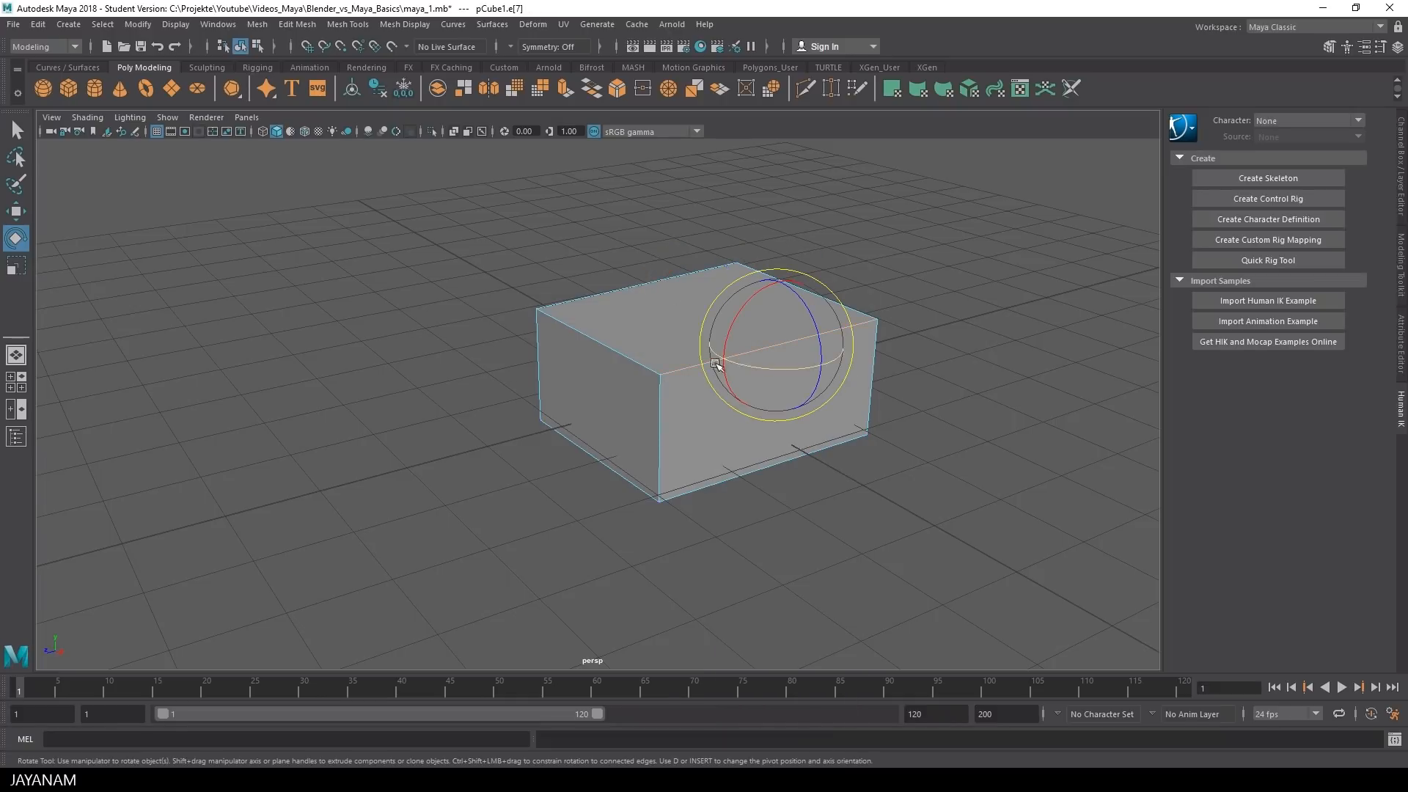
pyautogui.press('w')
pyautogui.keyDown('shift'); pyautogui.click(622, 359); pyautogui.keyUp('shift')
pyautogui.moveTo(706, 251); pyautogui.dragTo(703, 330)
pyautogui.hotkey('ctrl', 'z')
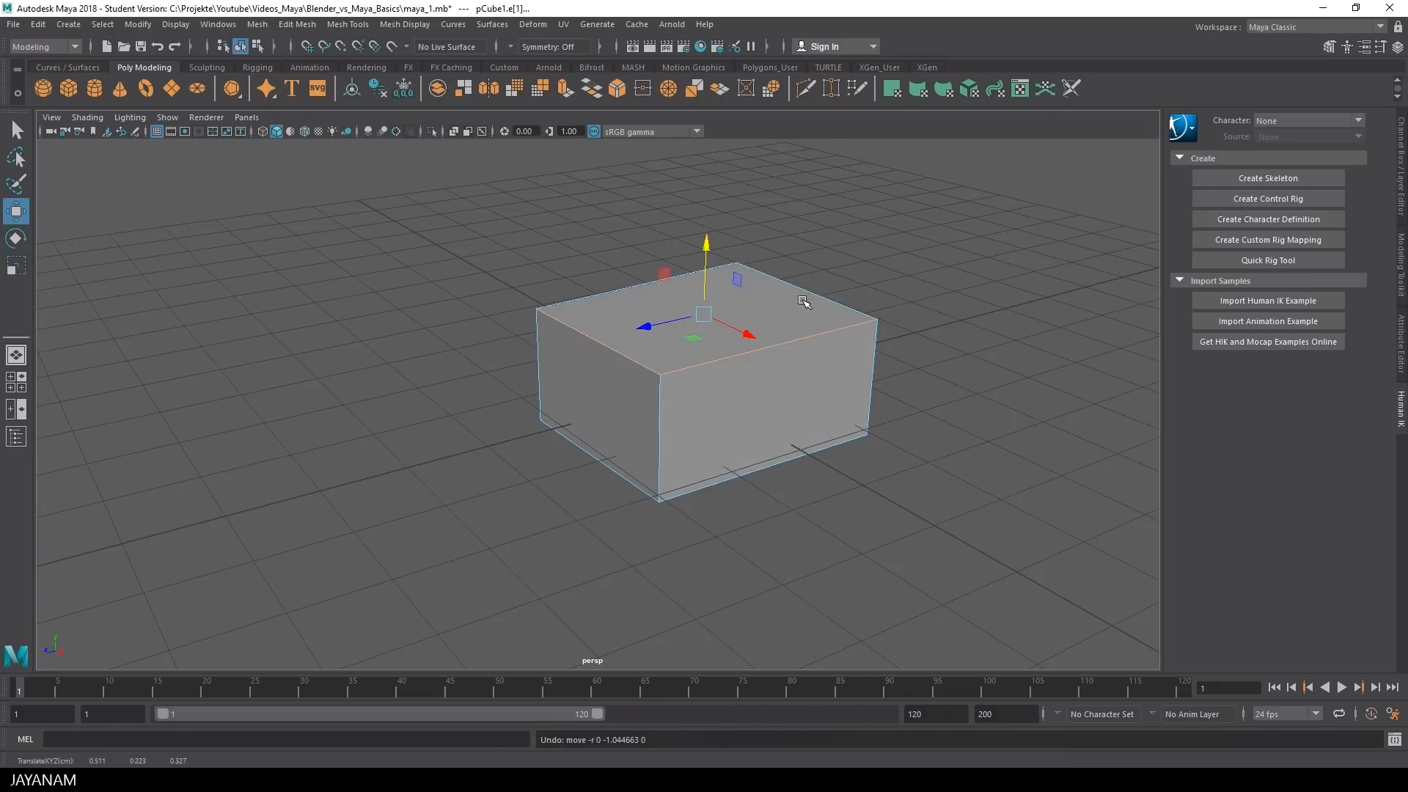
# Step: Select only the top edge on the cube's positive Z side and try shifting it along Z, undoing the move
pyautogui.click(632, 364)
pyautogui.click(637, 364)
pyautogui.moveTo(550, 352); pyautogui.dragTo(648, 330)
pyautogui.hotkey('ctrl', 'z')
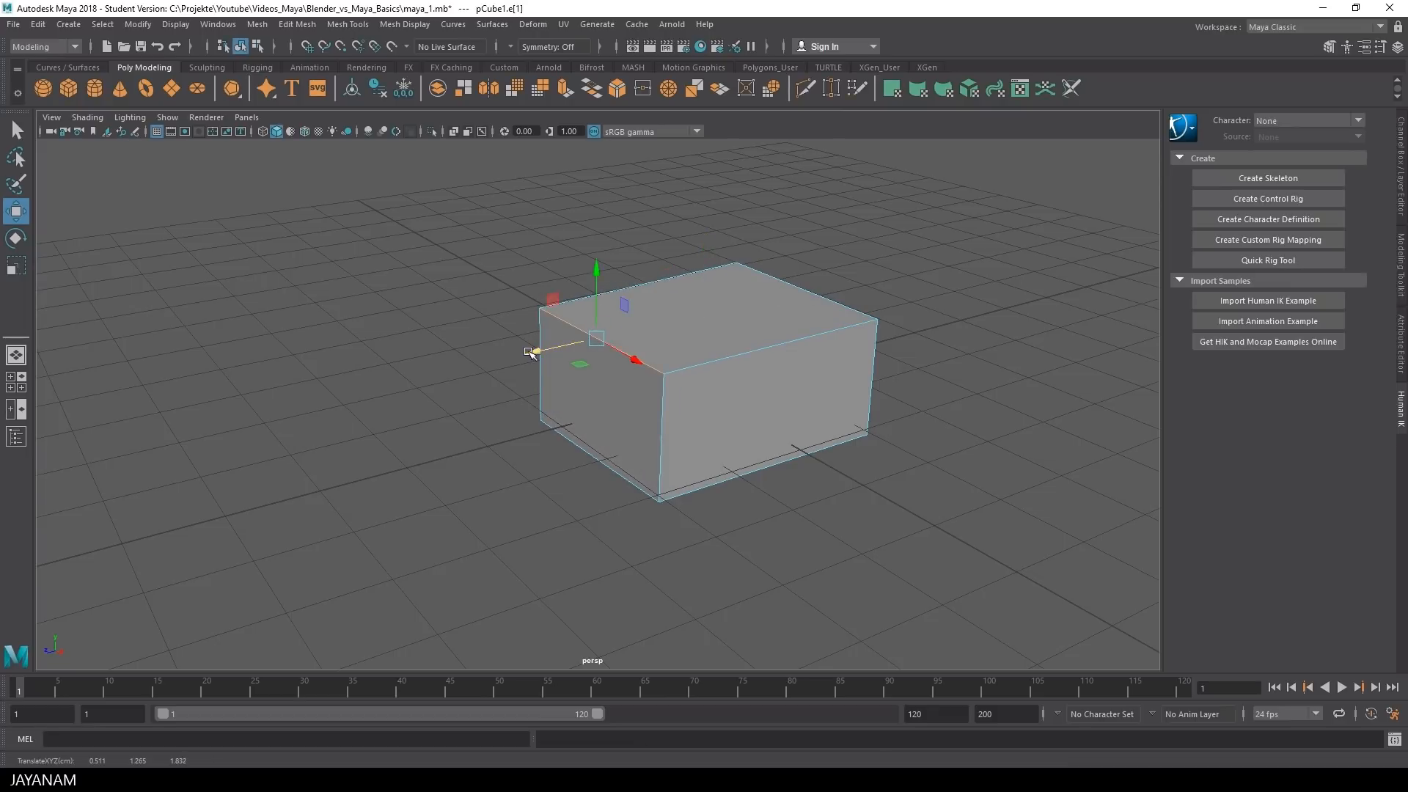
# Step: In face selection, raise the cube's top face to about 1.64 cm in Y and return to object mode
pyautogui.moveTo(726, 300); pyautogui.dragTo(724, 347, button='right')
pyautogui.click(685, 336)
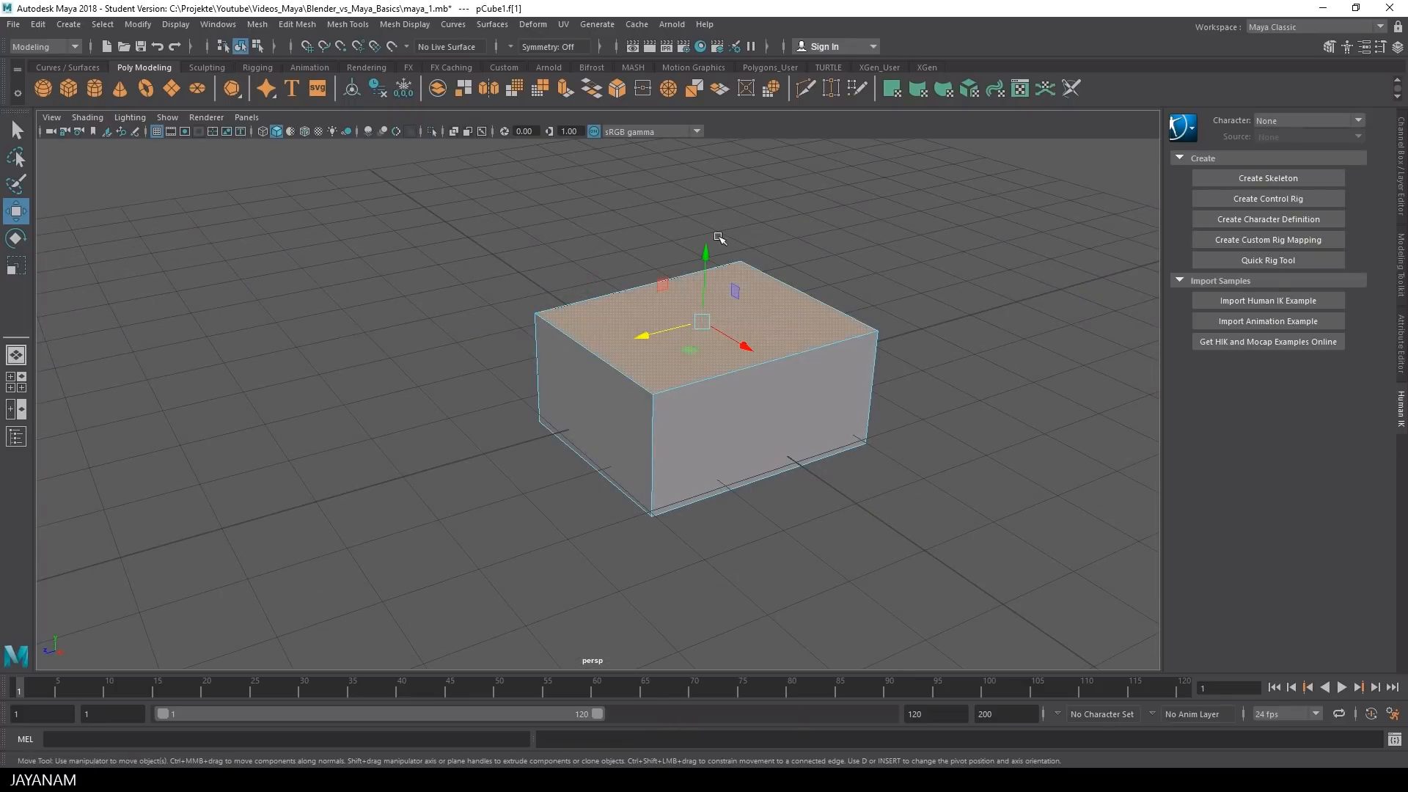
pyautogui.moveTo(706, 254)
pyautogui.mouseDown()
pyautogui.moveTo(713, 161)
pyautogui.moveTo(721, 242)
pyautogui.mouseUp()
pyautogui.scroll(-3, 778, 403)
pyautogui.moveTo(930, 396)
pyautogui.keyDown('shift'); pyautogui.mouseDown(button='middle')
pyautogui.moveTo(829, 409)
pyautogui.moveTo(925, 399)
pyautogui.mouseUp(button='middle'); pyautogui.keyUp('shift')
pyautogui.moveTo(792, 396)
pyautogui.keyDown('shift'); pyautogui.mouseDown(button='middle')
pyautogui.moveTo(789, 416)
pyautogui.moveTo(820, 443)
pyautogui.moveTo(818, 400)
pyautogui.mouseUp(button='middle'); pyautogui.keyUp('shift')
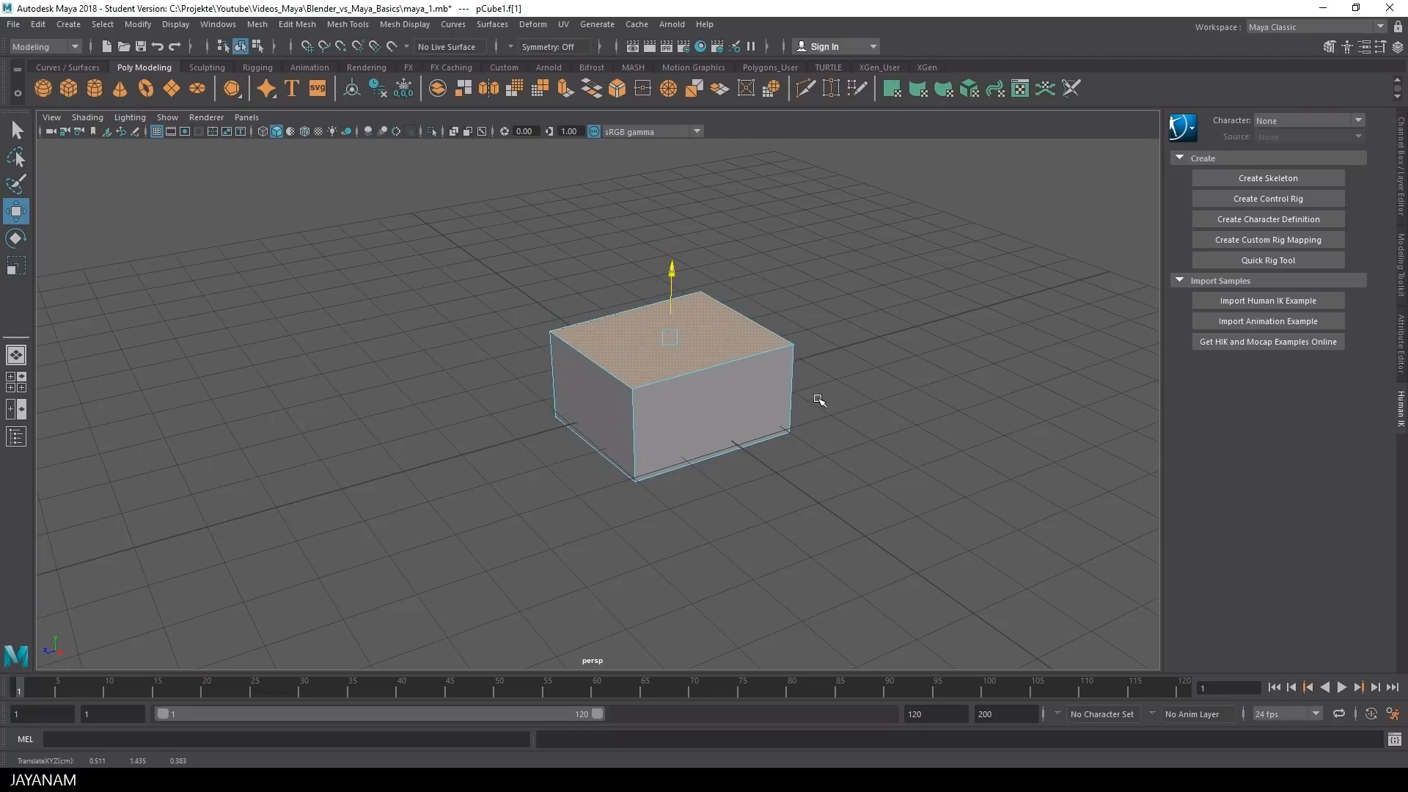
pyautogui.press('F8')
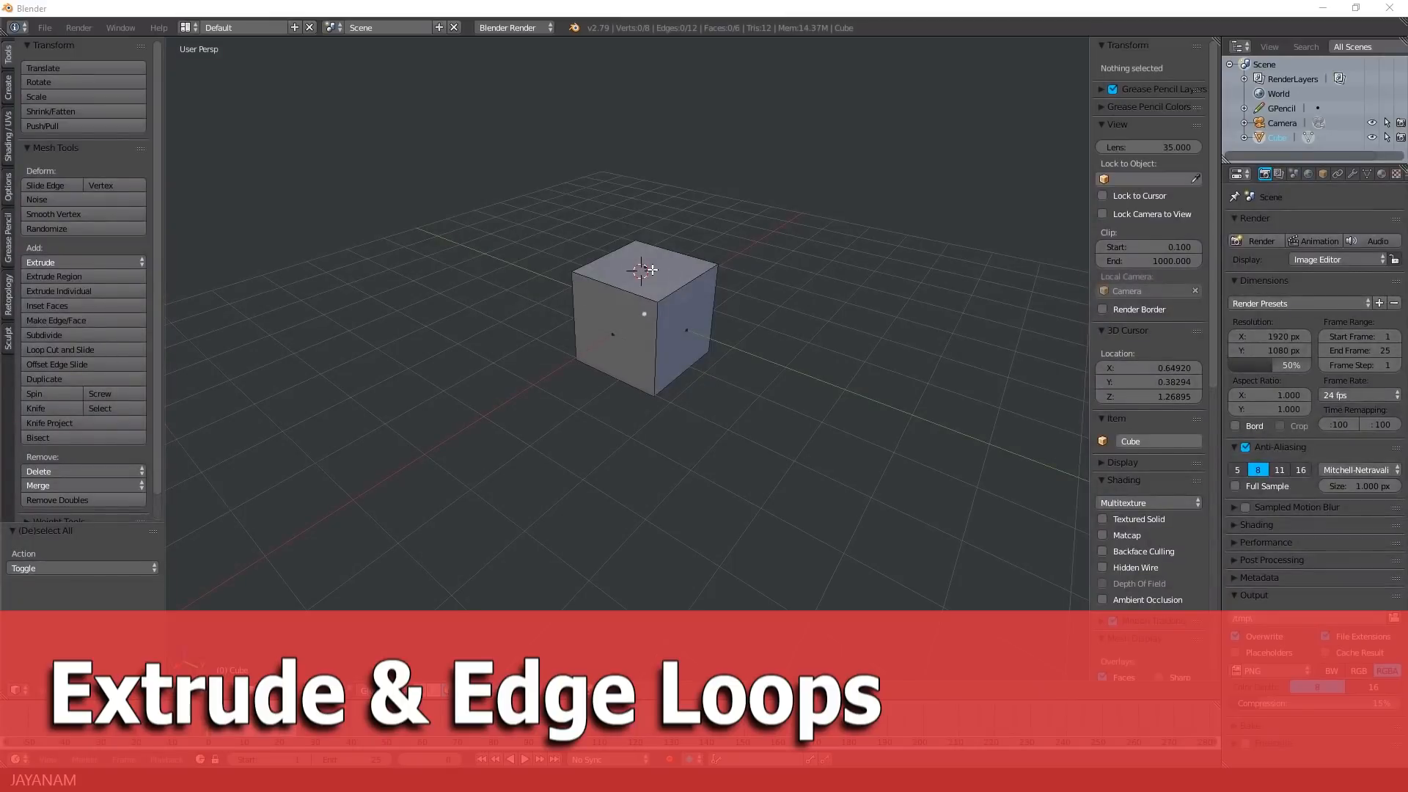
# Step: In Blender, extrude the cube's top face upward by about 1.02 and scale it to about 0.59
pyautogui.rightClick(652, 270)
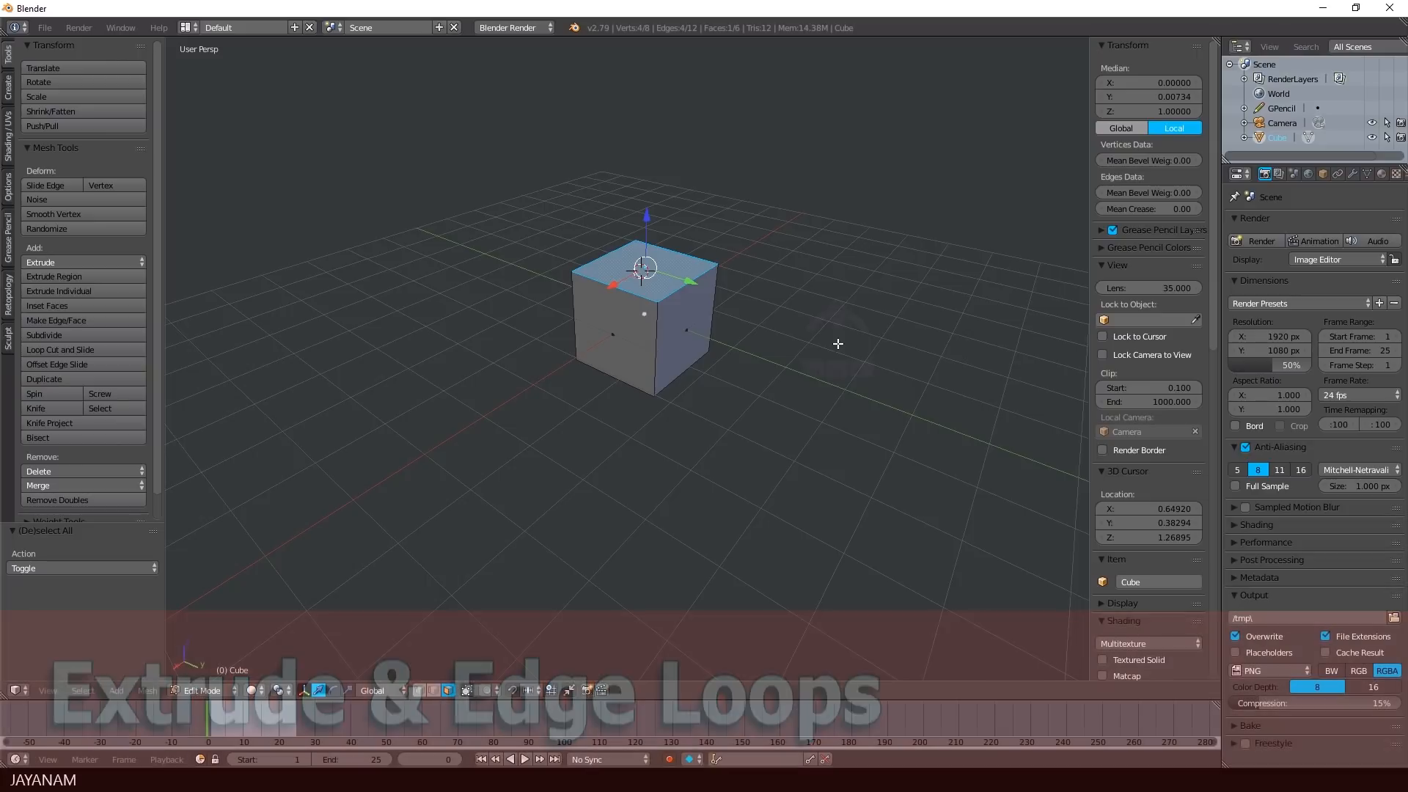
pyautogui.press('e')
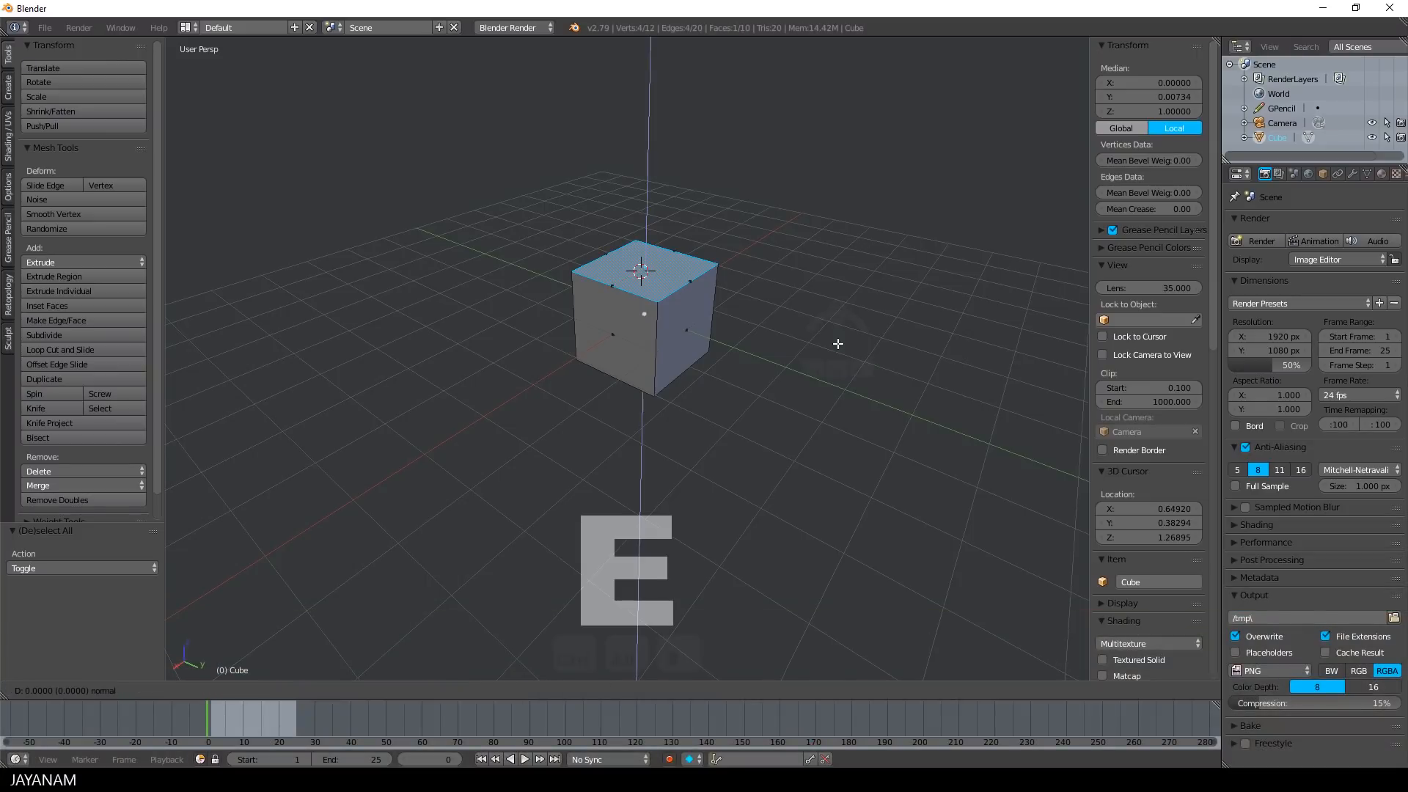
pyautogui.click(836, 291)
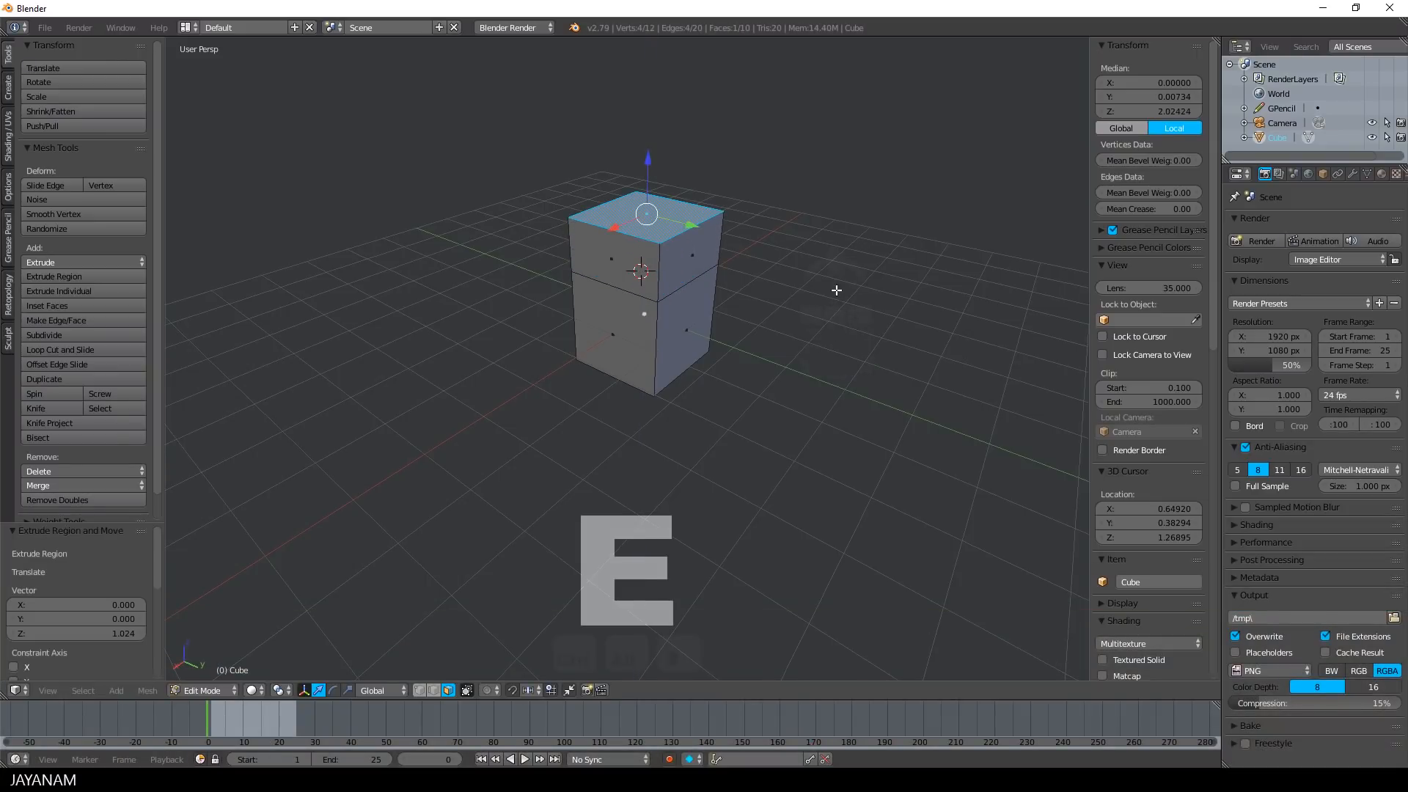
pyautogui.press('s')
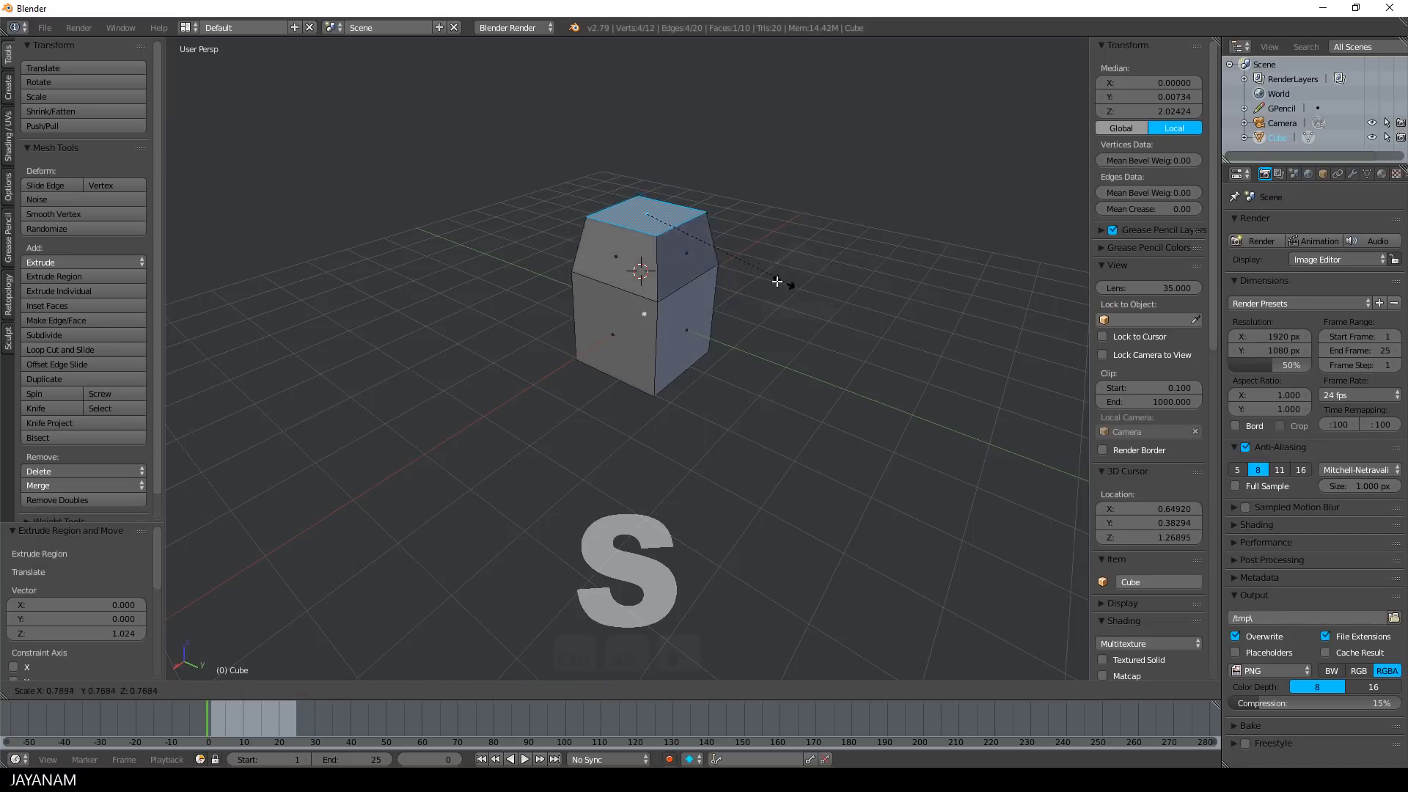
pyautogui.click(750, 275)
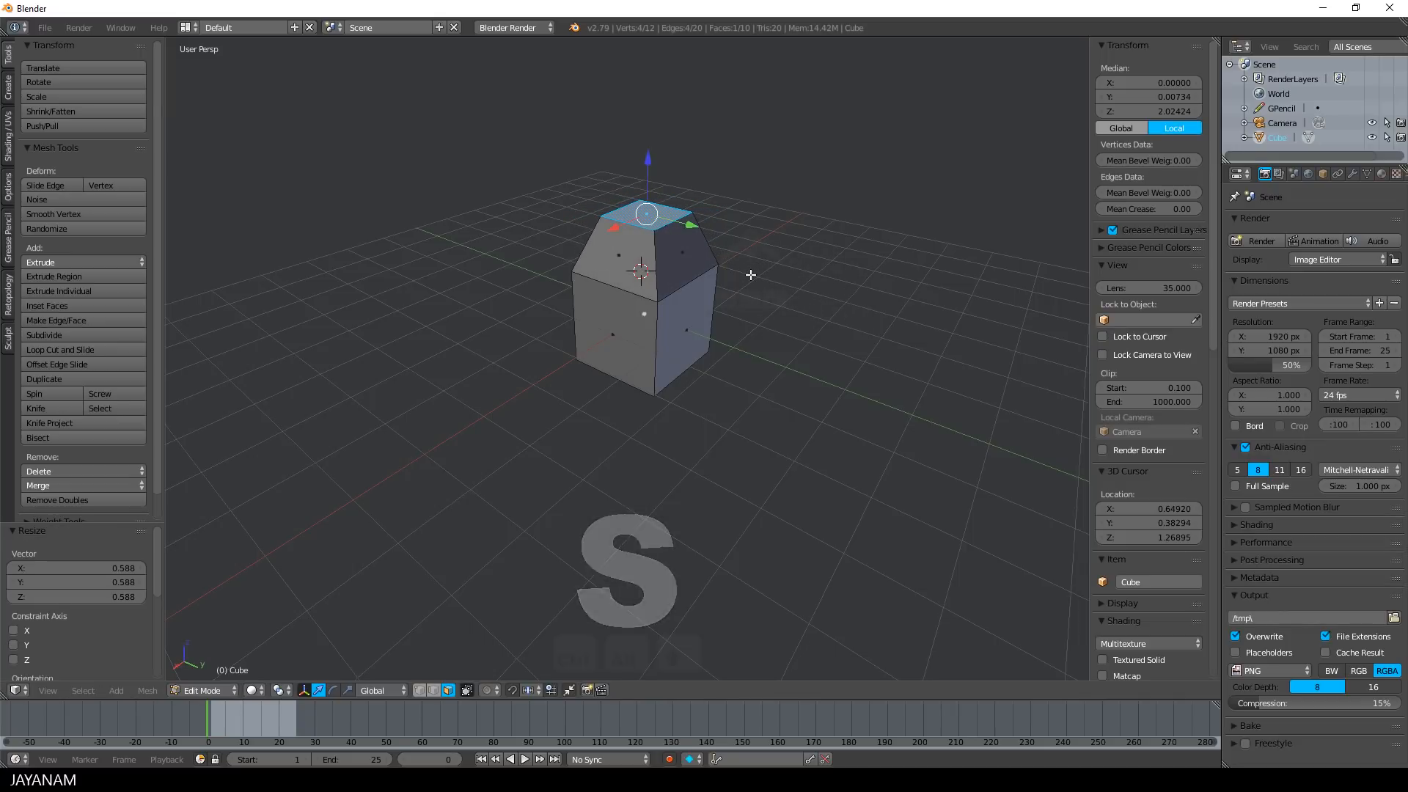
# Step: Form a rim by extruding the top face about 0.06 and scaling it to about 0.73, and sink it about 0.48 by another extrusion
pyautogui.press('e')
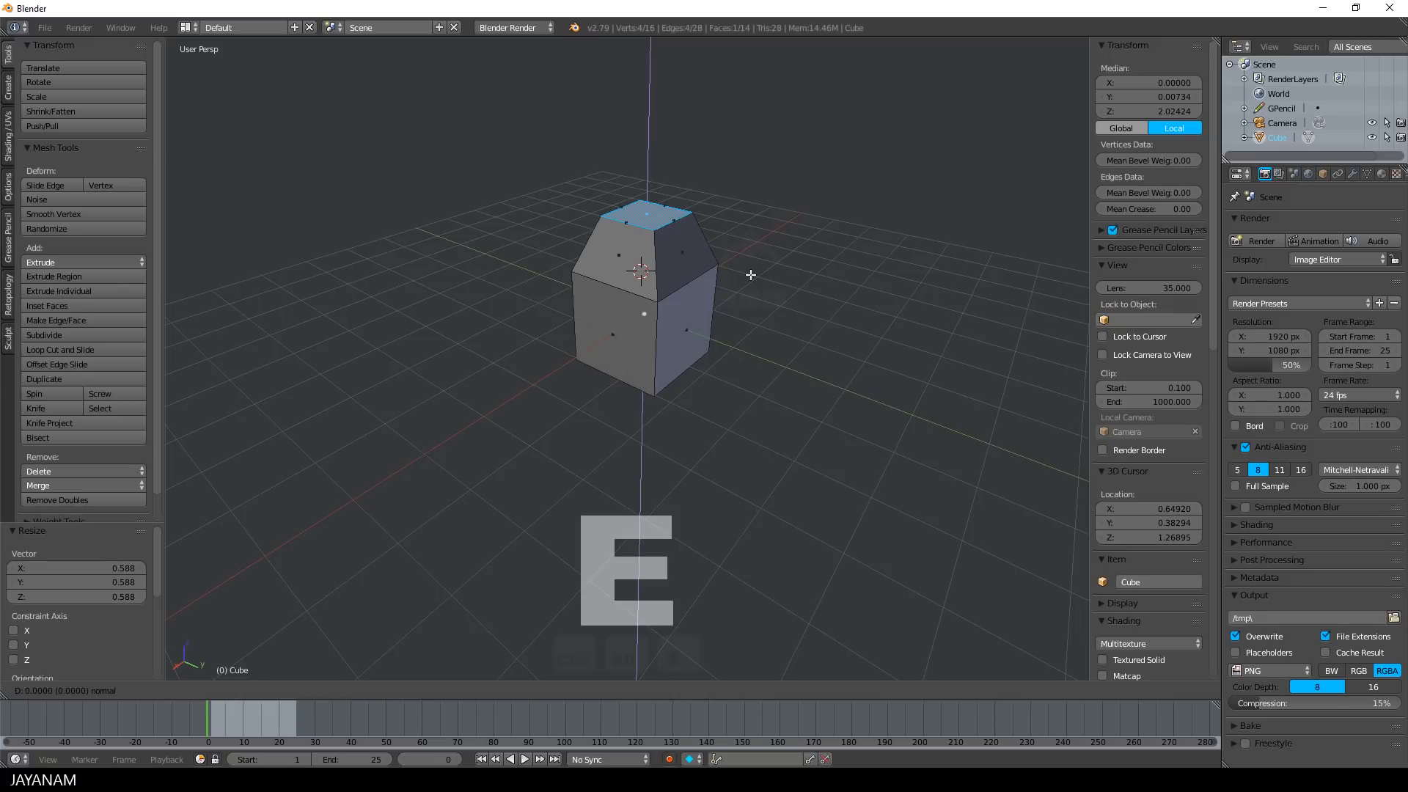
pyautogui.click(737, 271)
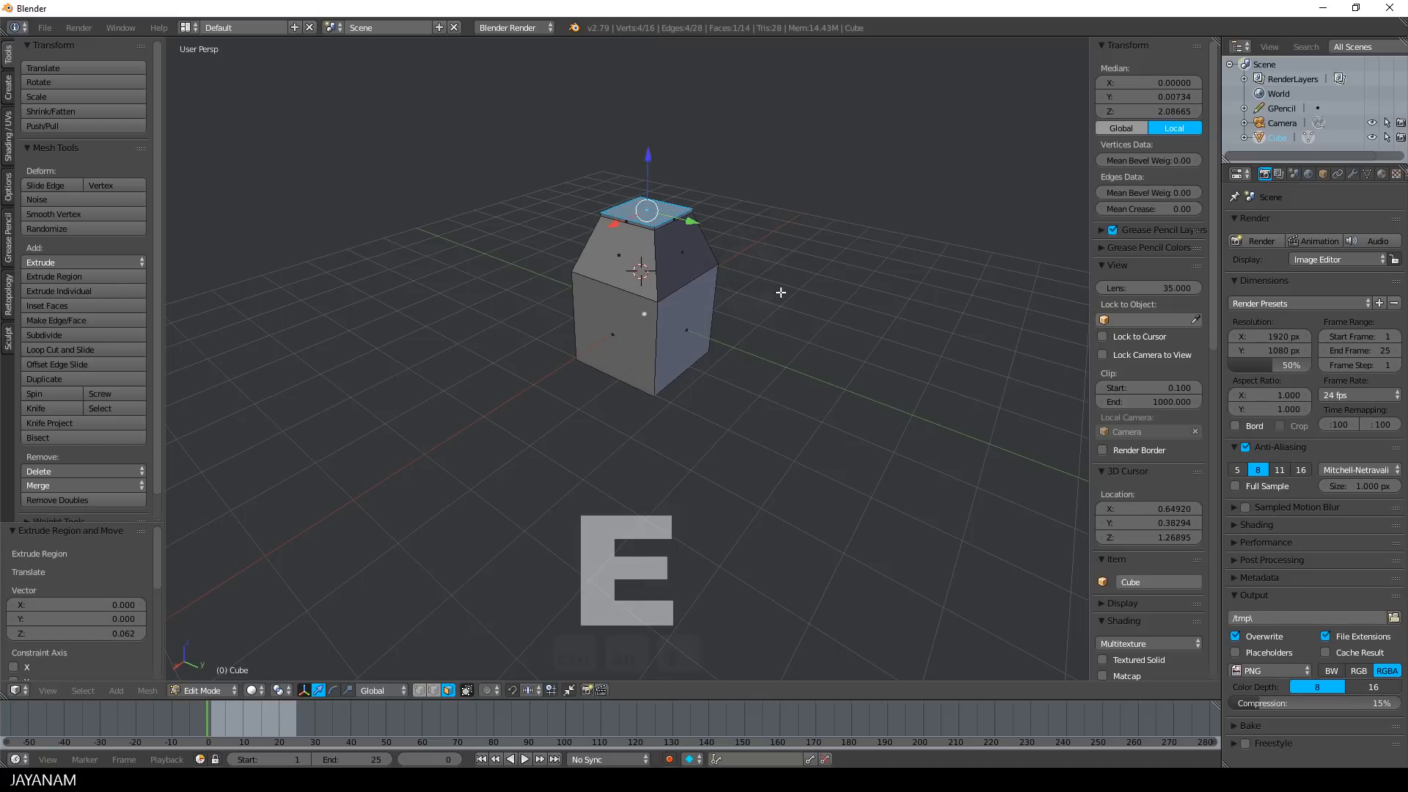
pyautogui.press('s')
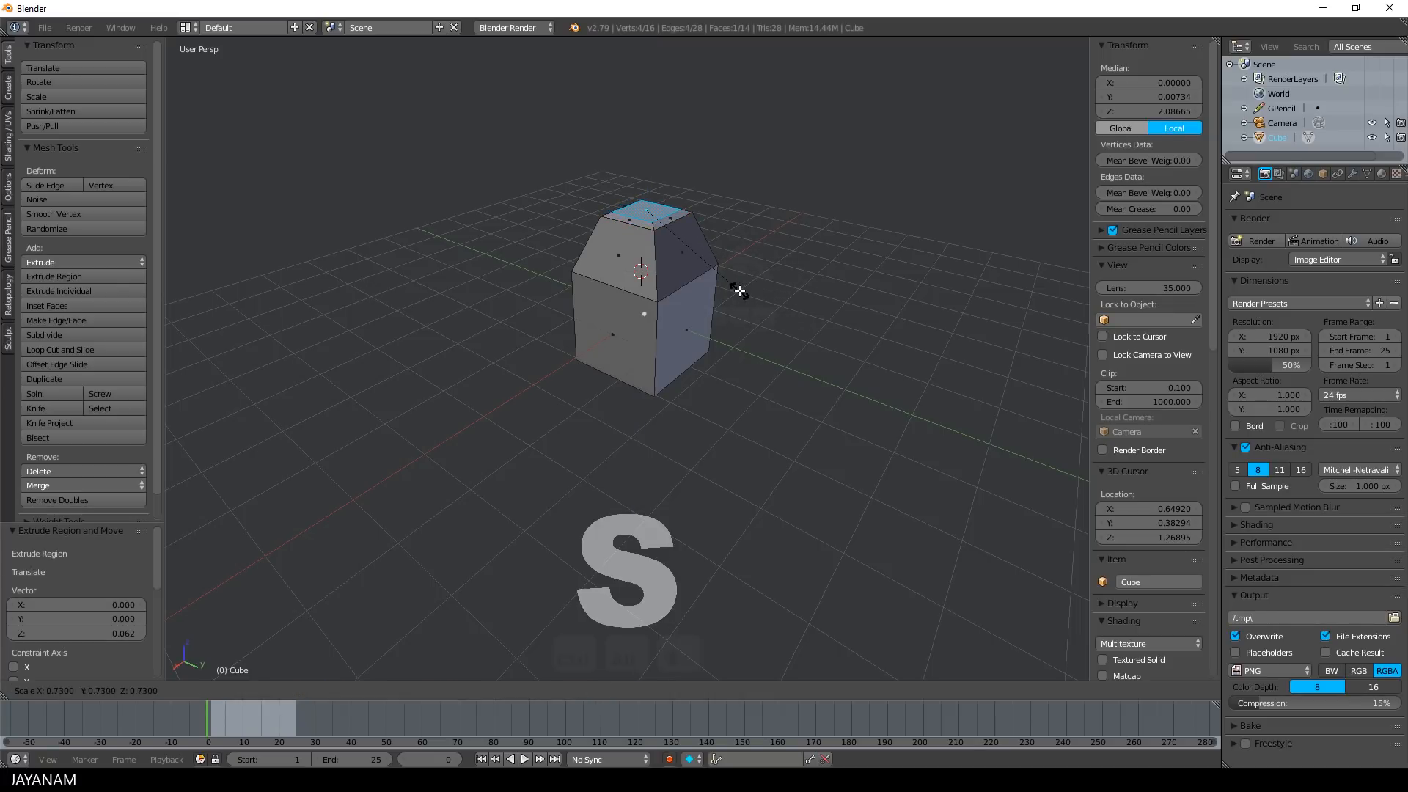
pyautogui.click(738, 288)
pyautogui.press('e')
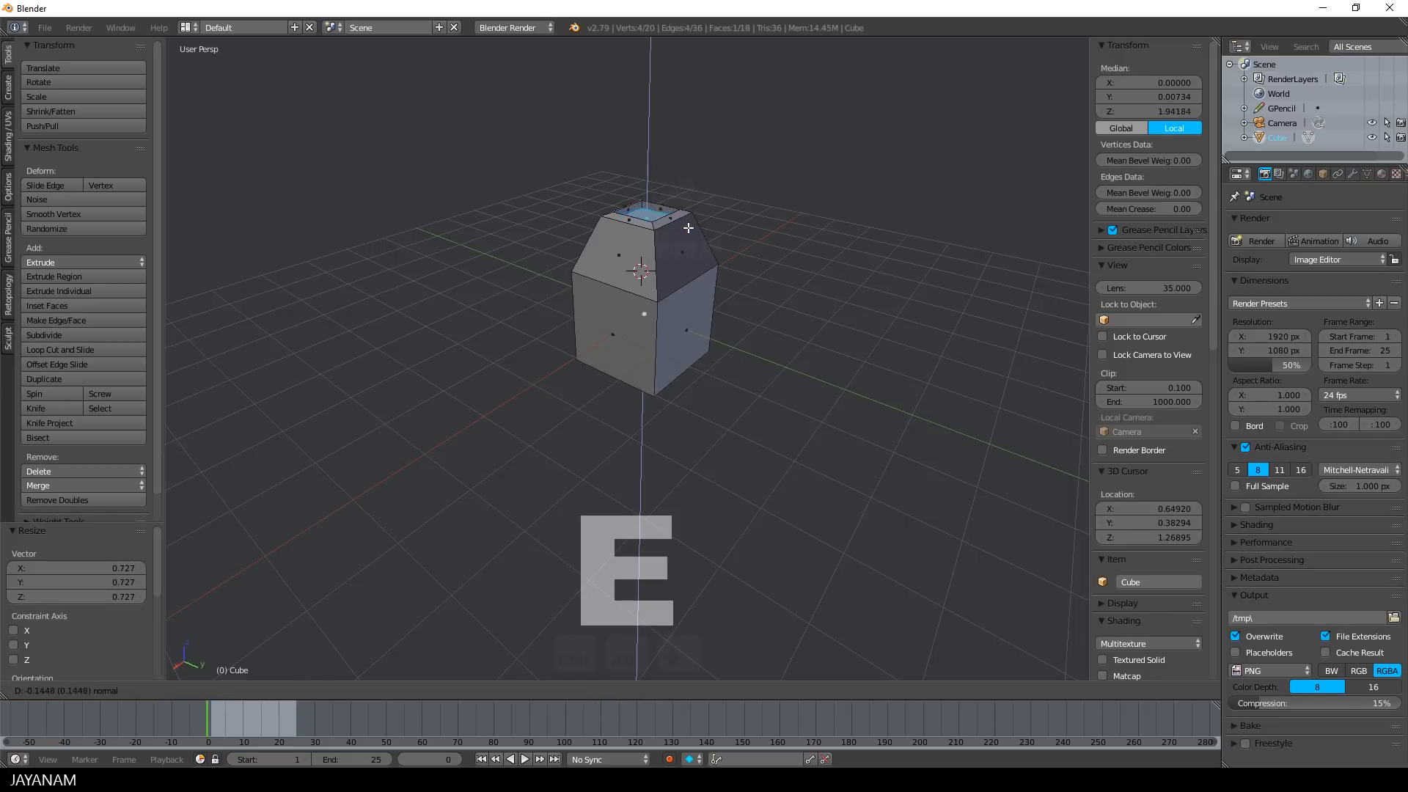
pyautogui.click(698, 239)
# Step: Scale the recess's floor face to about 0.82 and extrude it upward by about 1.52 as a neck
pyautogui.moveTo(697, 239); pyautogui.dragTo(693, 295, button='middle')
pyautogui.scroll(2, 737, 308)
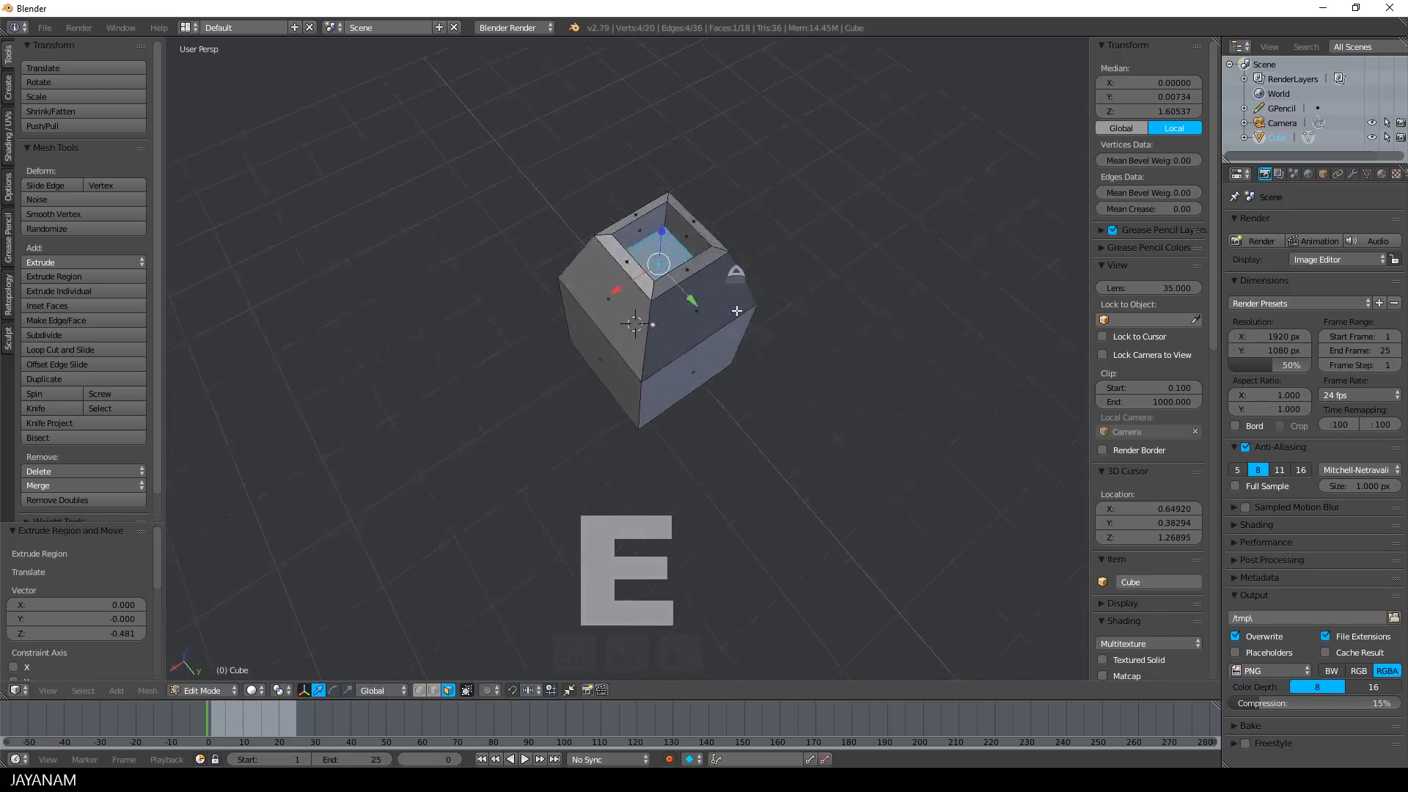
pyautogui.keyDown('shift'); pyautogui.moveTo(849, 271); pyautogui.dragTo(782, 328, button='middle'); pyautogui.keyUp('shift')
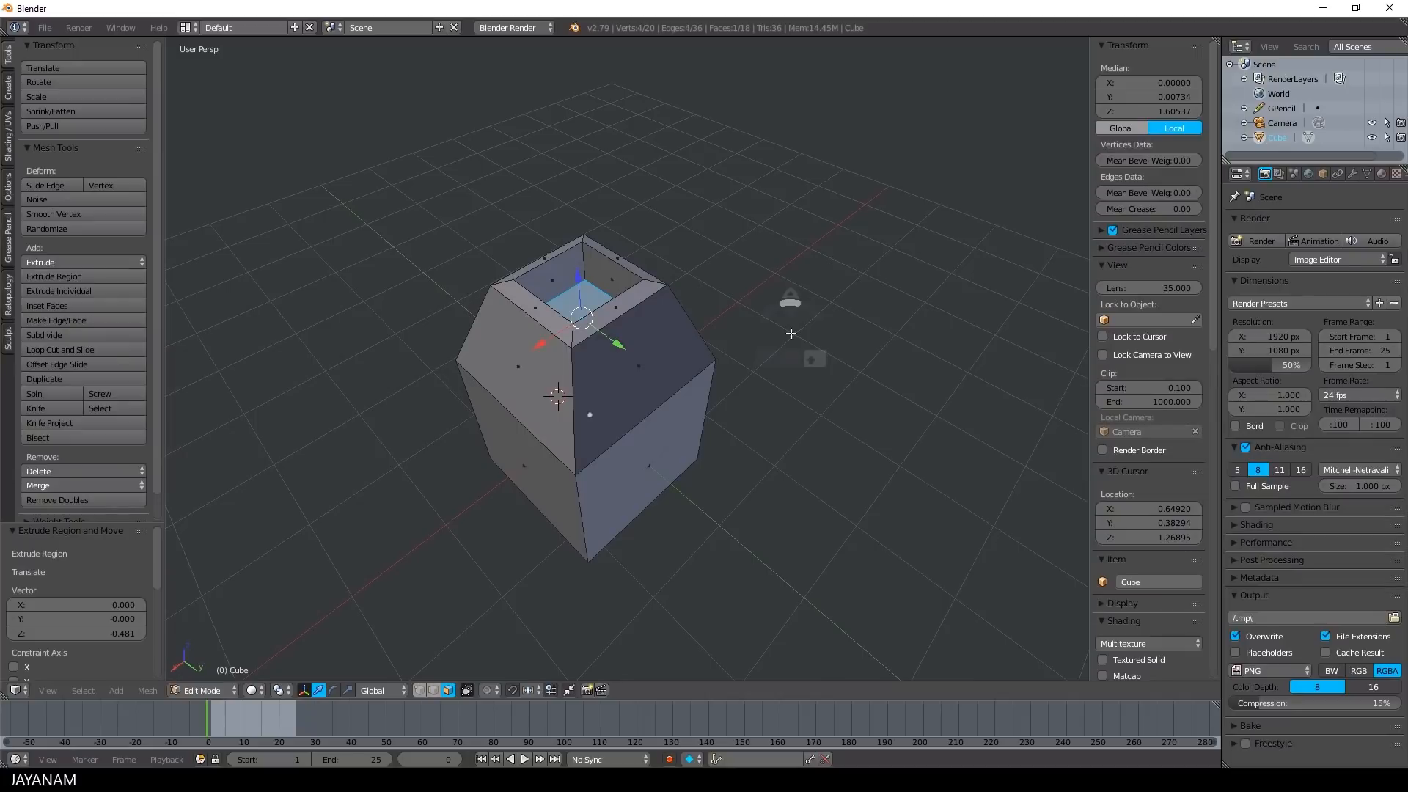
pyautogui.press('s')
pyautogui.click(752, 333)
pyautogui.press('e')
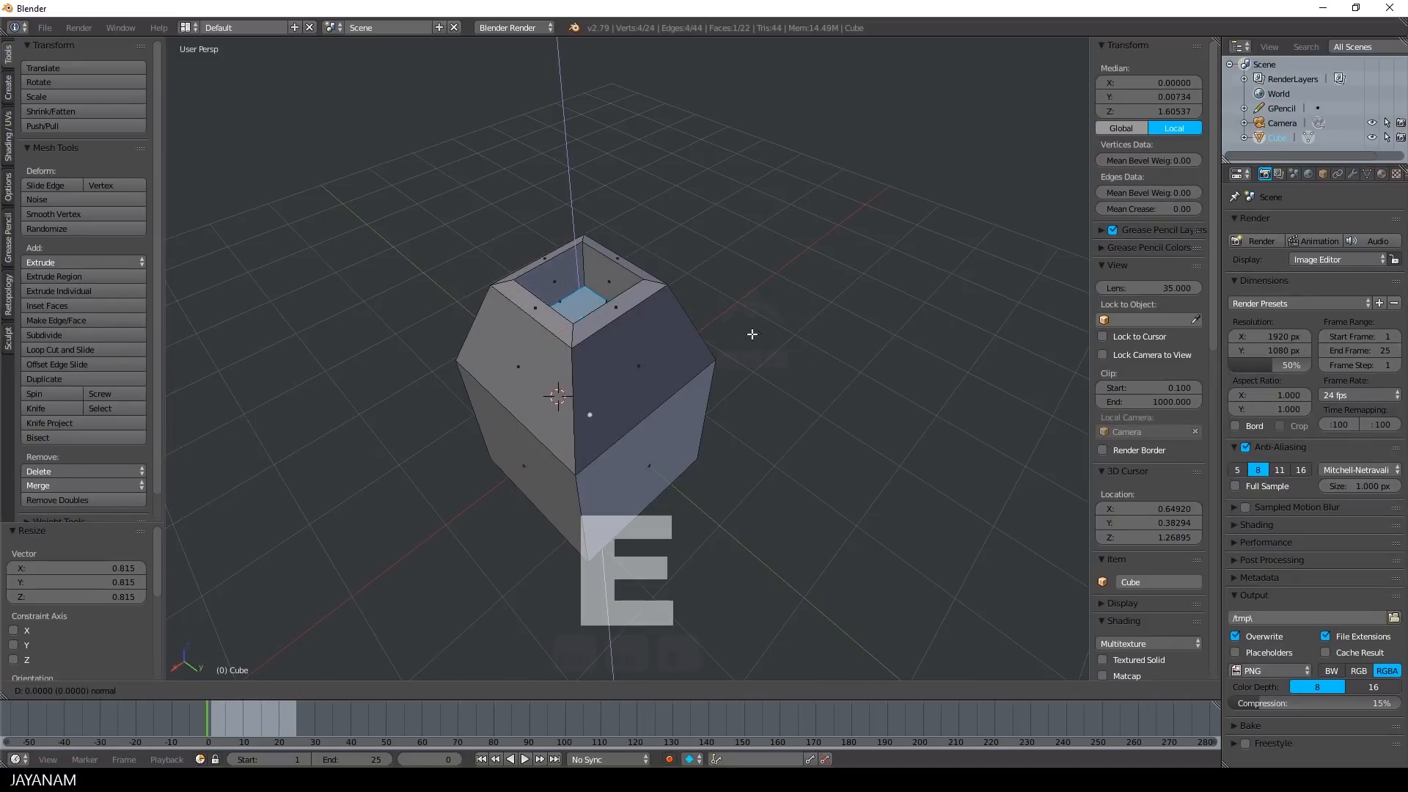
pyautogui.click(707, 190)
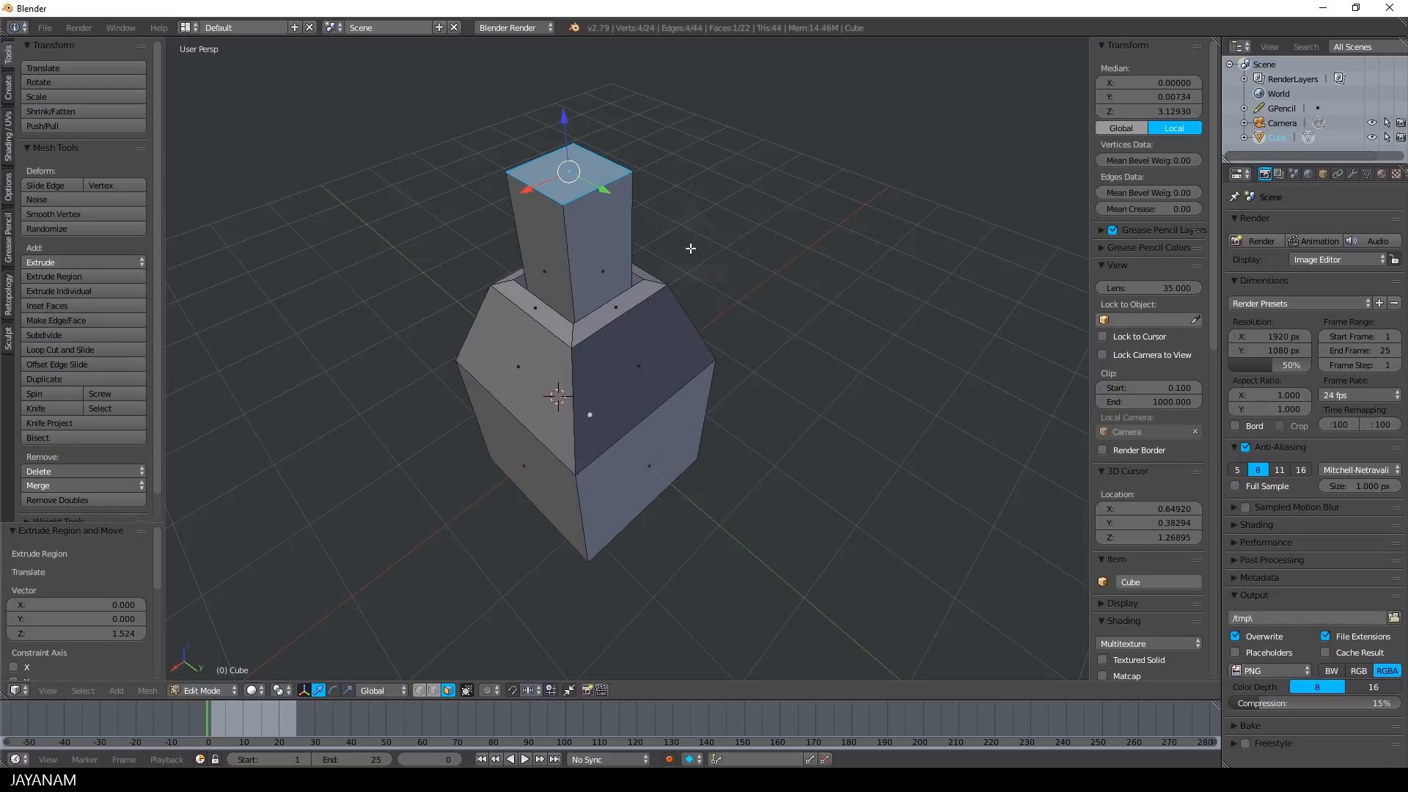
# Step: Inset the body's lower side face on the positive X side by about 0.24 and extrude it outward by about 0.97
pyautogui.moveTo(690, 249); pyautogui.dragTo(761, 341, button='middle')
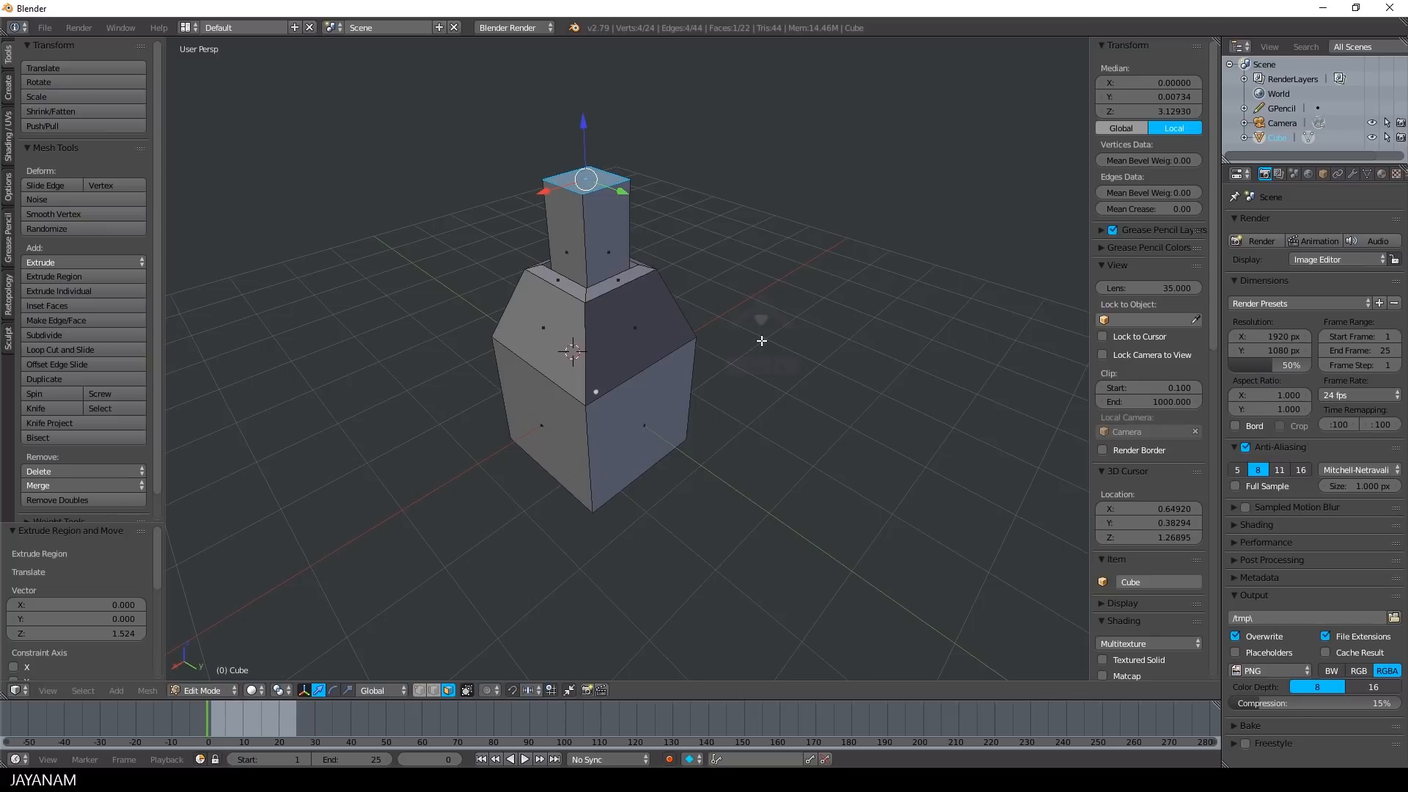
pyautogui.rightClick(538, 432)
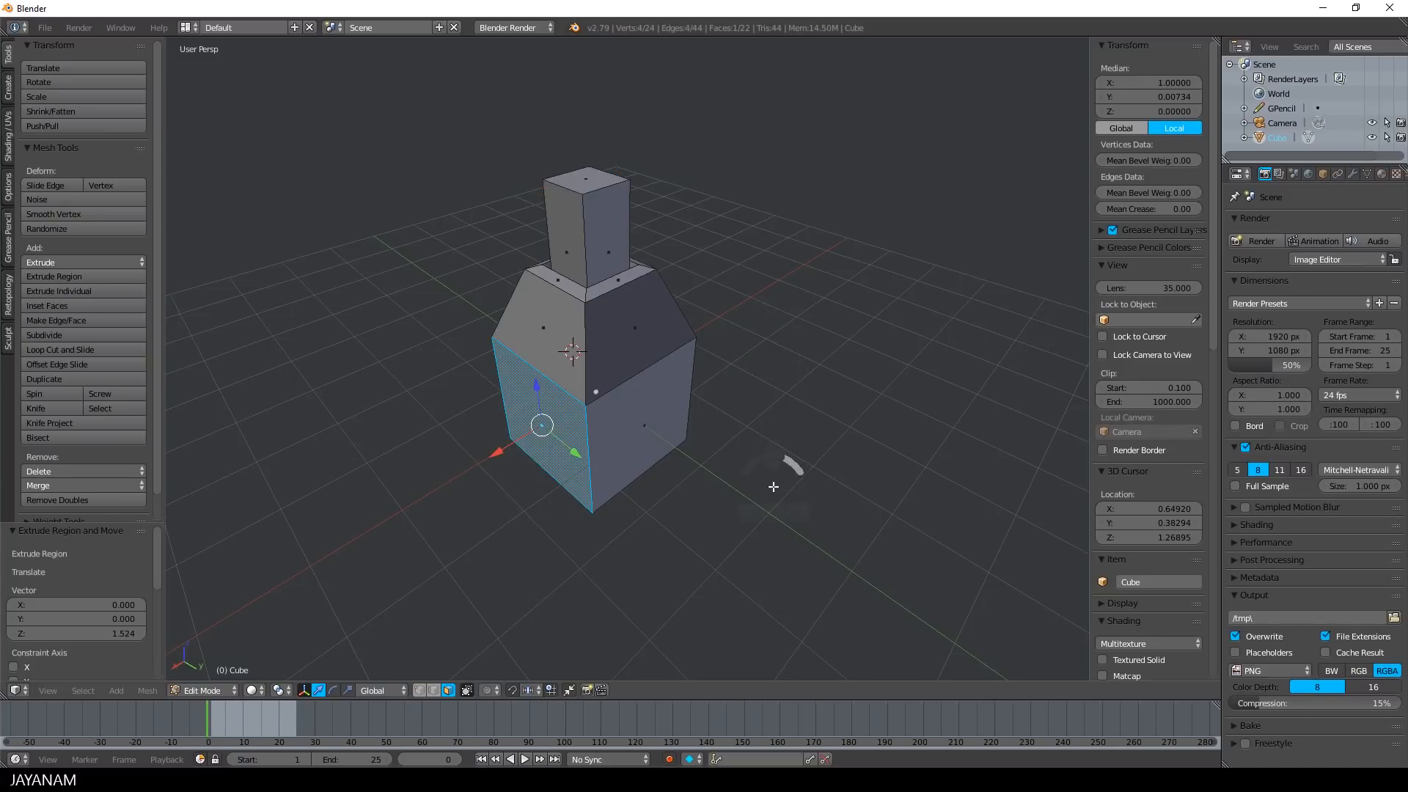
pyautogui.press('i')
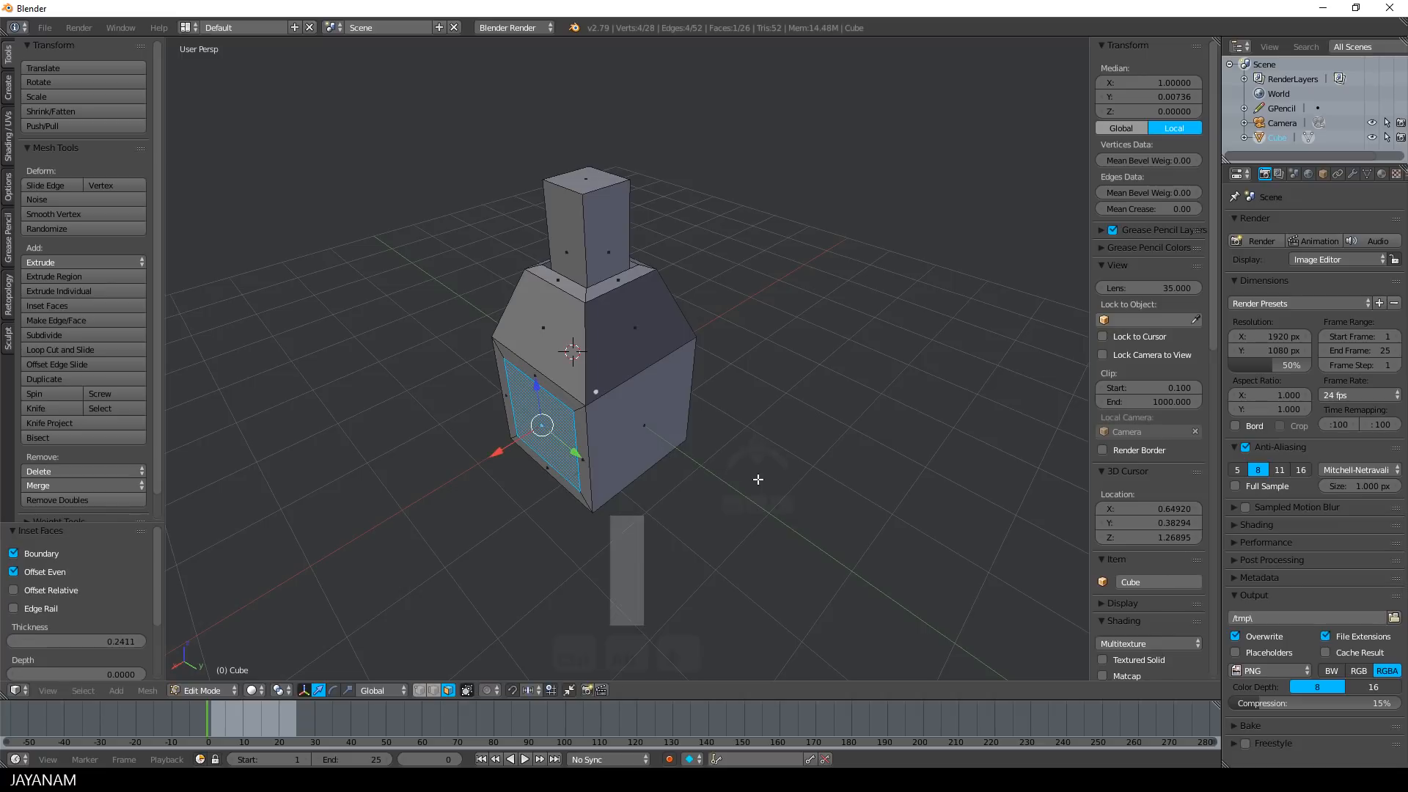
pyautogui.press('e')
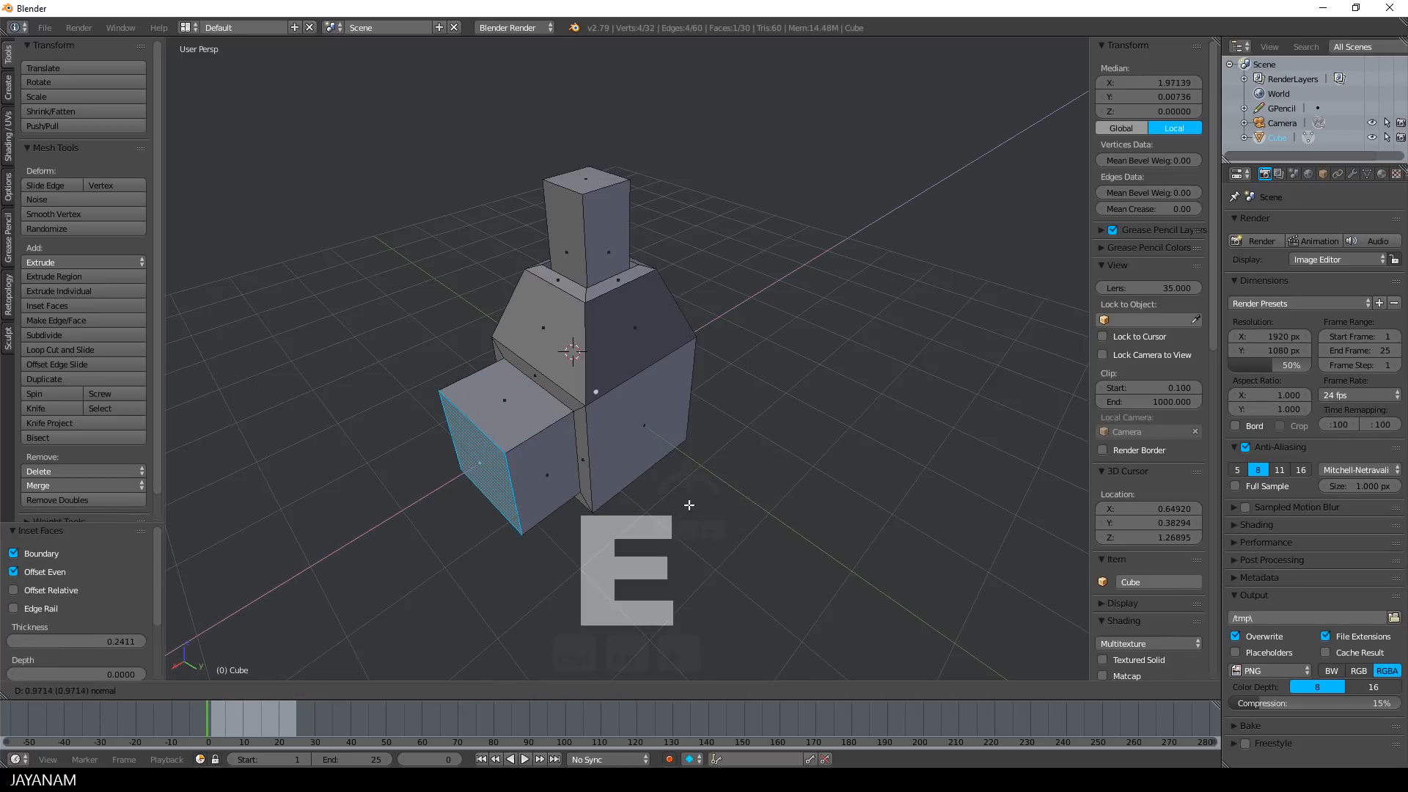
pyautogui.click(720, 506)
# Step: In edge selection, add a loop cut near the base of the sloped shoulder section and scale it to about 0.83
pyautogui.scroll(-2, 721, 509)
pyautogui.moveTo(660, 491); pyautogui.dragTo(577, 486, button='middle')
pyautogui.scroll(2, 665, 430)
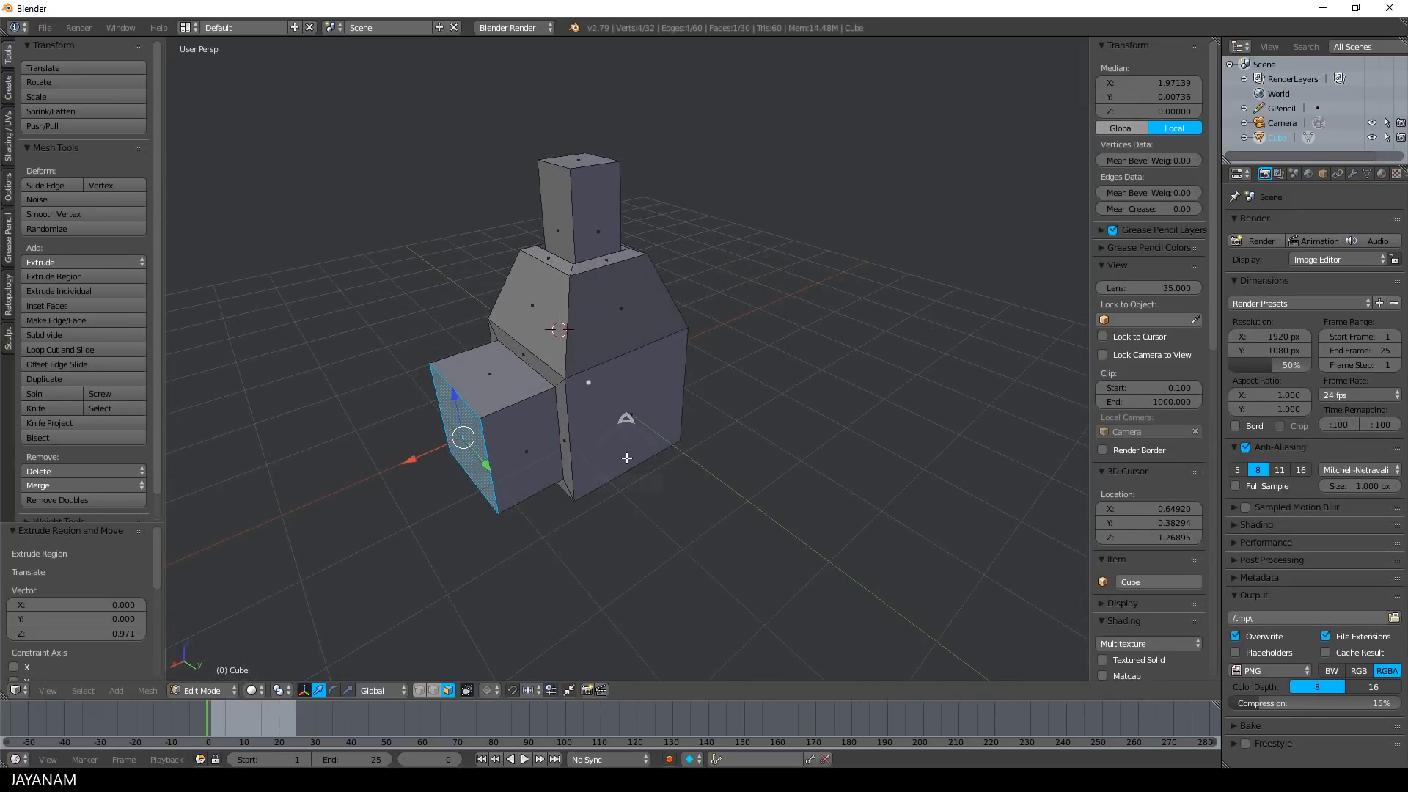
pyautogui.click(434, 690)
pyautogui.press('a')
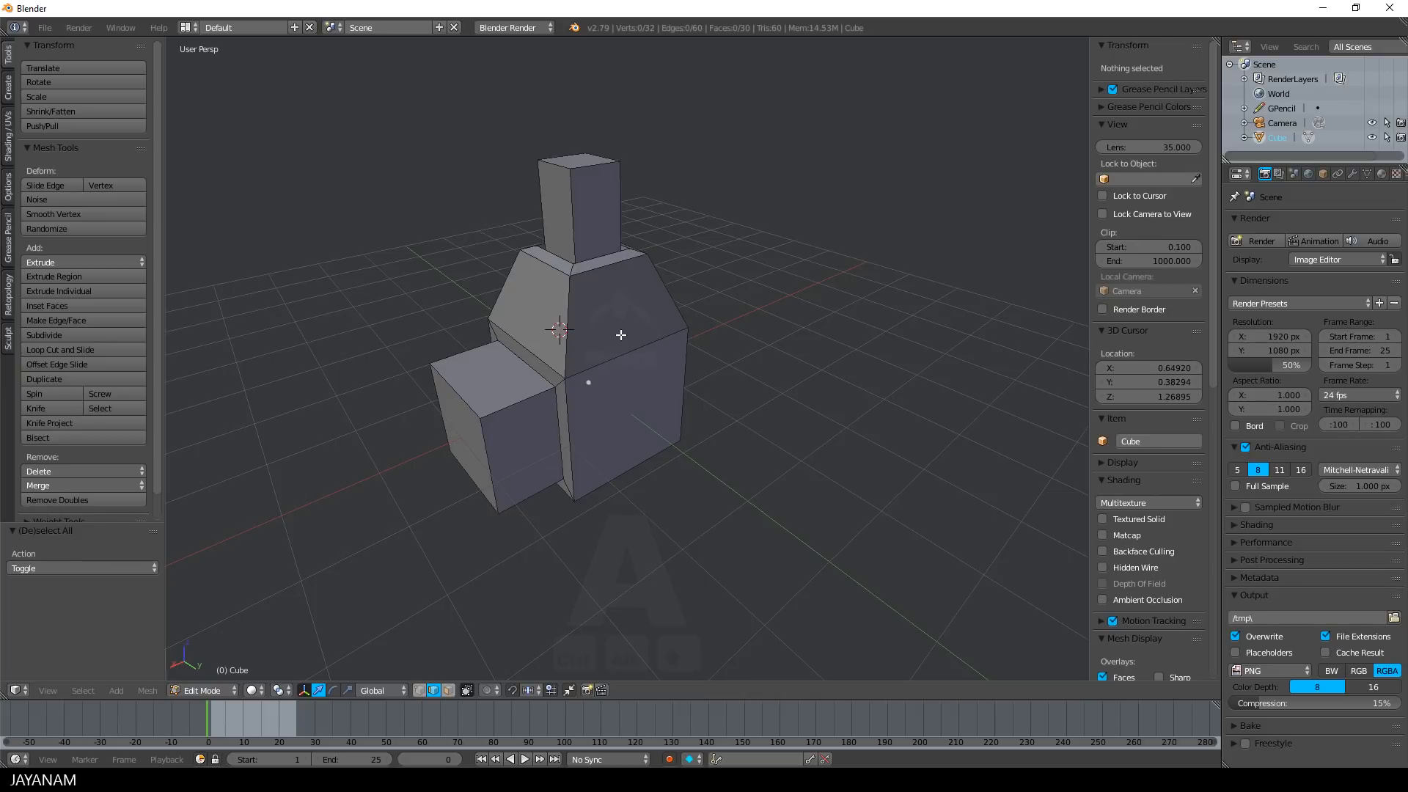
pyautogui.hotkey('ctrl', 'r')
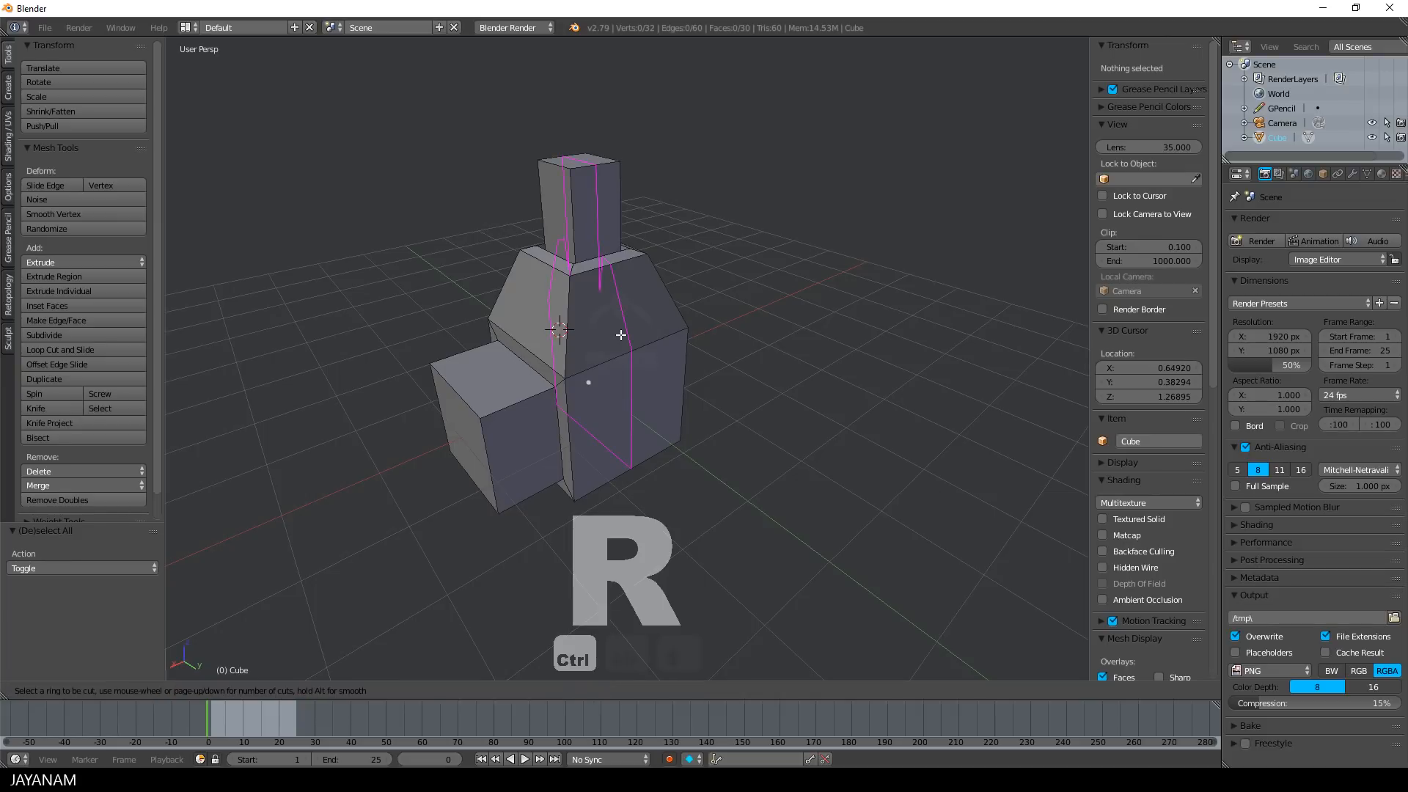
pyautogui.click(555, 340)
pyautogui.rightClick(558, 338)
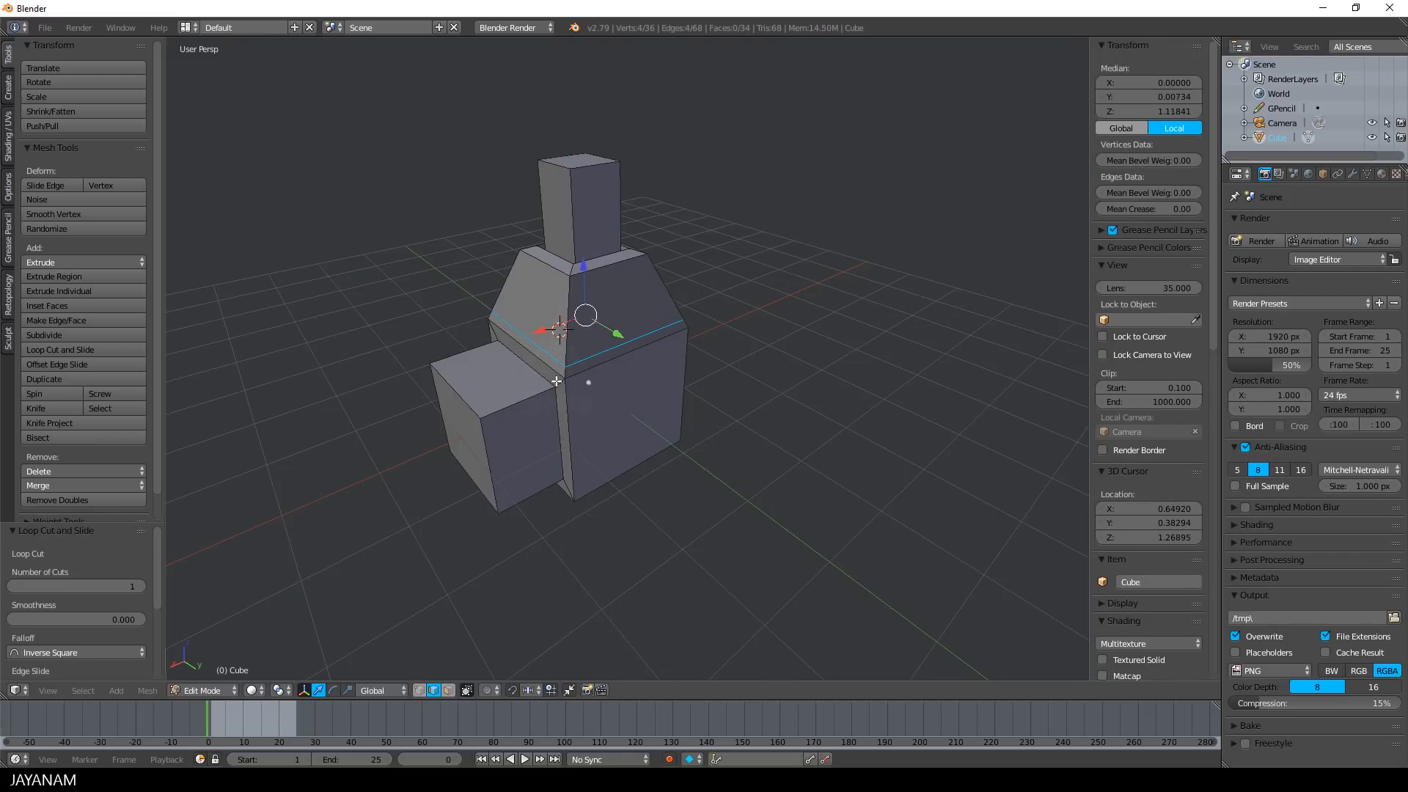
pyautogui.press('s')
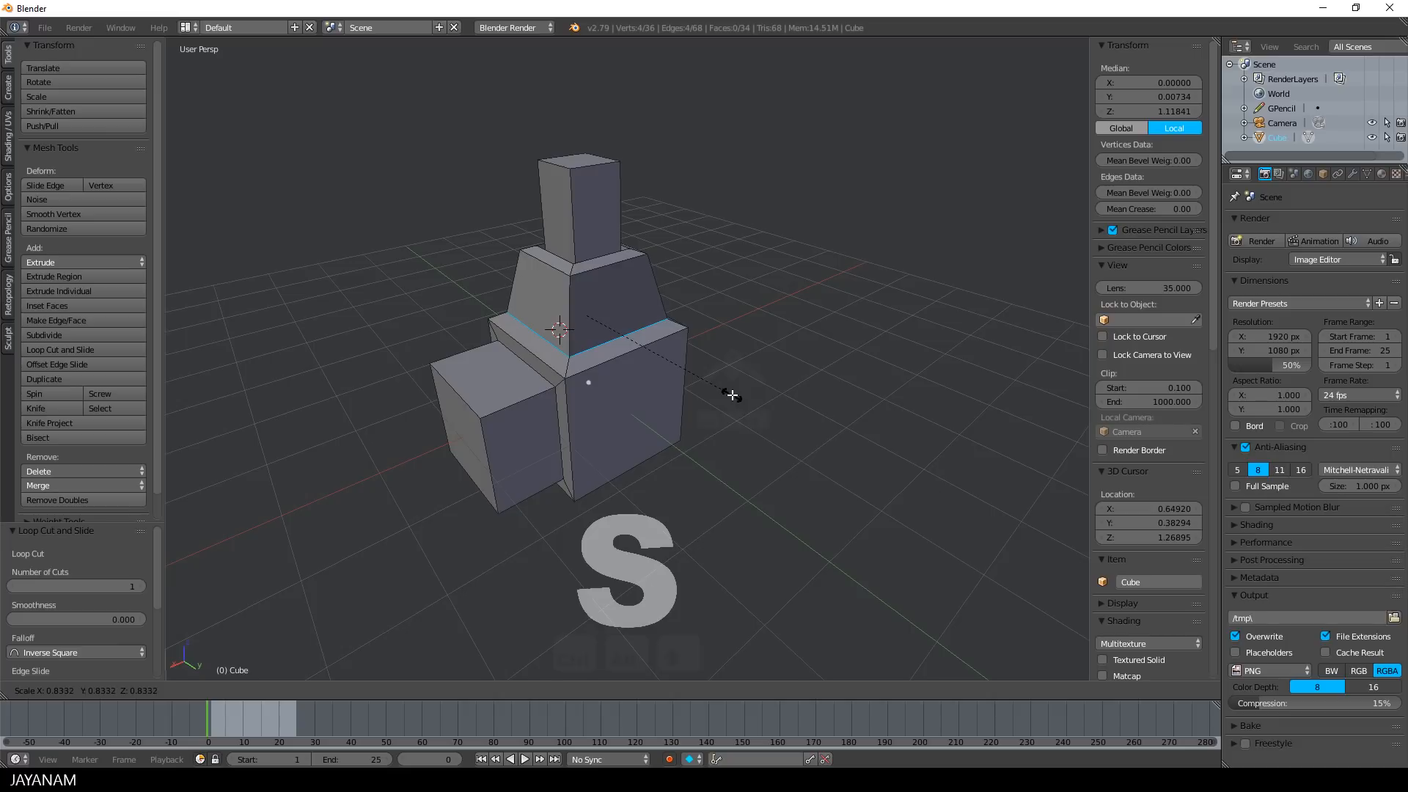
pyautogui.click(731, 392)
# Step: Add a second loop cut just above the previous one, slid to about 0.76, and scale it to about 0.91
pyautogui.hotkey('ctrl', 'r')
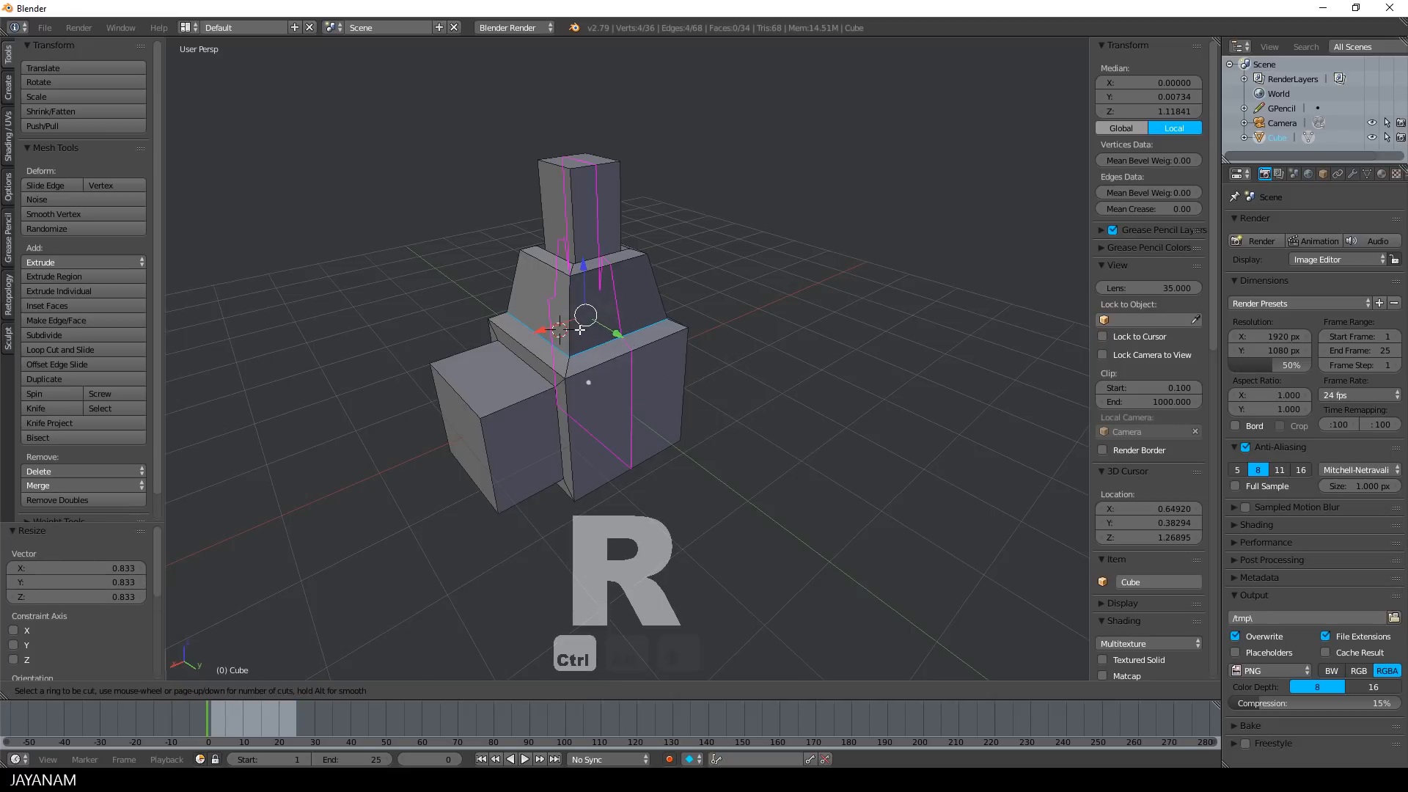
pyautogui.click(584, 323)
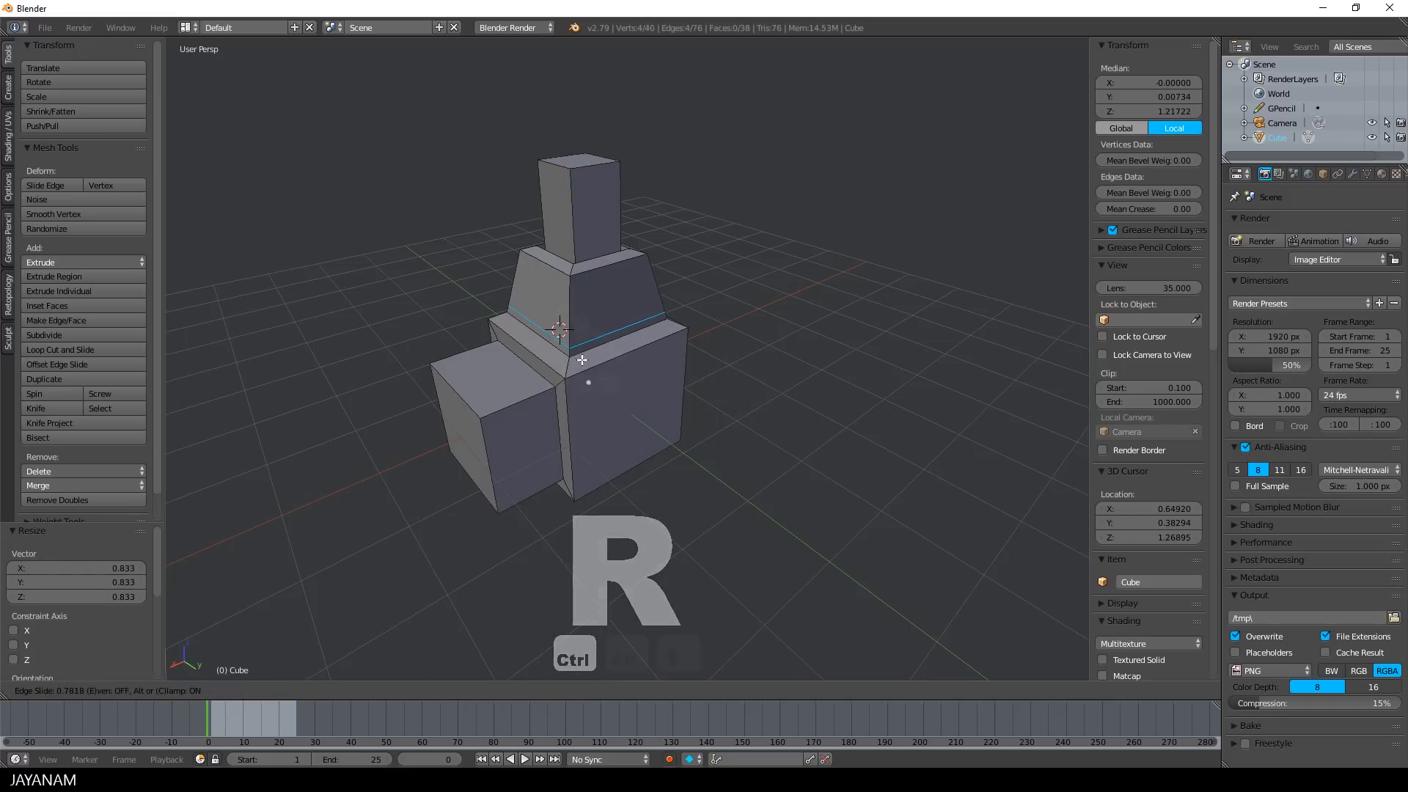
pyautogui.click(583, 358)
pyautogui.press('s')
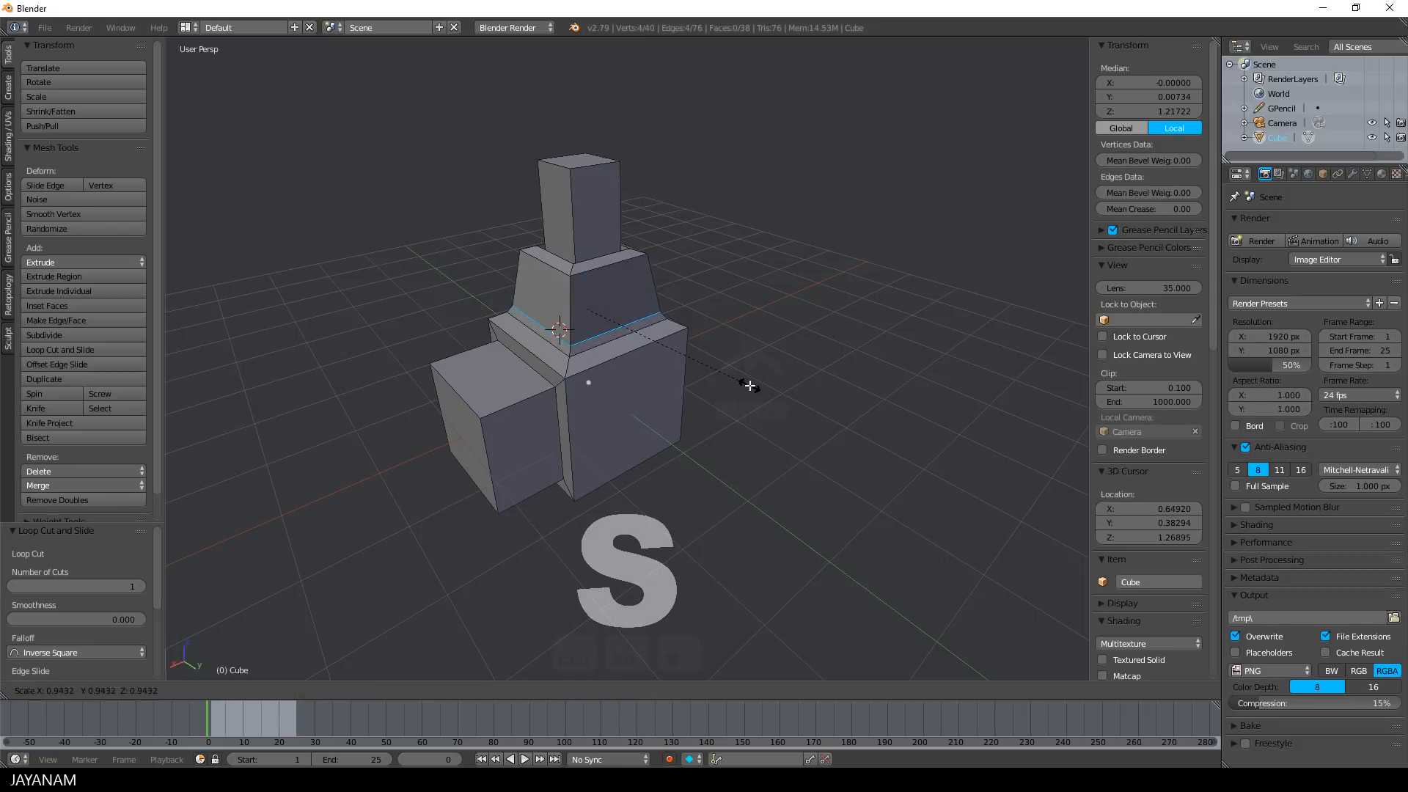
pyautogui.click(743, 384)
# Step: Add a loop cut around the neck, slide it close to the top, and scale it to about 0.84
pyautogui.moveTo(743, 384); pyautogui.dragTo(749, 433, button='middle')
pyautogui.hotkey('ctrl', 'r')
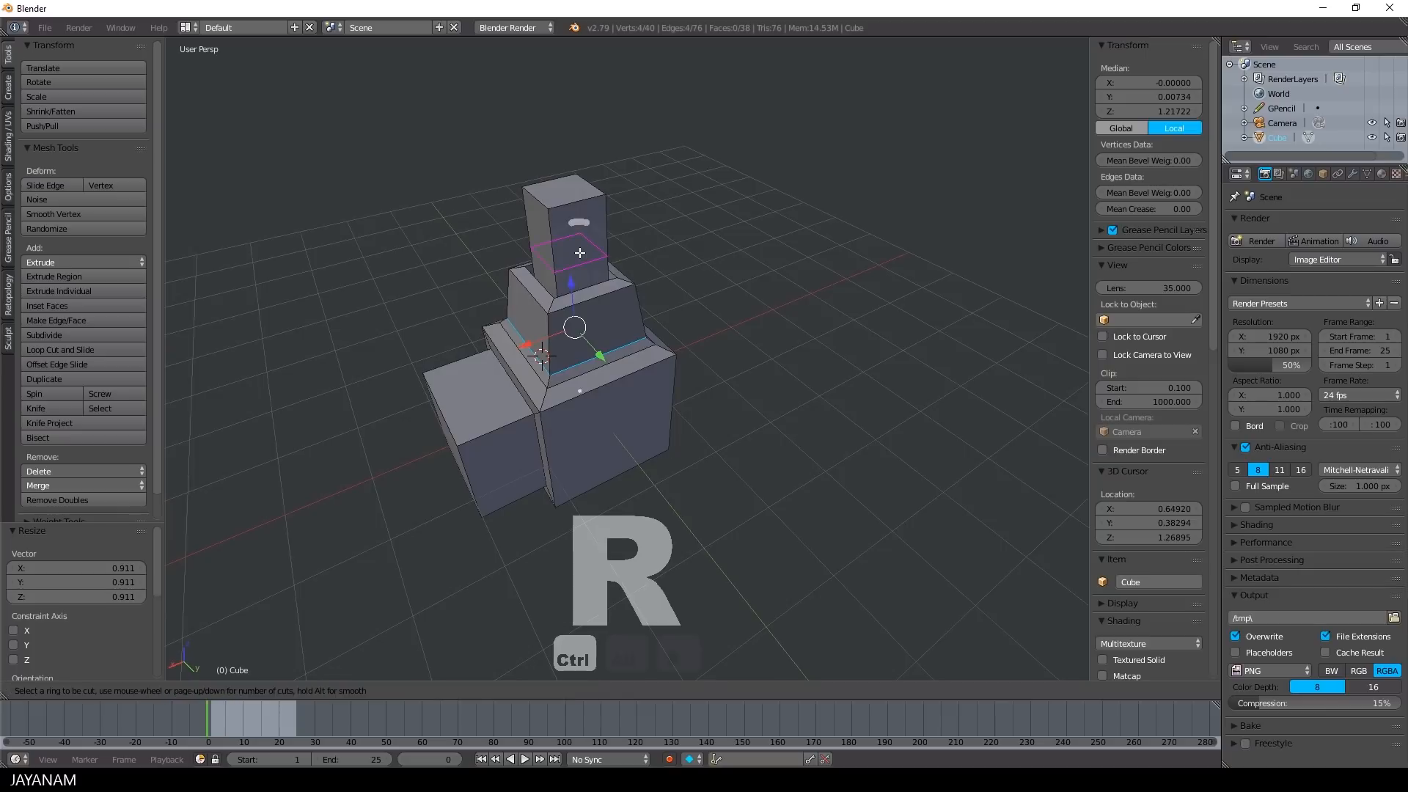
pyautogui.click(580, 251)
pyautogui.click(589, 210)
pyautogui.press('s')
pyautogui.click(729, 223)
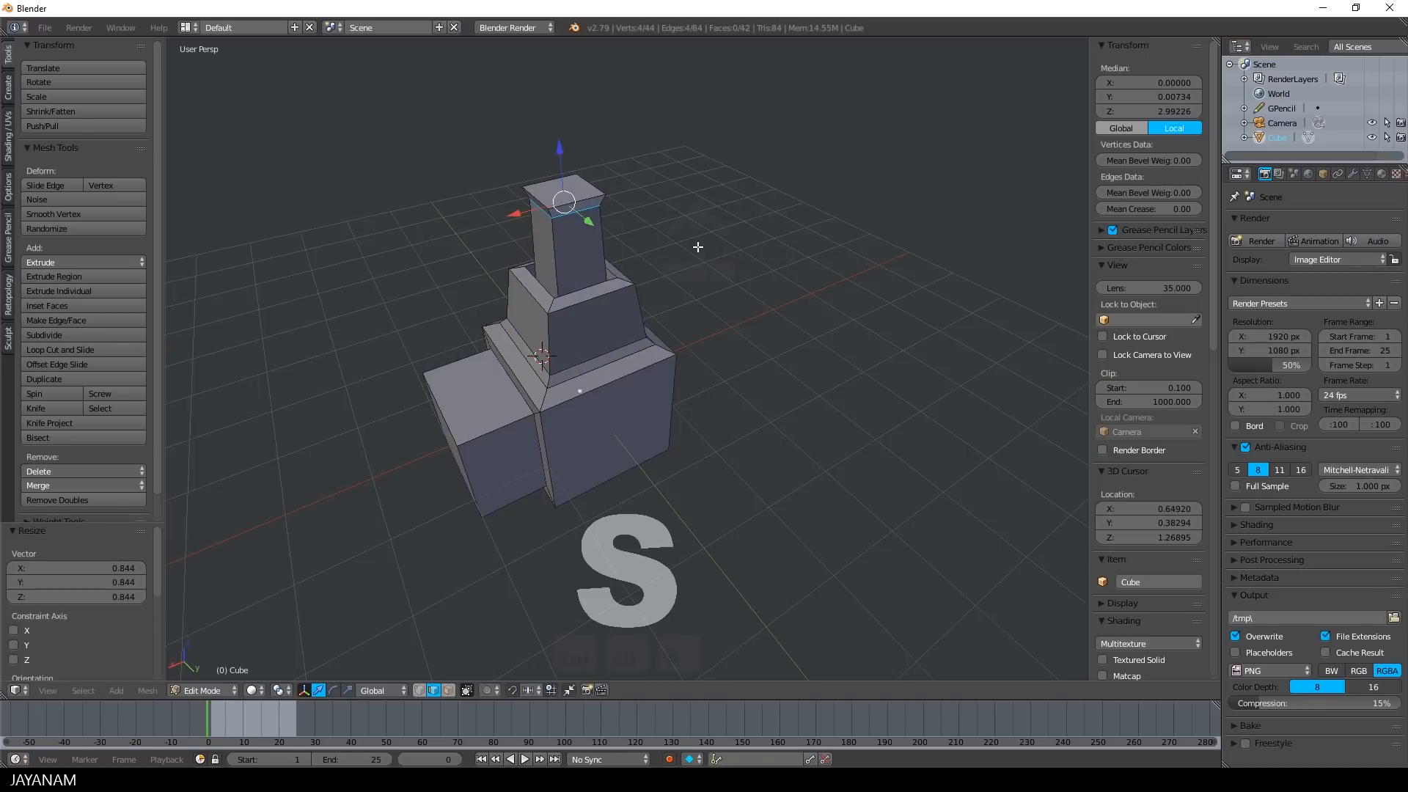
# Step: Add another loop cut around the neck below the previous one and scale the new loop
pyautogui.hotkey('ctrl', 'r')
pyautogui.click(582, 233)
pyautogui.click(587, 242)
pyautogui.press('s')
pyautogui.click(676, 258)
pyautogui.moveTo(675, 257); pyautogui.dragTo(729, 288, button='middle')
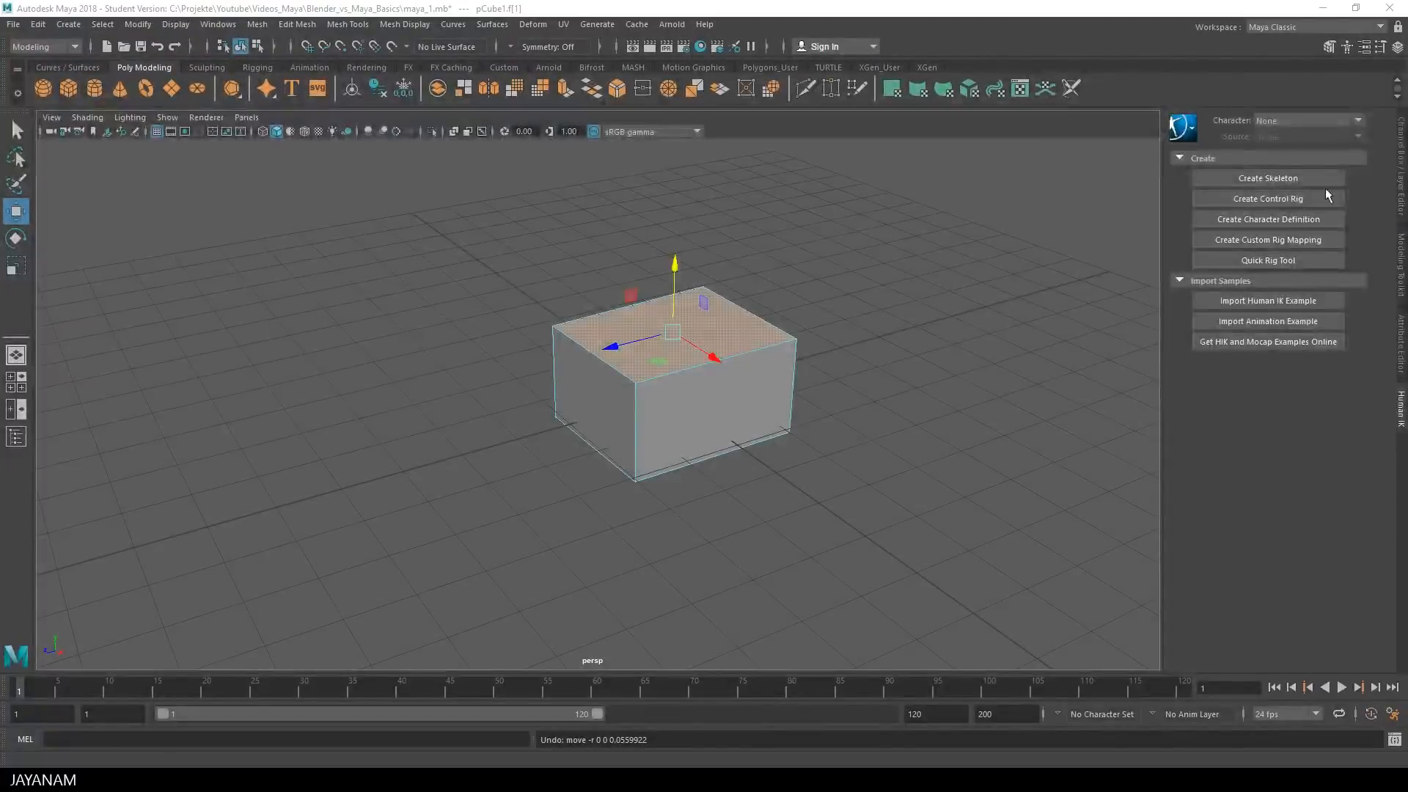
# Step: In Maya, extrude the box's top face to a Local Translate Z of about 1.11 and scale it down uniformly
pyautogui.scroll(-1, 763, 404)
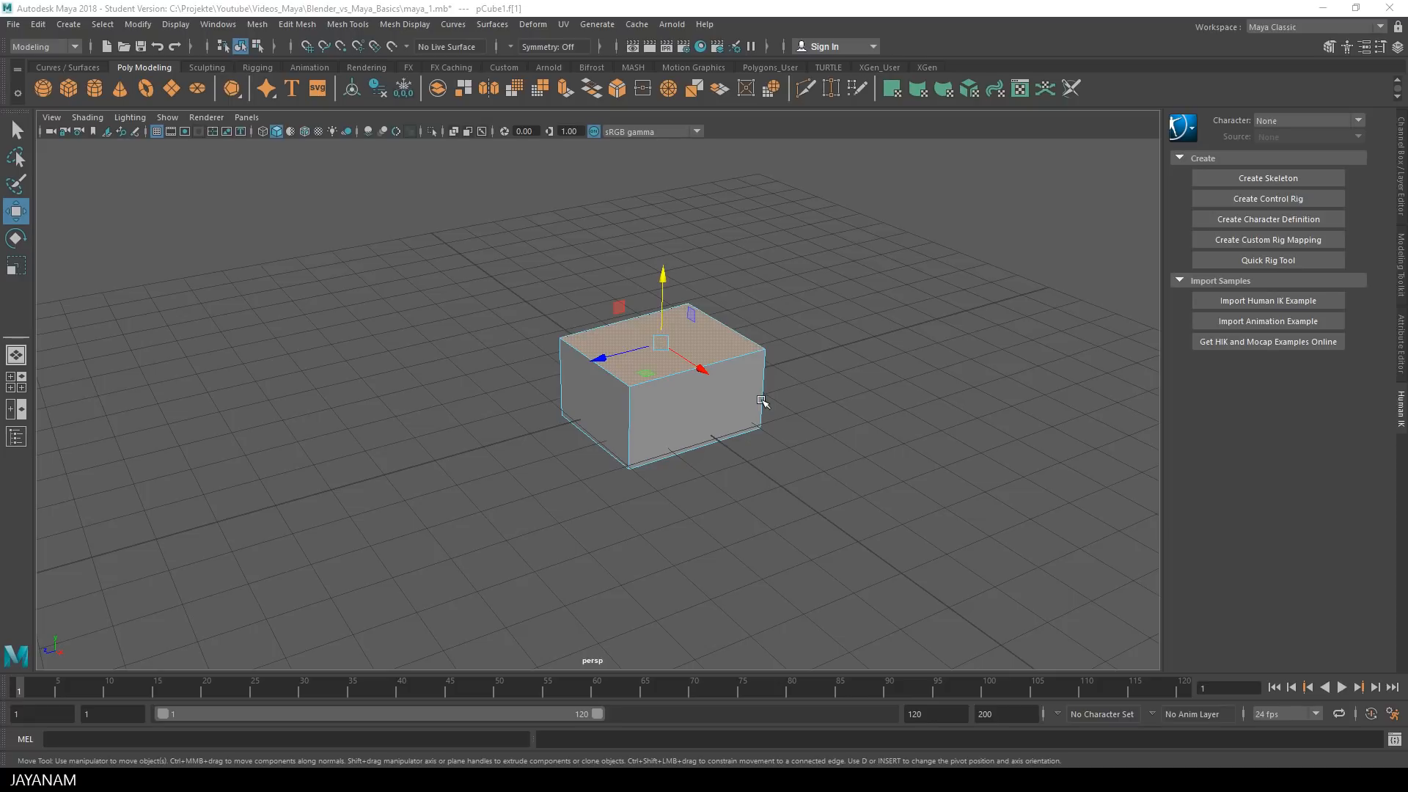
pyautogui.click(565, 90)
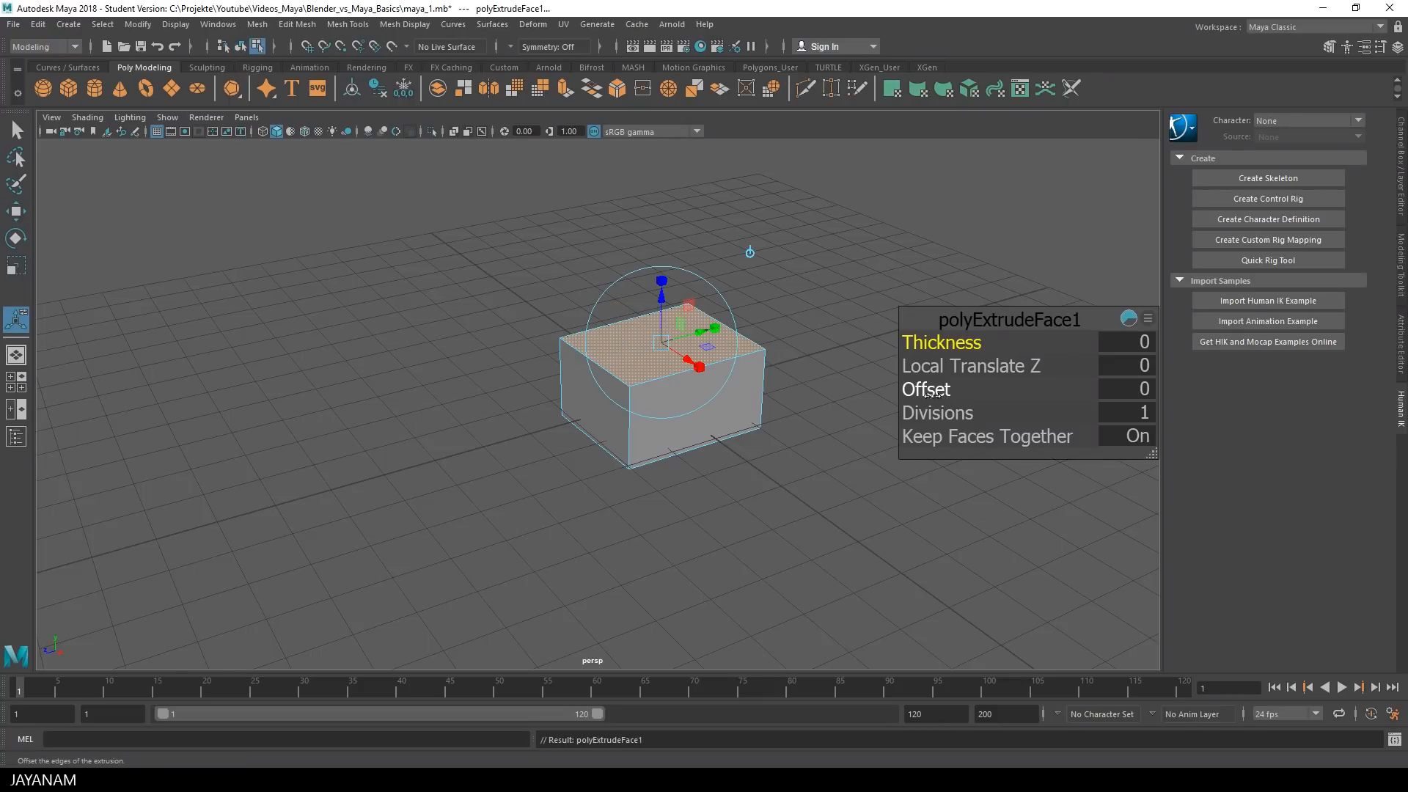
pyautogui.moveTo(661, 282); pyautogui.dragTo(661, 239)
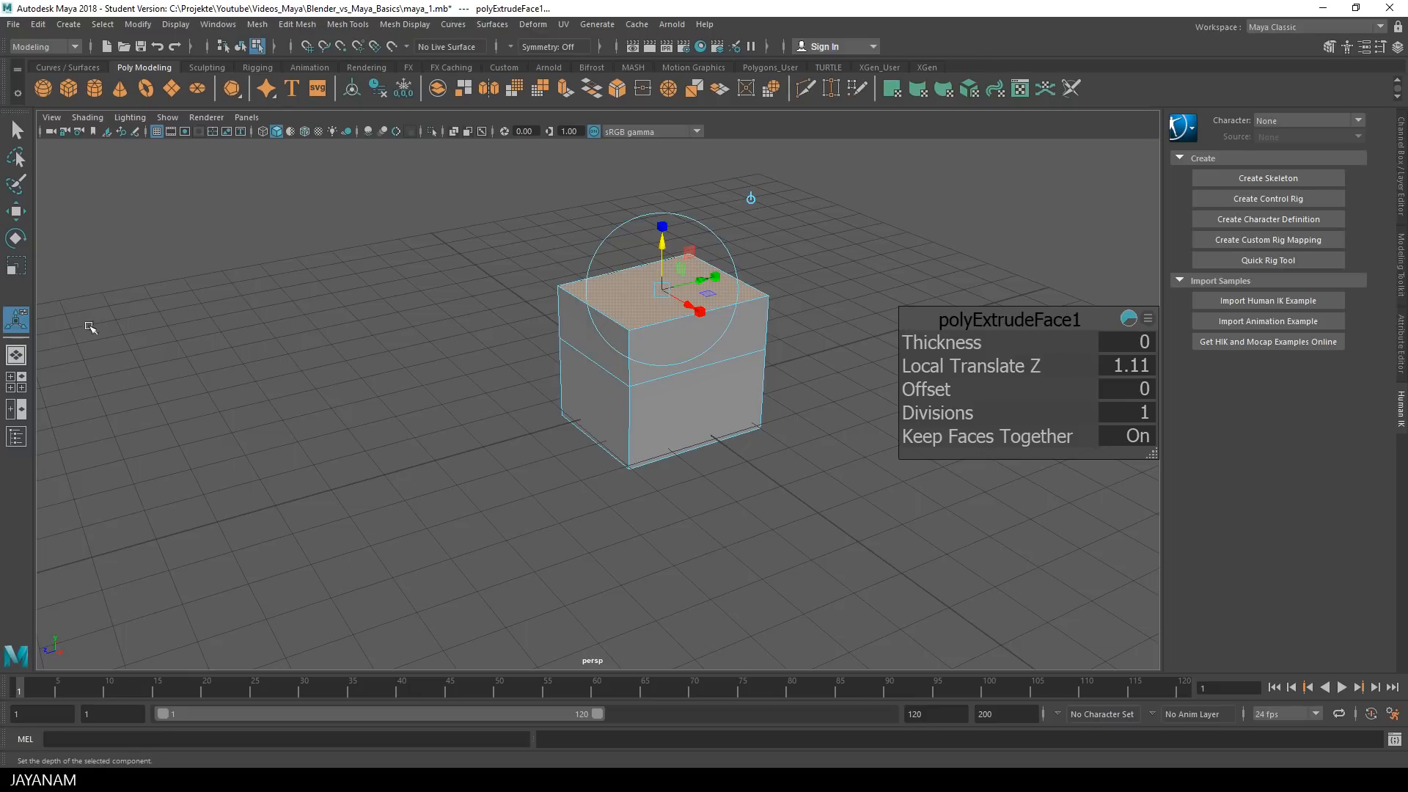
pyautogui.click(16, 266)
pyautogui.moveTo(663, 292); pyautogui.dragTo(635, 304)
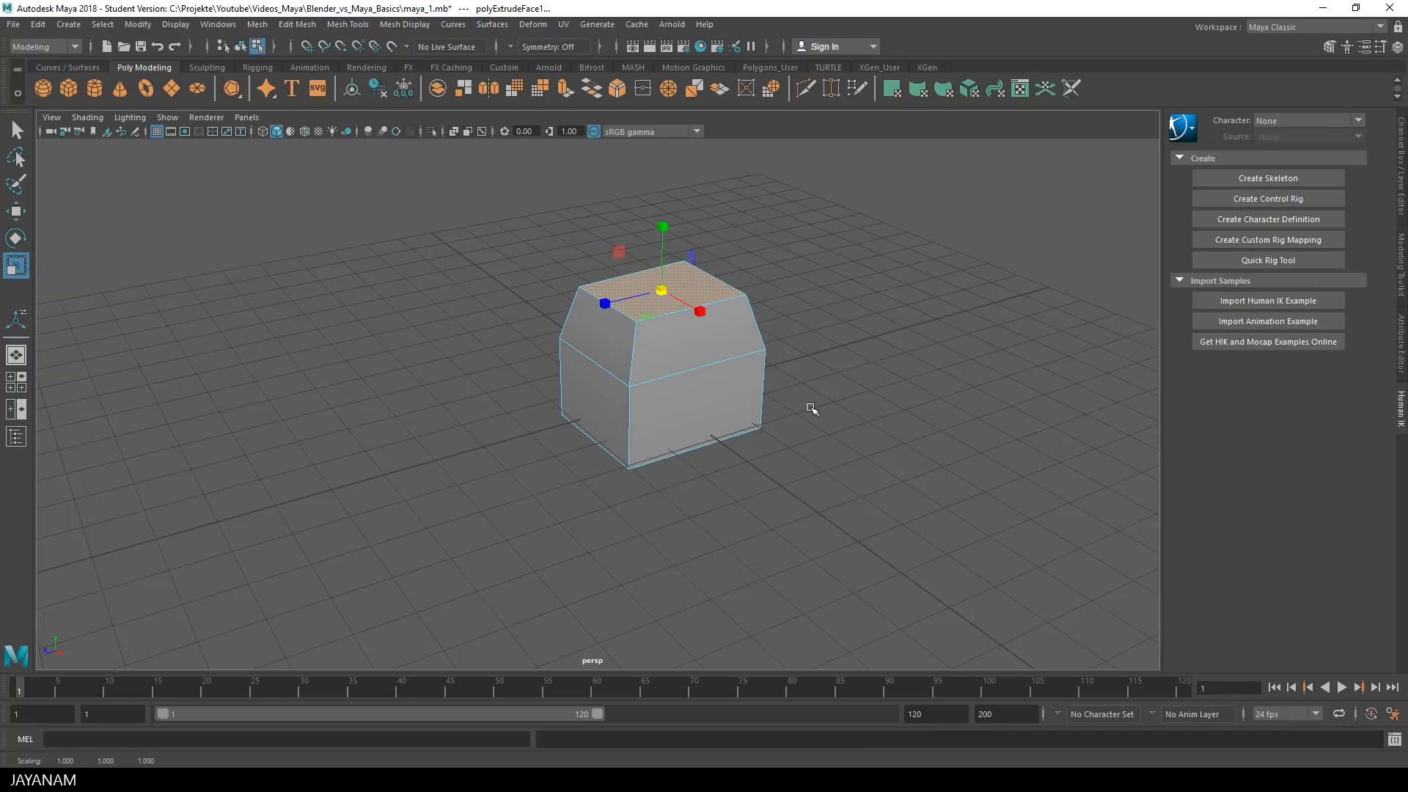
# Step: Extrude the scaled top face again to a Local Translate Z of about 0.934
pyautogui.click(567, 93)
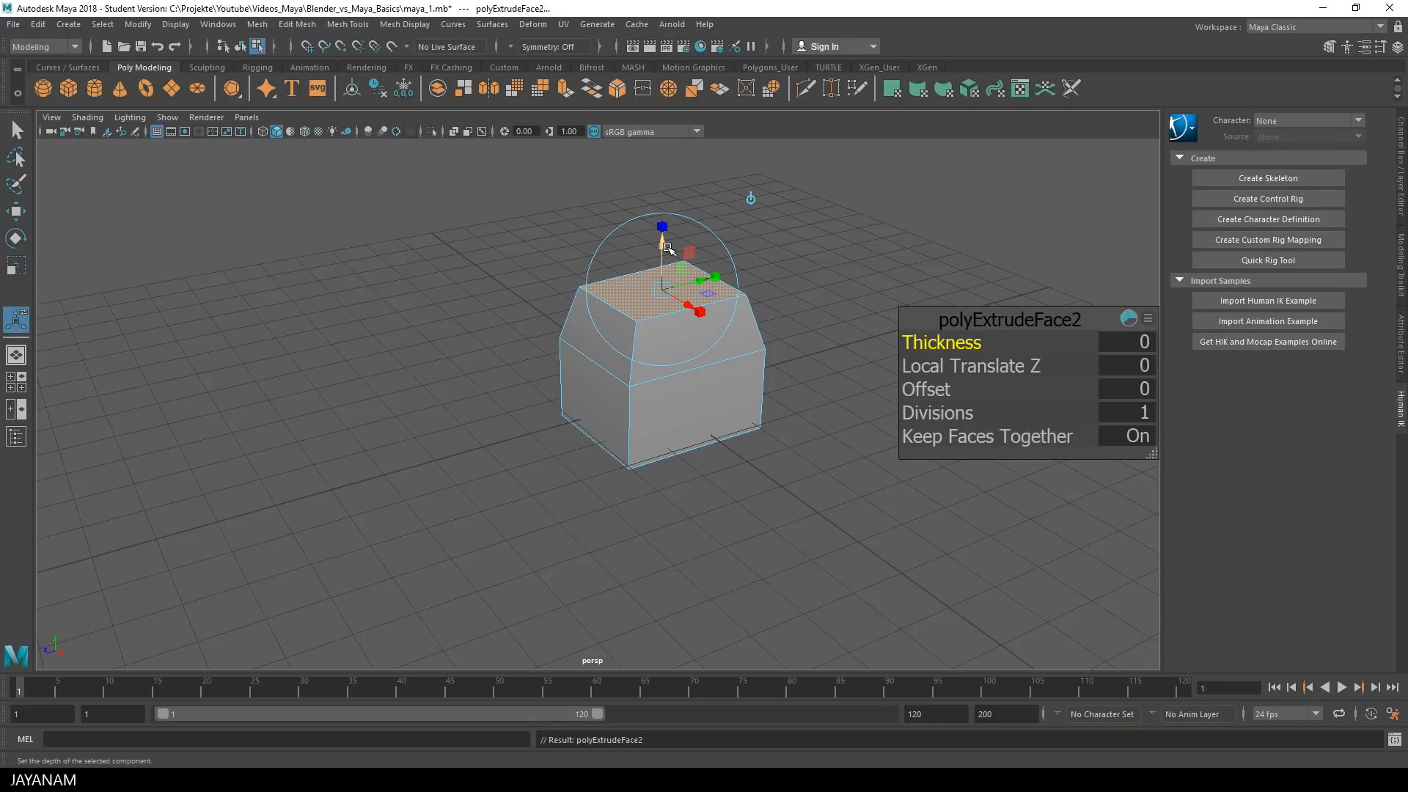
pyautogui.moveTo(666, 244); pyautogui.dragTo(663, 193)
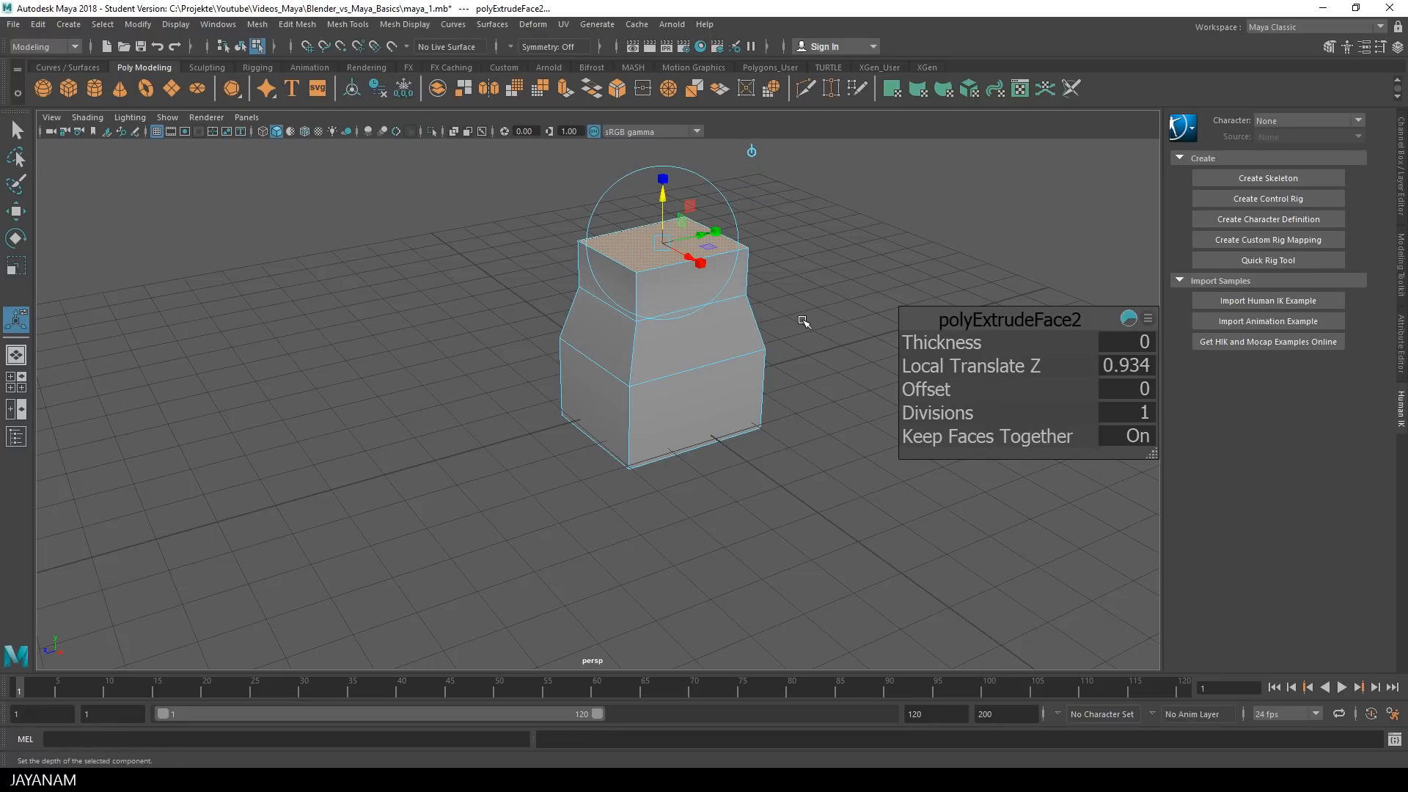
pyautogui.keyDown('alt'); pyautogui.moveTo(770, 389); pyautogui.dragTo(805, 389); pyautogui.keyUp('alt')
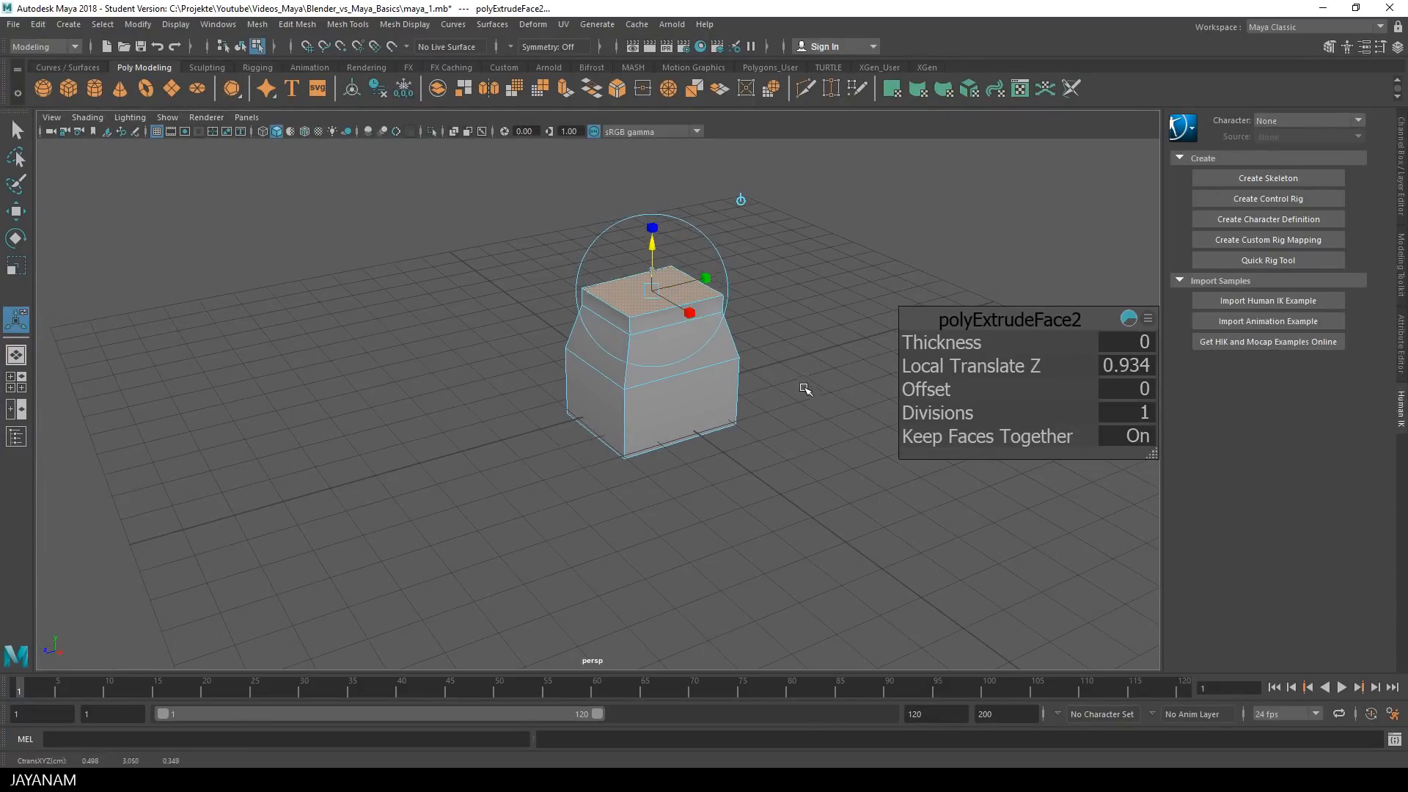
# Step: Pull the extruded top face further upward to increase the height of its extrusion
pyautogui.moveTo(805, 389)
pyautogui.mouseDown(button='middle')
pyautogui.moveTo(805, 374)
pyautogui.moveTo(783, 458)
pyautogui.moveTo(811, 396)
pyautogui.mouseUp(button='middle')
pyautogui.scroll(3, 783, 458)
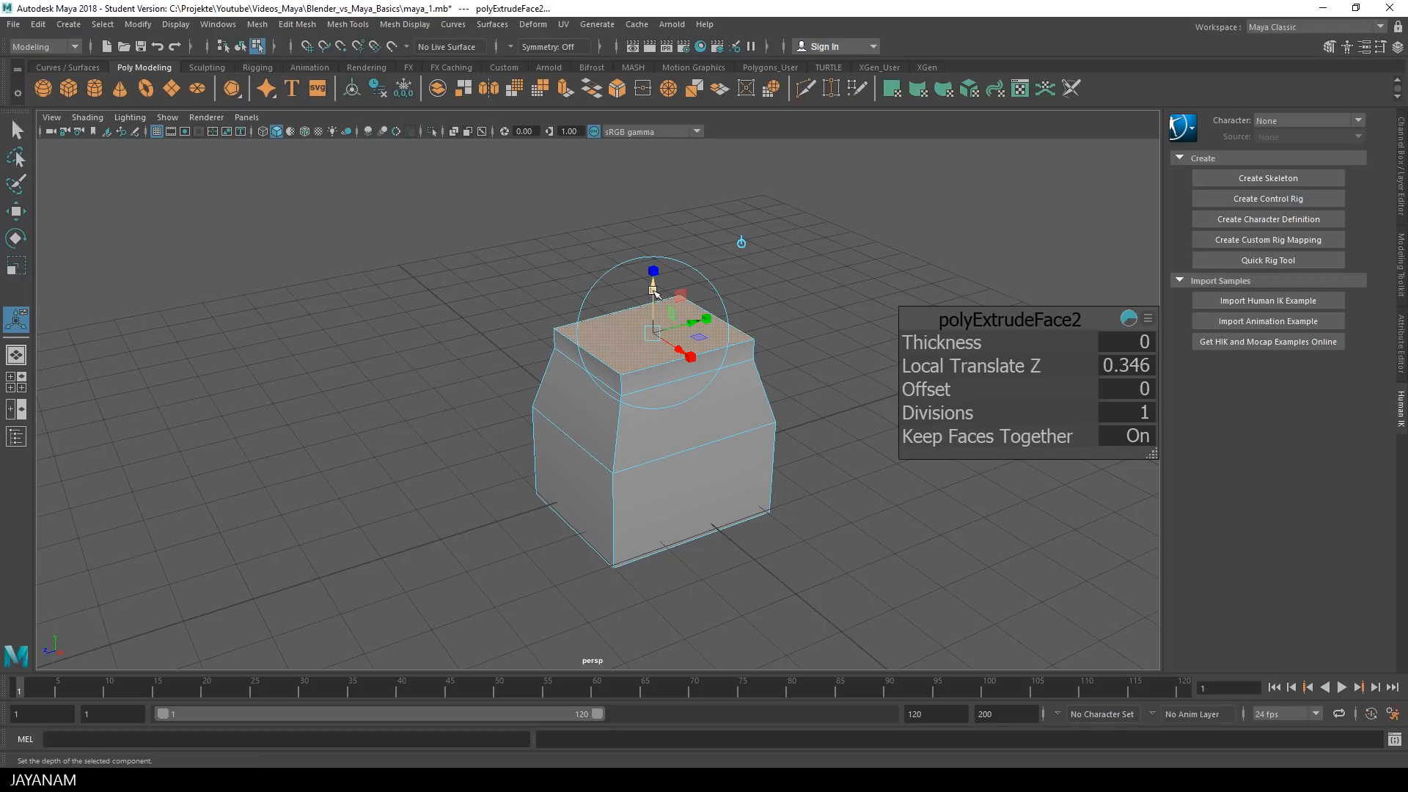
pyautogui.moveTo(652, 294); pyautogui.dragTo(651, 262)
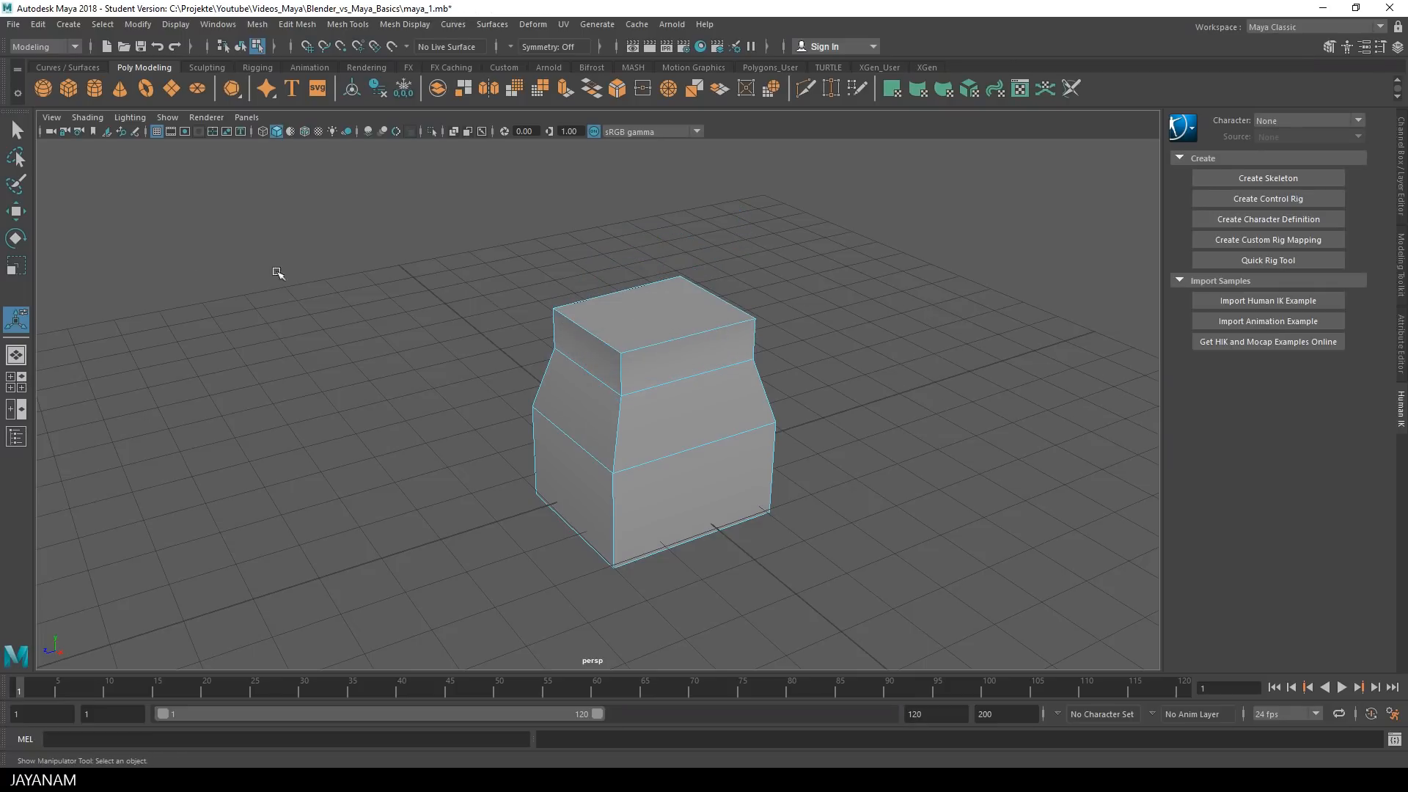
# Step: Select the top face and inset it by extruding and scaling it down uniformly
pyautogui.click(17, 215)
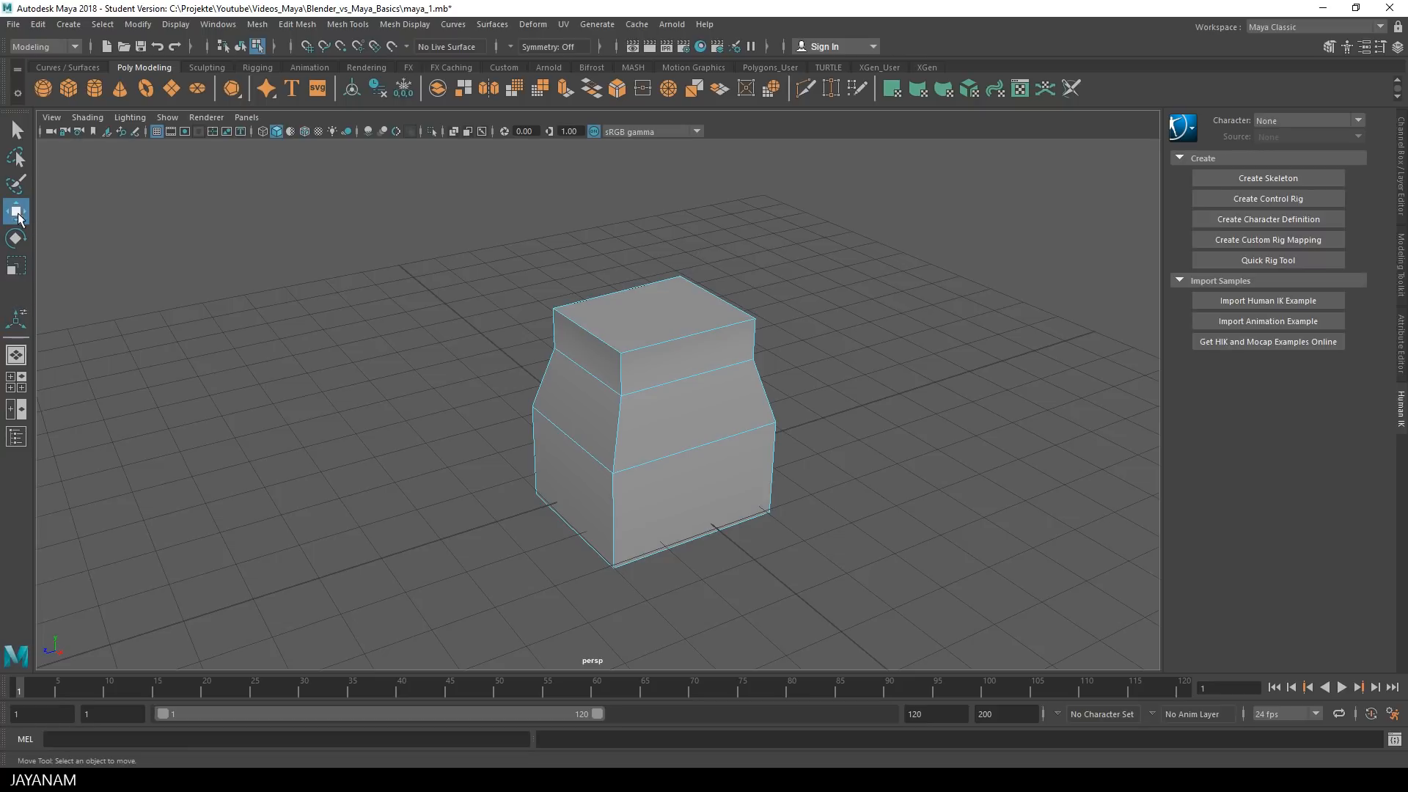
pyautogui.click(655, 315)
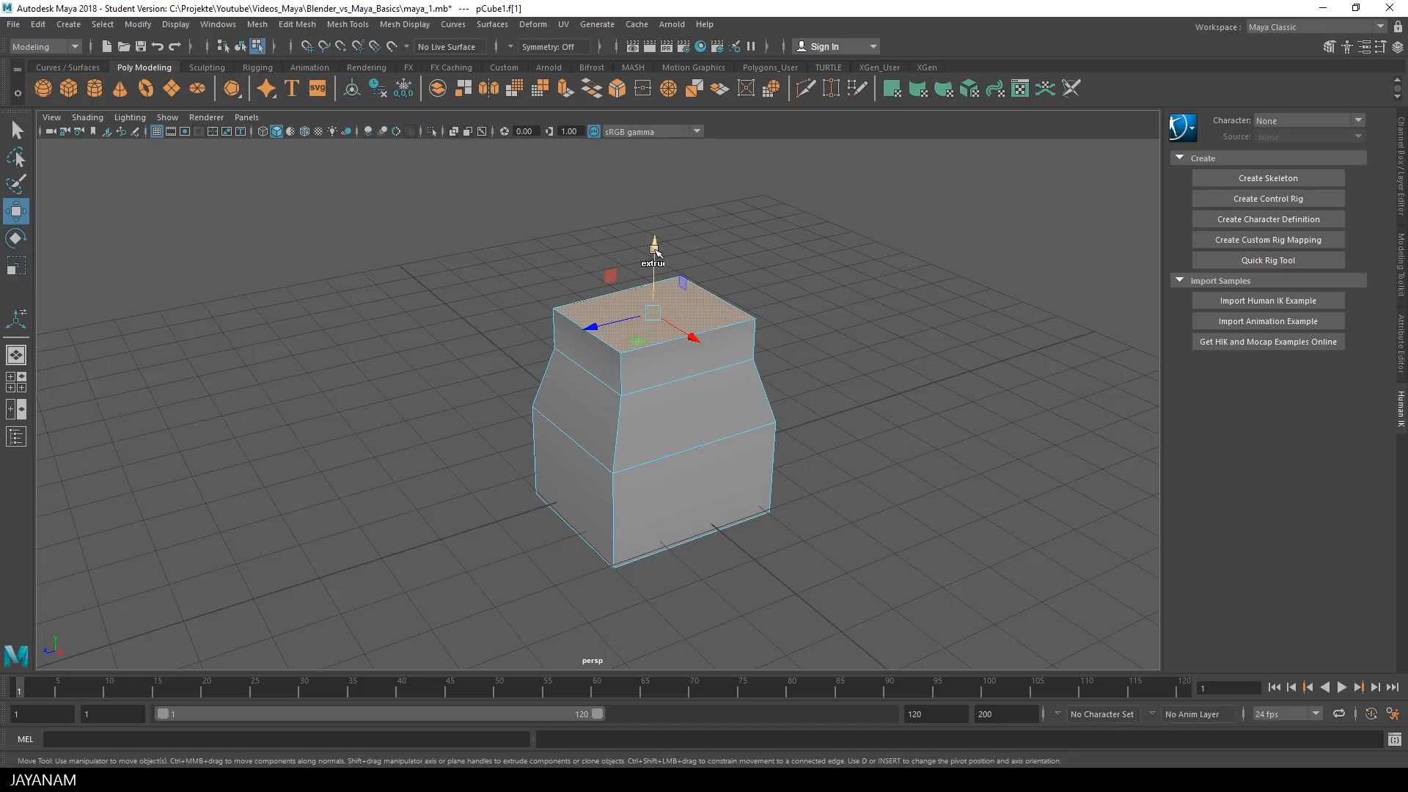
pyautogui.click(21, 266)
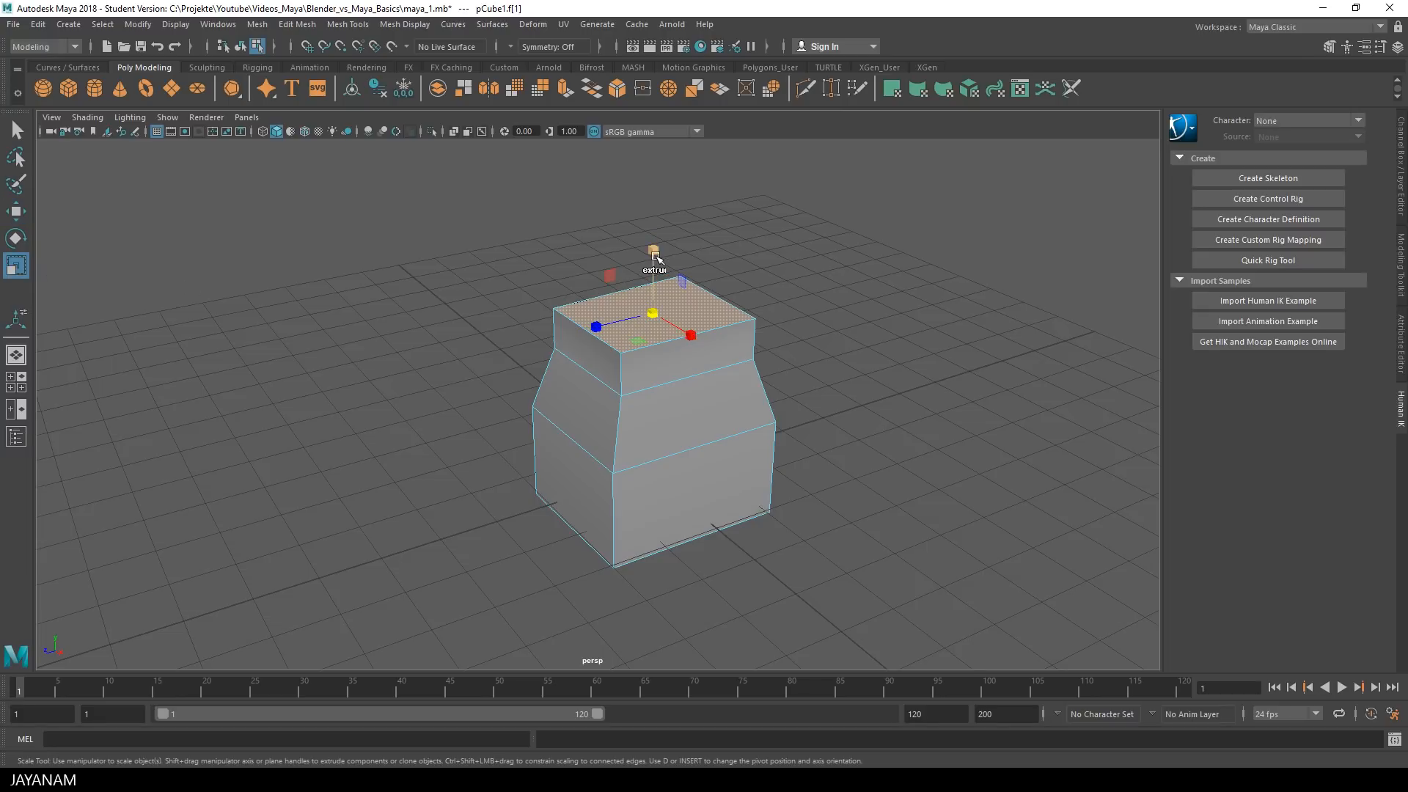
pyautogui.moveTo(651, 254); pyautogui.dragTo(651, 261)
pyautogui.hotkey('ctrl', 'e')
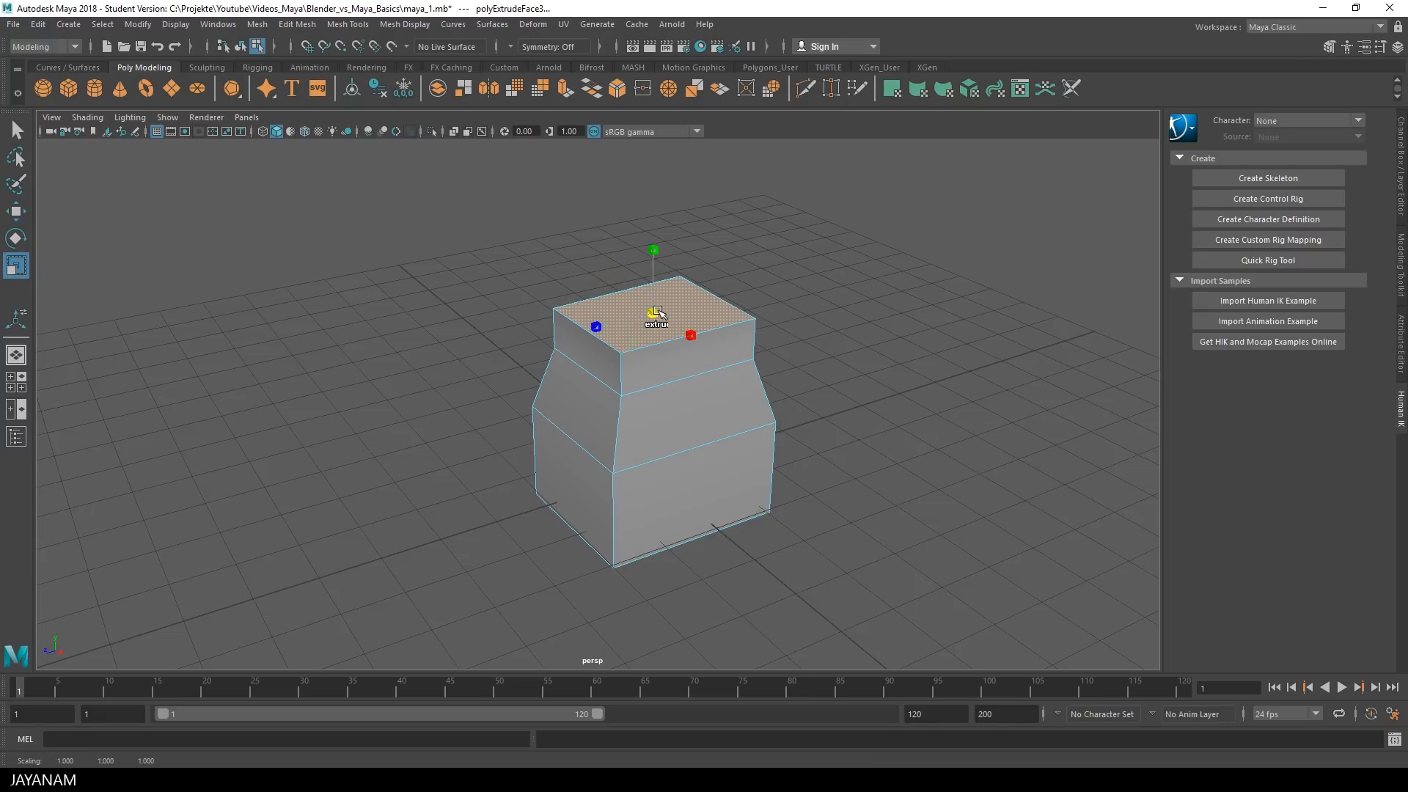
pyautogui.moveTo(652, 314); pyautogui.dragTo(631, 319)
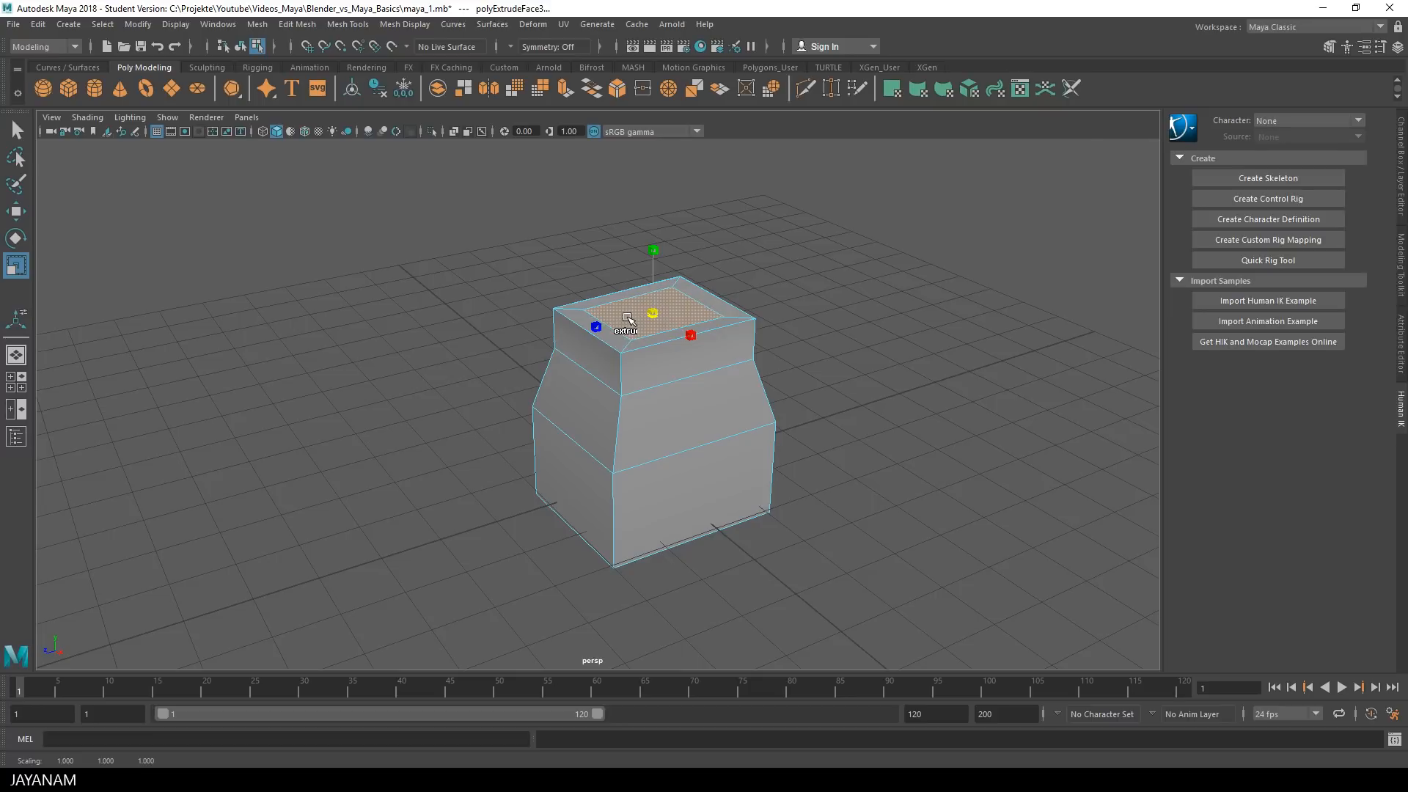
# Step: Extrude the inset top face upward to form a narrower block on top
pyautogui.hotkey('ctrl', 'e')
pyautogui.press('w')
pyautogui.moveTo(657, 246); pyautogui.dragTo(657, 183)
# Step: Inset the lower side face with a scaled extrusion and extrude it outward into a long block
pyautogui.click(591, 488)
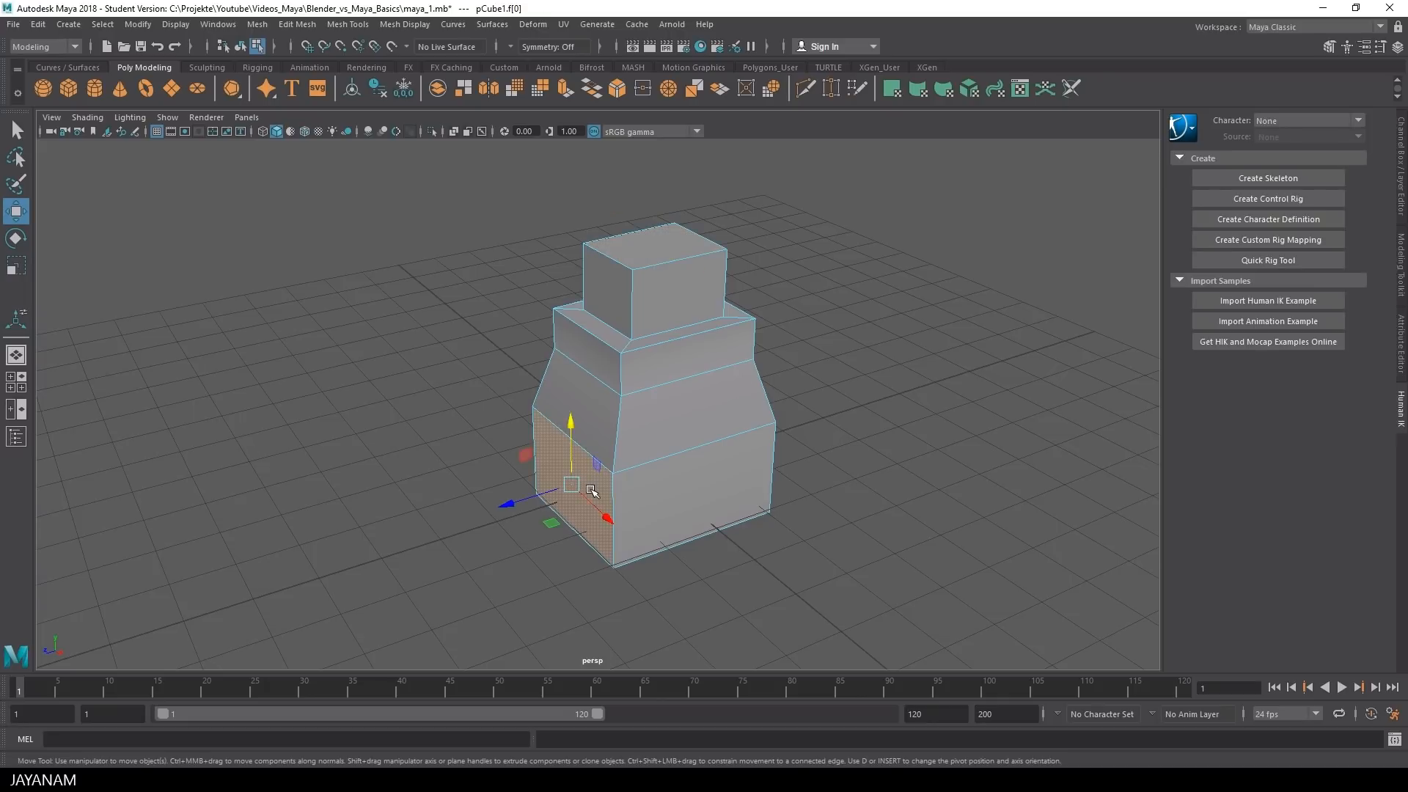
pyautogui.press('r')
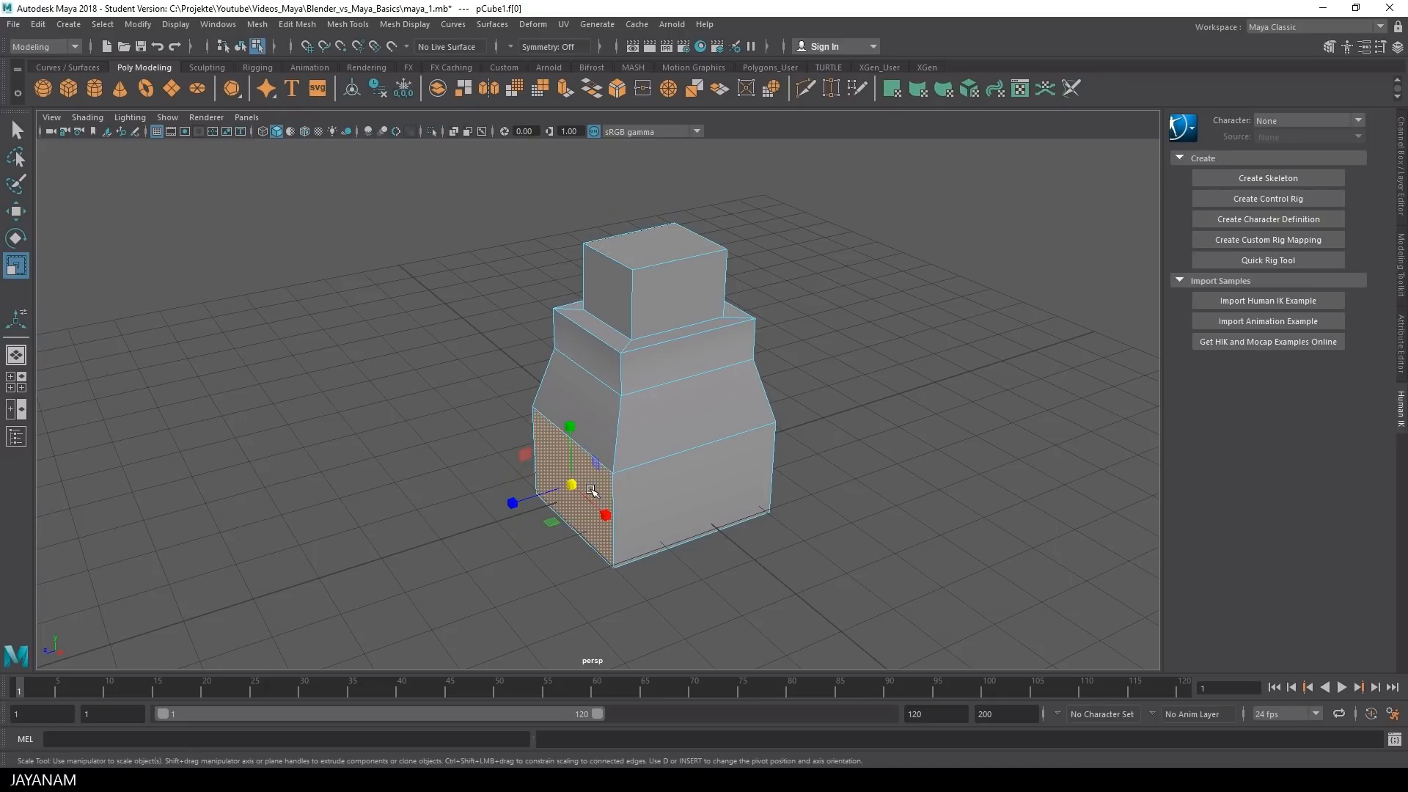
pyautogui.keyDown('shift'); pyautogui.moveTo(572, 486); pyautogui.dragTo(407, 538); pyautogui.keyUp('shift')
pyautogui.press('w')
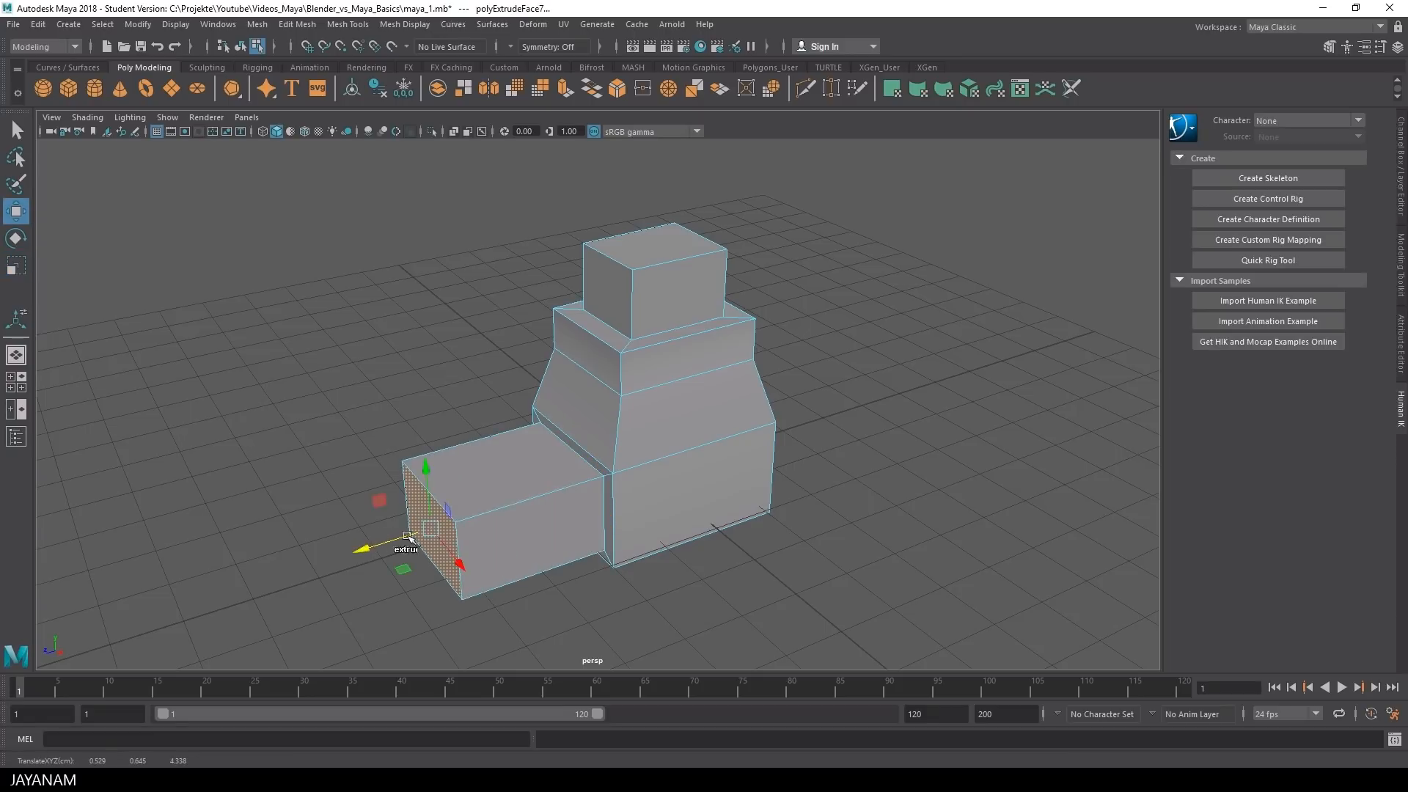
# Step: Inset the upper block's top face with a scaled extrusion and extrude it downward to hollow the block
pyautogui.scroll(-1, 729, 495)
pyautogui.click(647, 273)
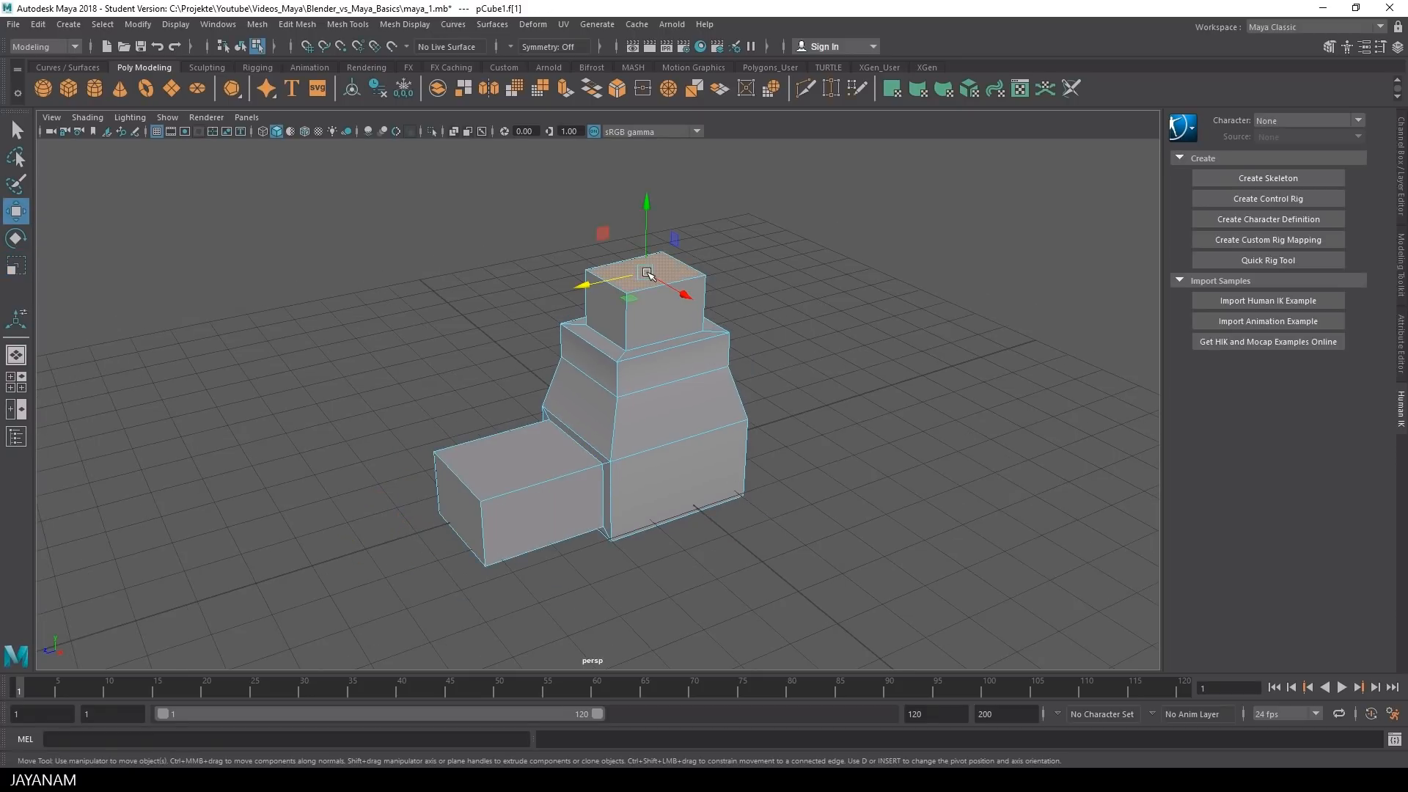
pyautogui.press('e')
pyautogui.press('r')
pyautogui.keyDown('shift'); pyautogui.moveTo(645, 274); pyautogui.dragTo(639, 279); pyautogui.keyUp('shift')
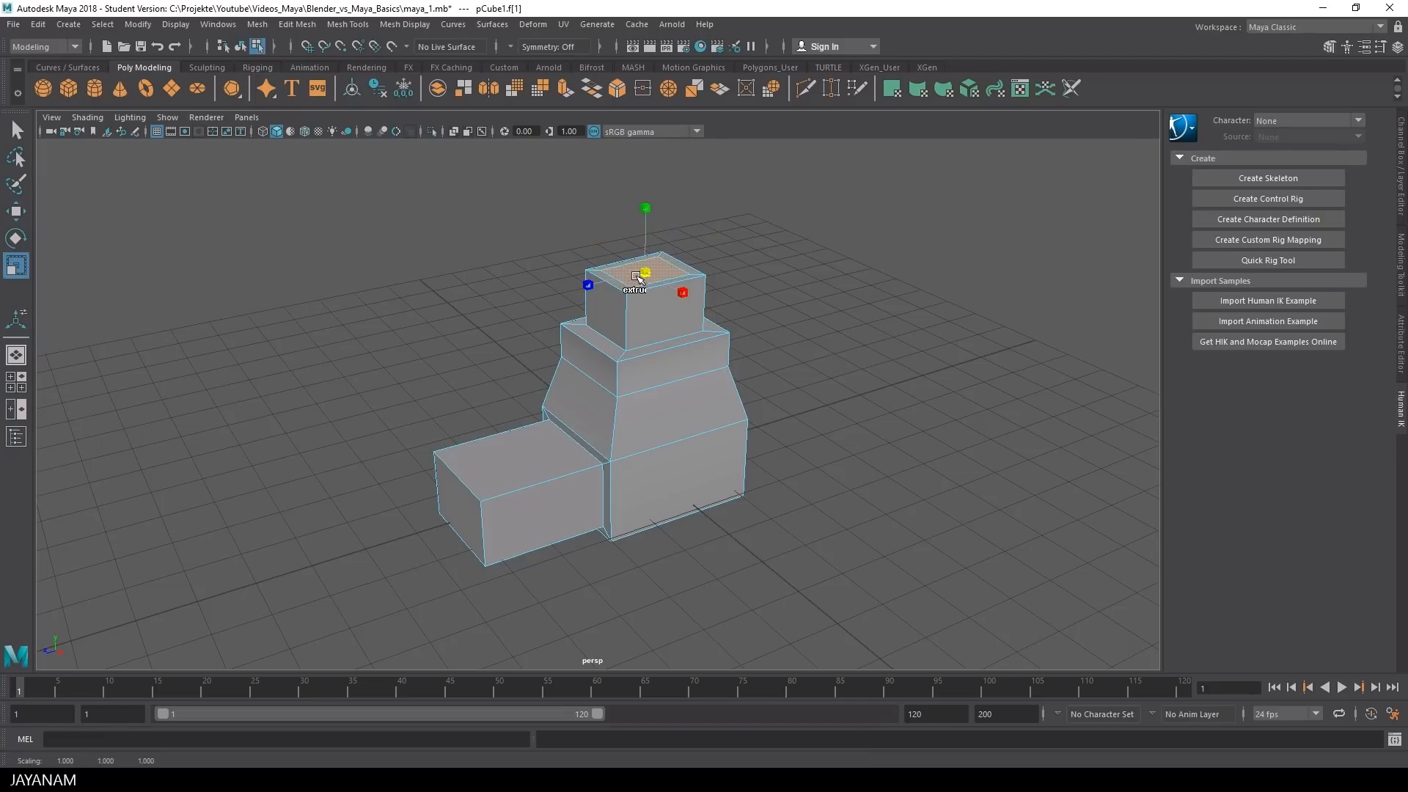
pyautogui.press('w')
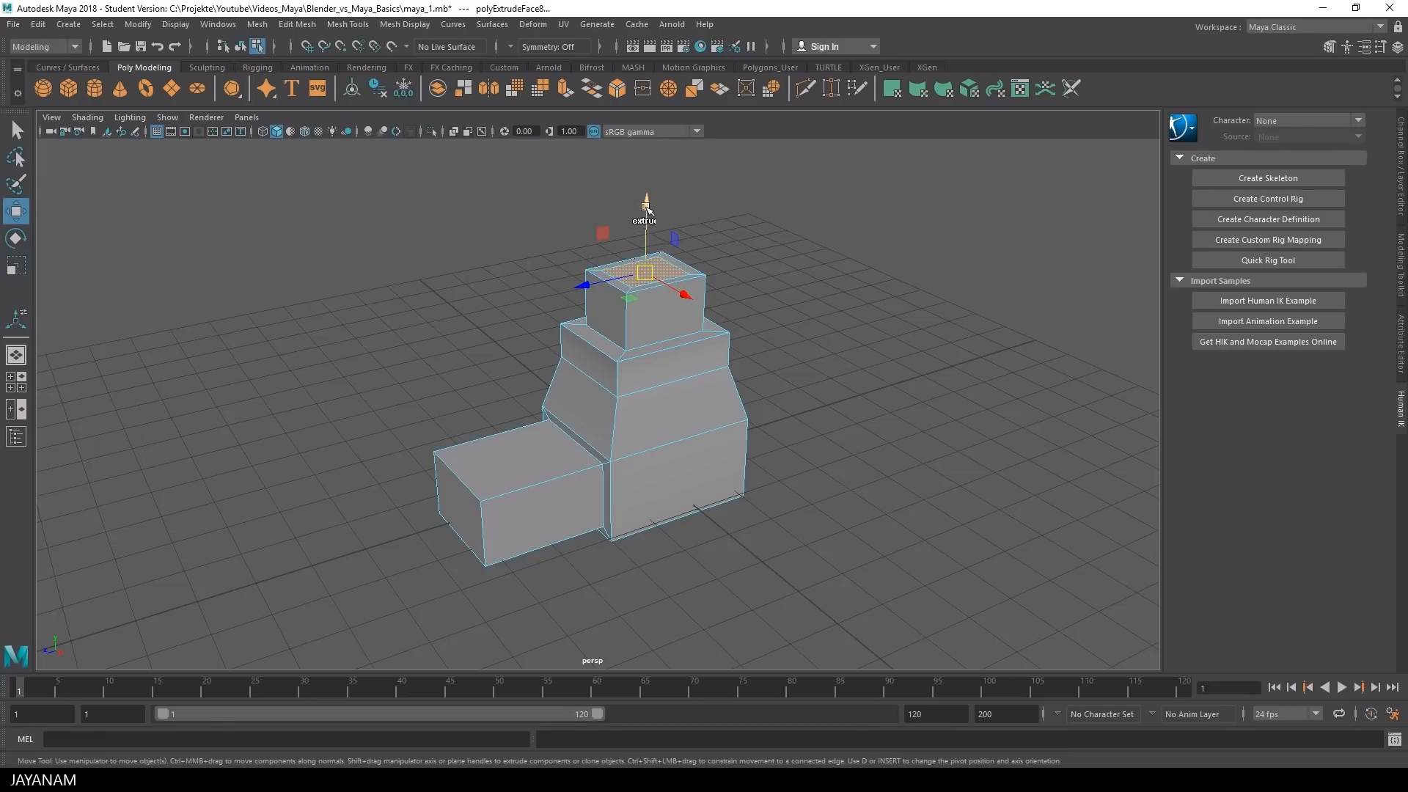
pyautogui.keyDown('shift'); pyautogui.moveTo(646, 210); pyautogui.dragTo(855, 383); pyautogui.keyUp('shift')
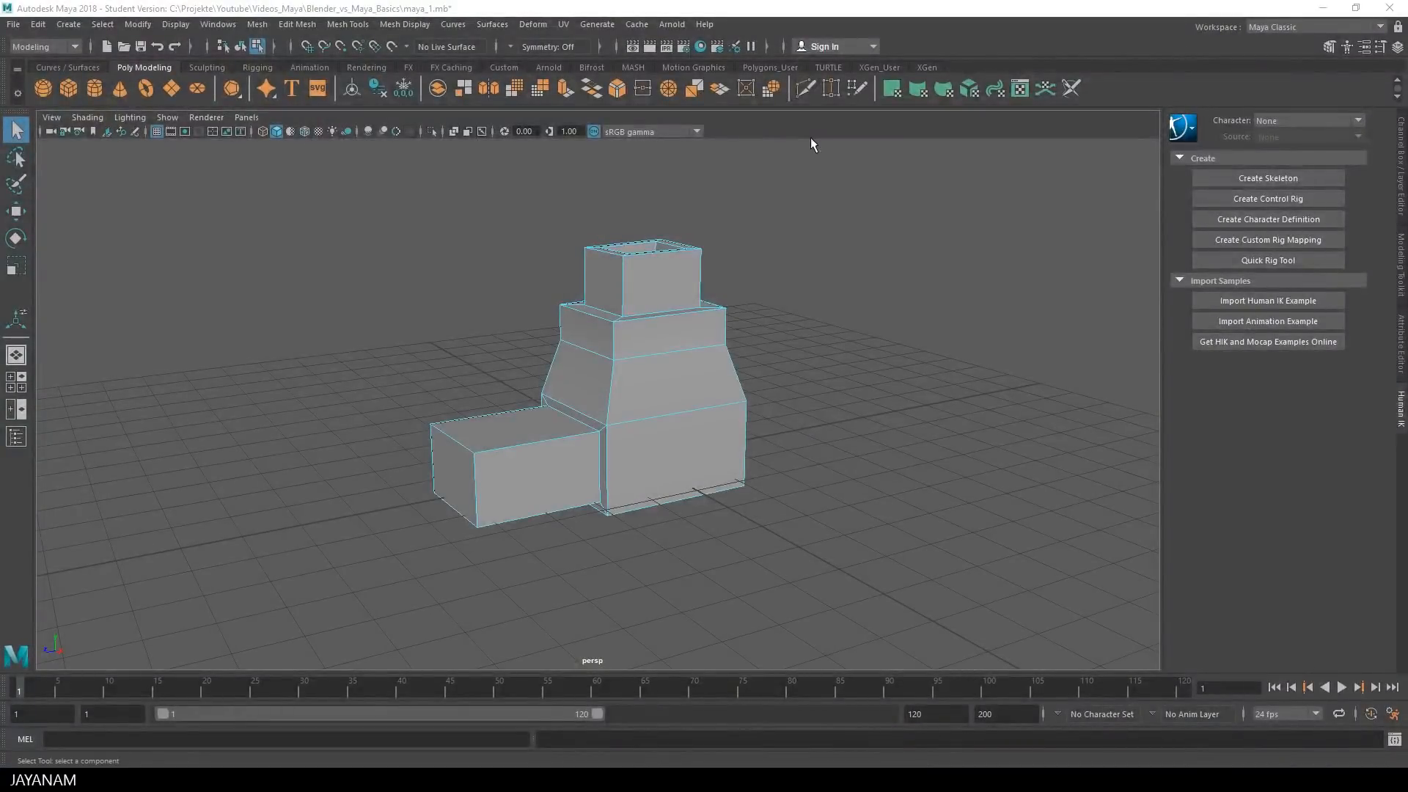
# Step: Insert edge loops around the tapered middle section, near its upper and lower borders
pyautogui.click(350, 25)
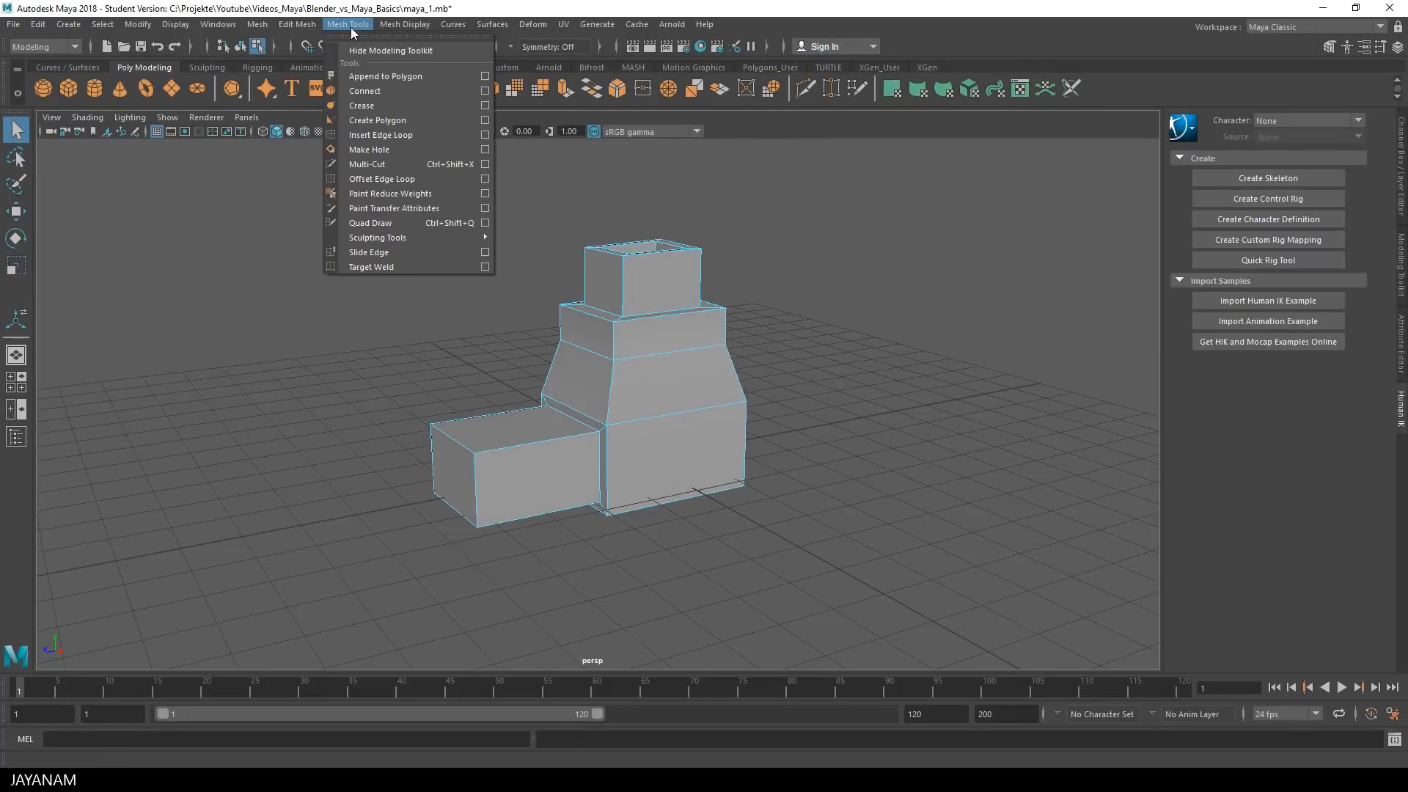
pyautogui.click(398, 133)
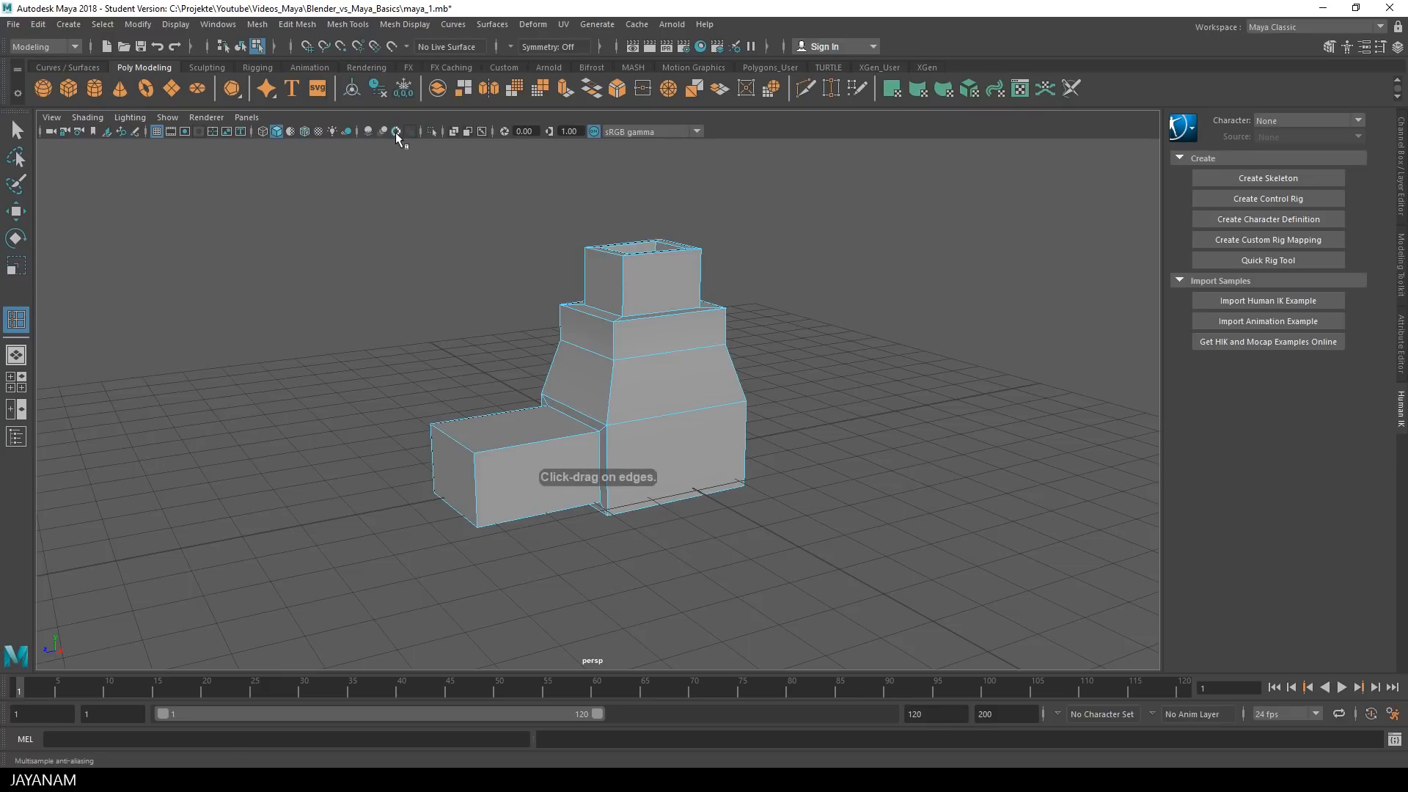
pyautogui.moveTo(613, 394)
pyautogui.mouseDown()
pyautogui.moveTo(622, 376)
pyautogui.moveTo(616, 420)
pyautogui.mouseUp()
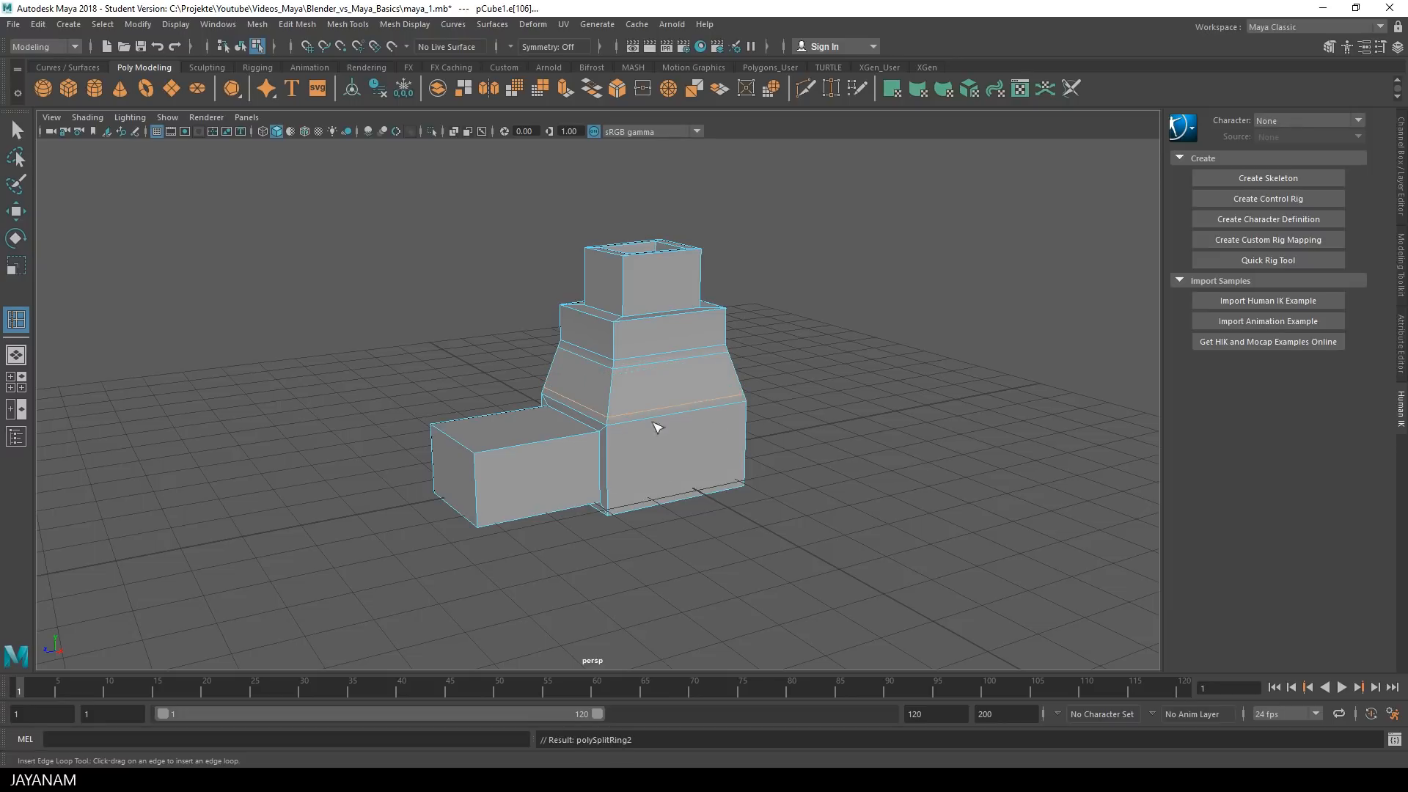
# Step: Insert an edge loop around the hollow upper block near its rim and scale the loop down uniformly
pyautogui.moveTo(628, 286)
pyautogui.mouseDown()
pyautogui.moveTo(644, 301)
pyautogui.moveTo(644, 269)
pyautogui.mouseUp()
pyautogui.press('w')
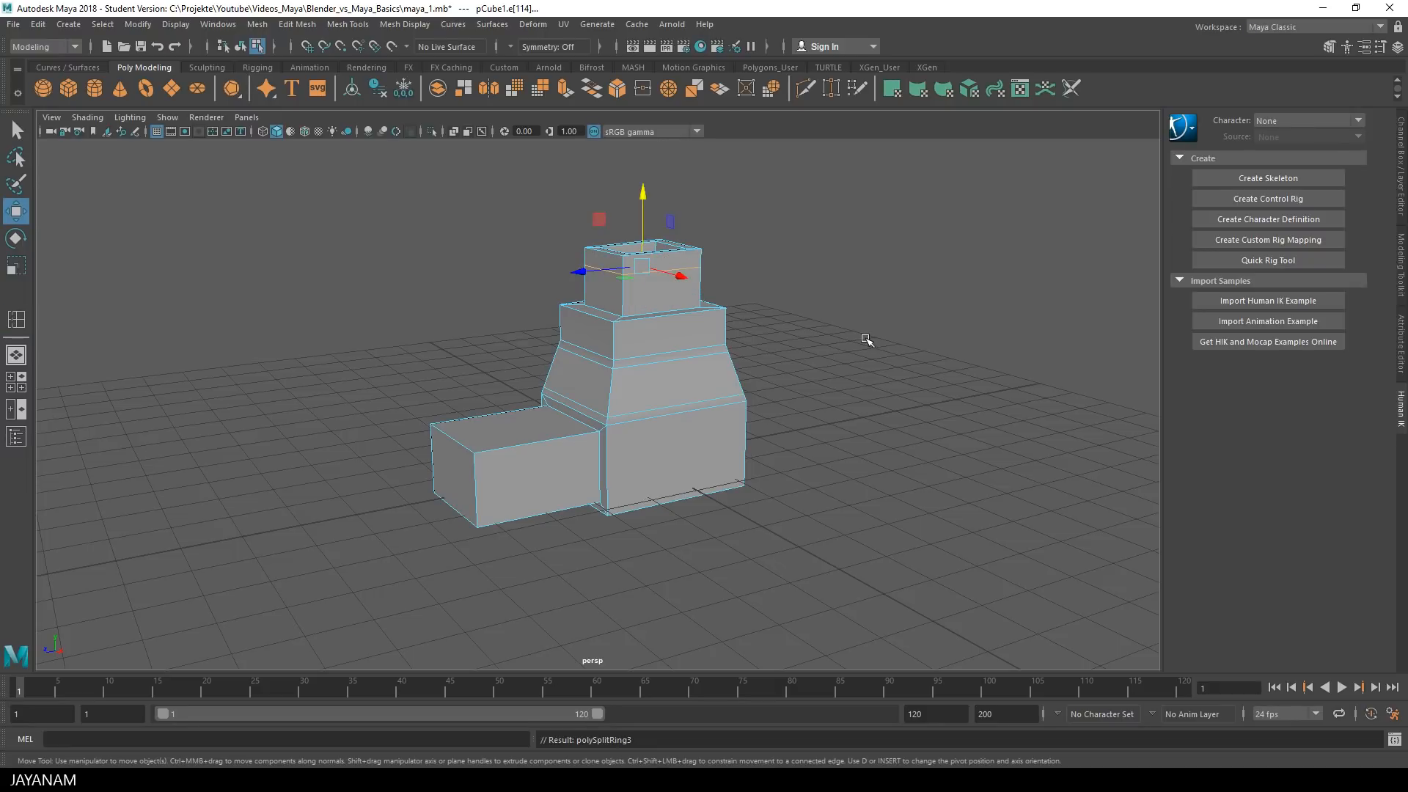
pyautogui.press('e')
pyautogui.press('r')
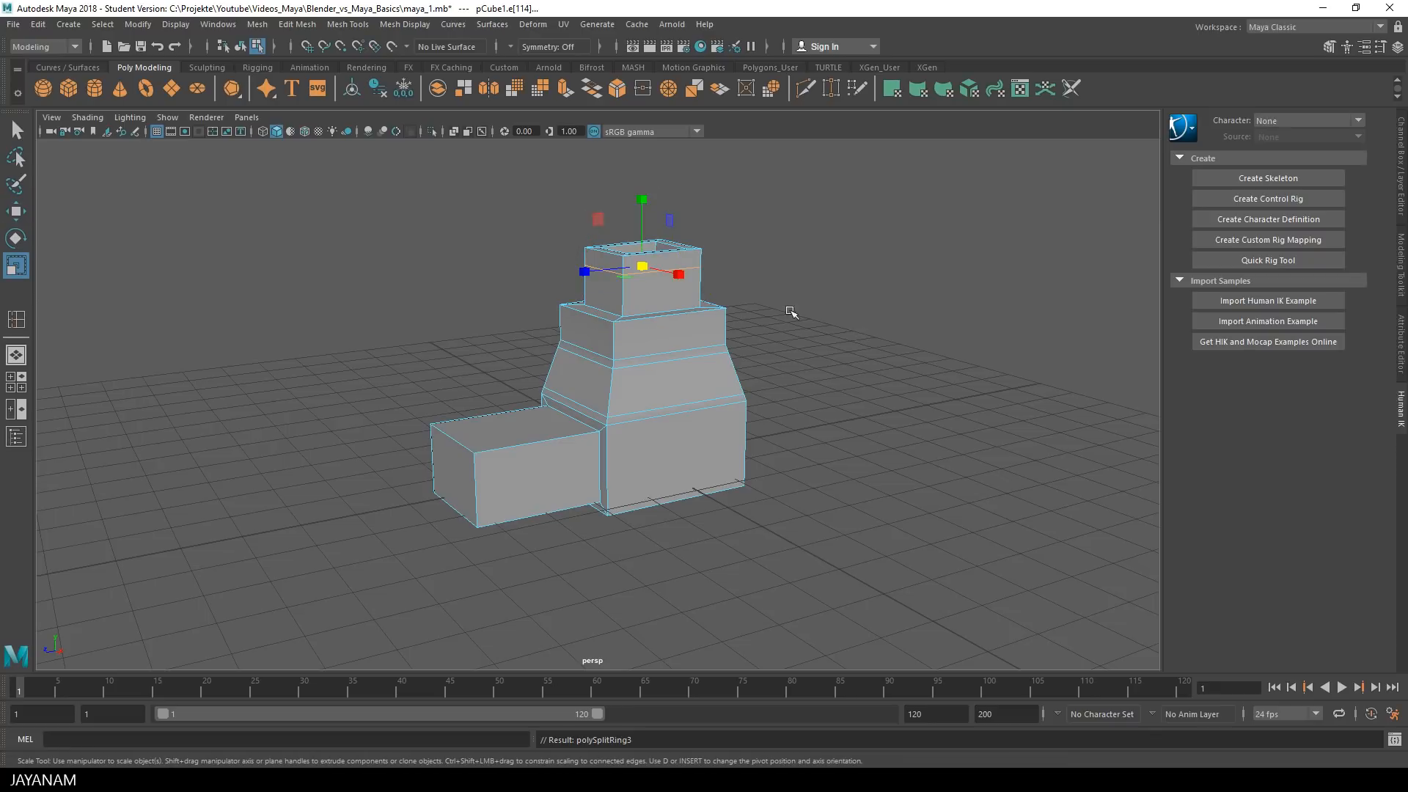
pyautogui.moveTo(647, 268); pyautogui.dragTo(635, 275)
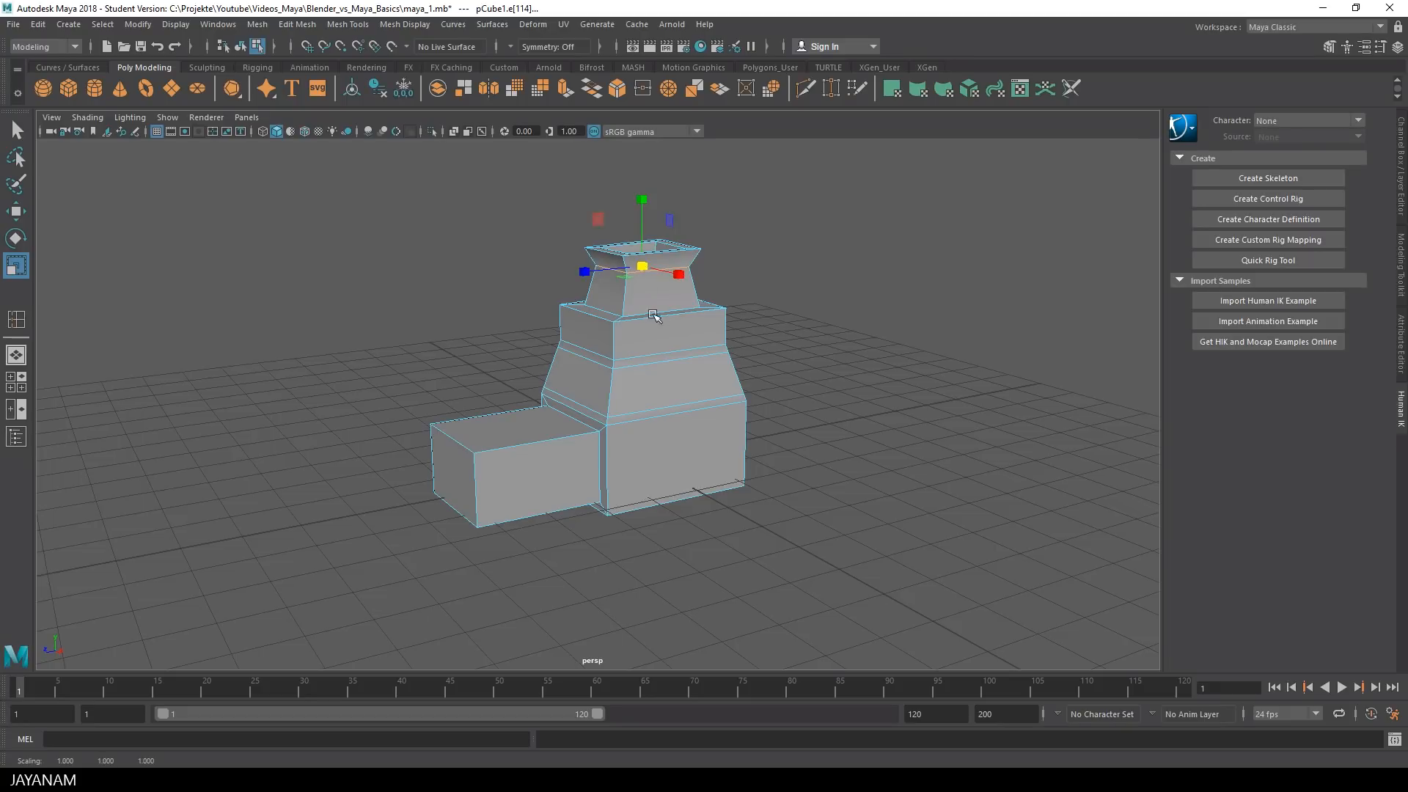
# Step: Insert another edge loop near the base of the hollow upper block, scale it down, and clear the selection
pyautogui.doubleClick(629, 301)
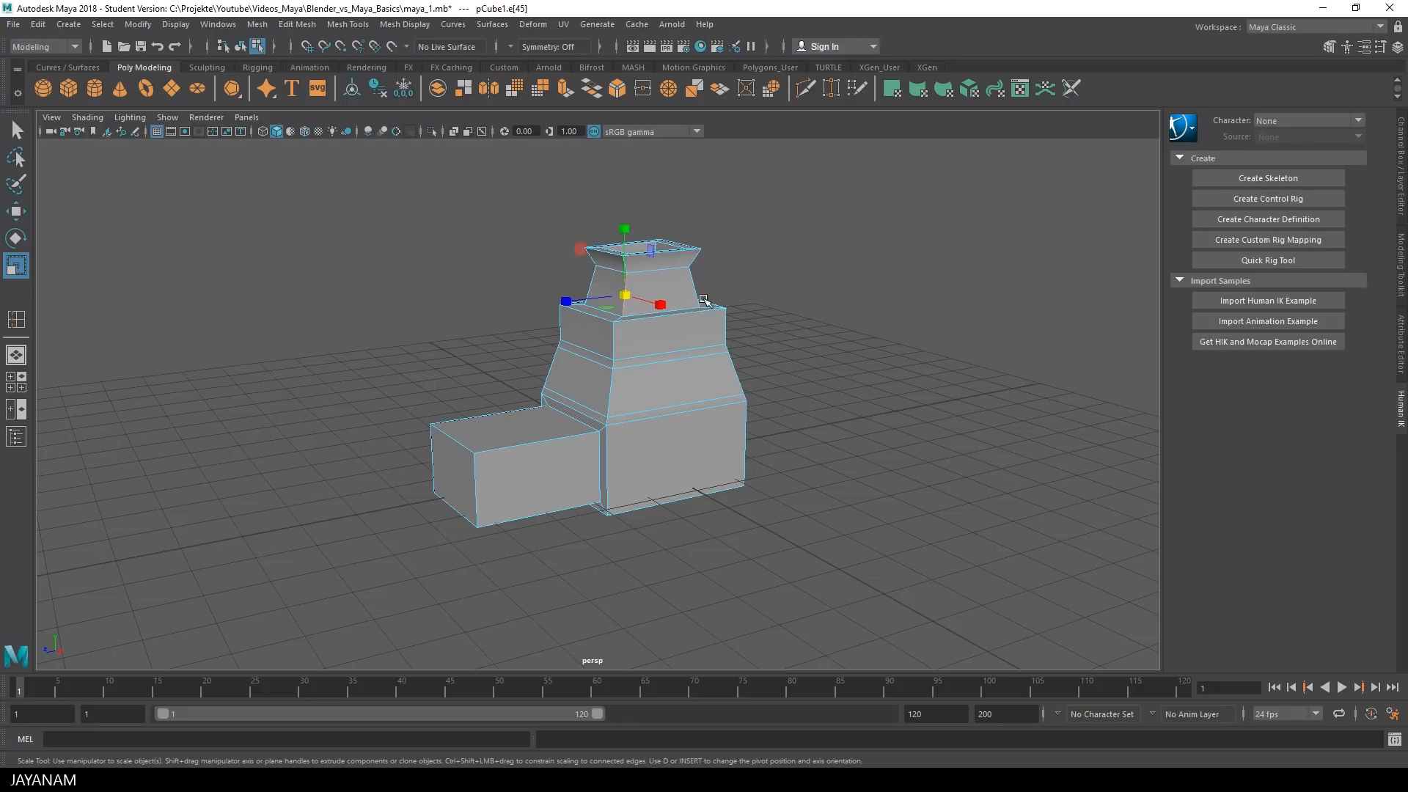
pyautogui.click(18, 323)
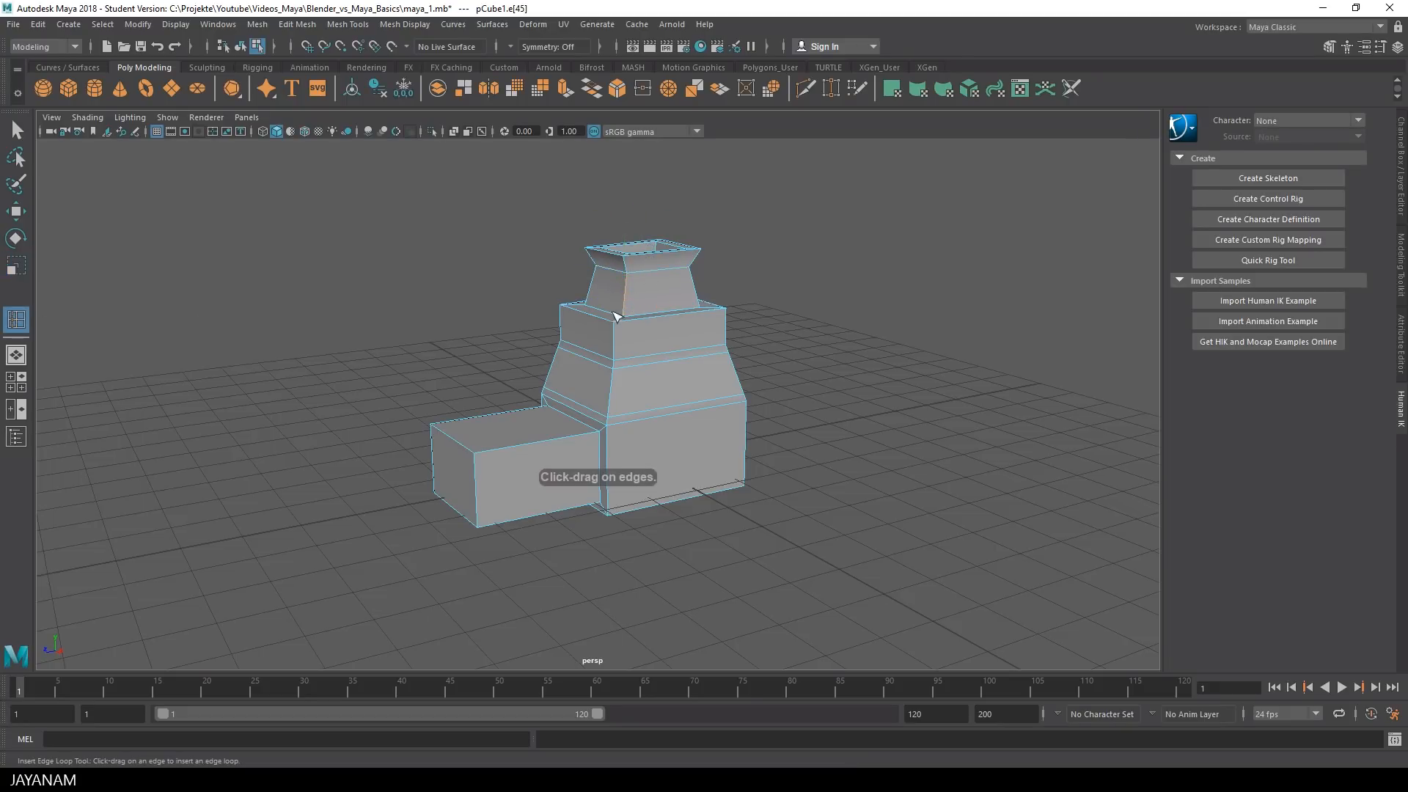
pyautogui.click(638, 311)
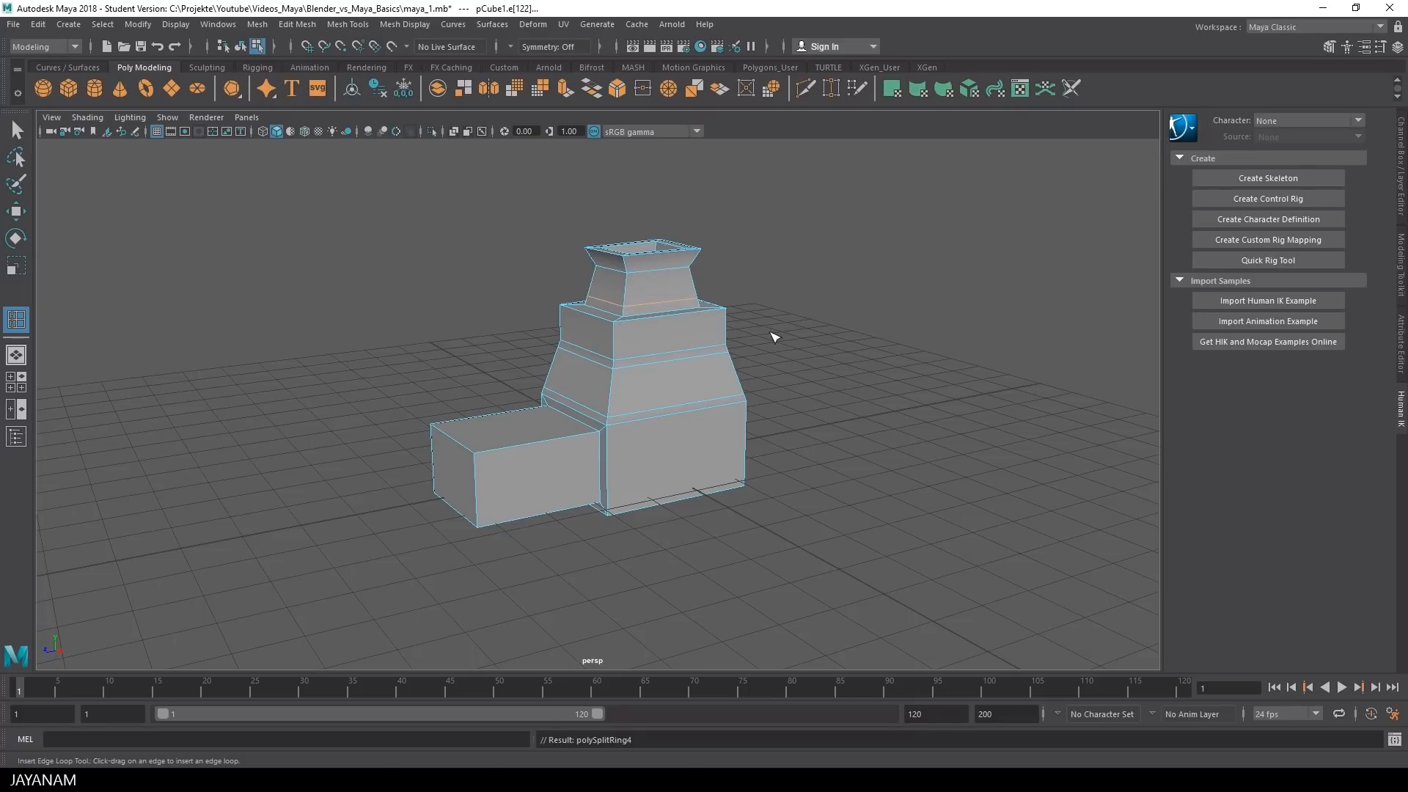
pyautogui.press('r')
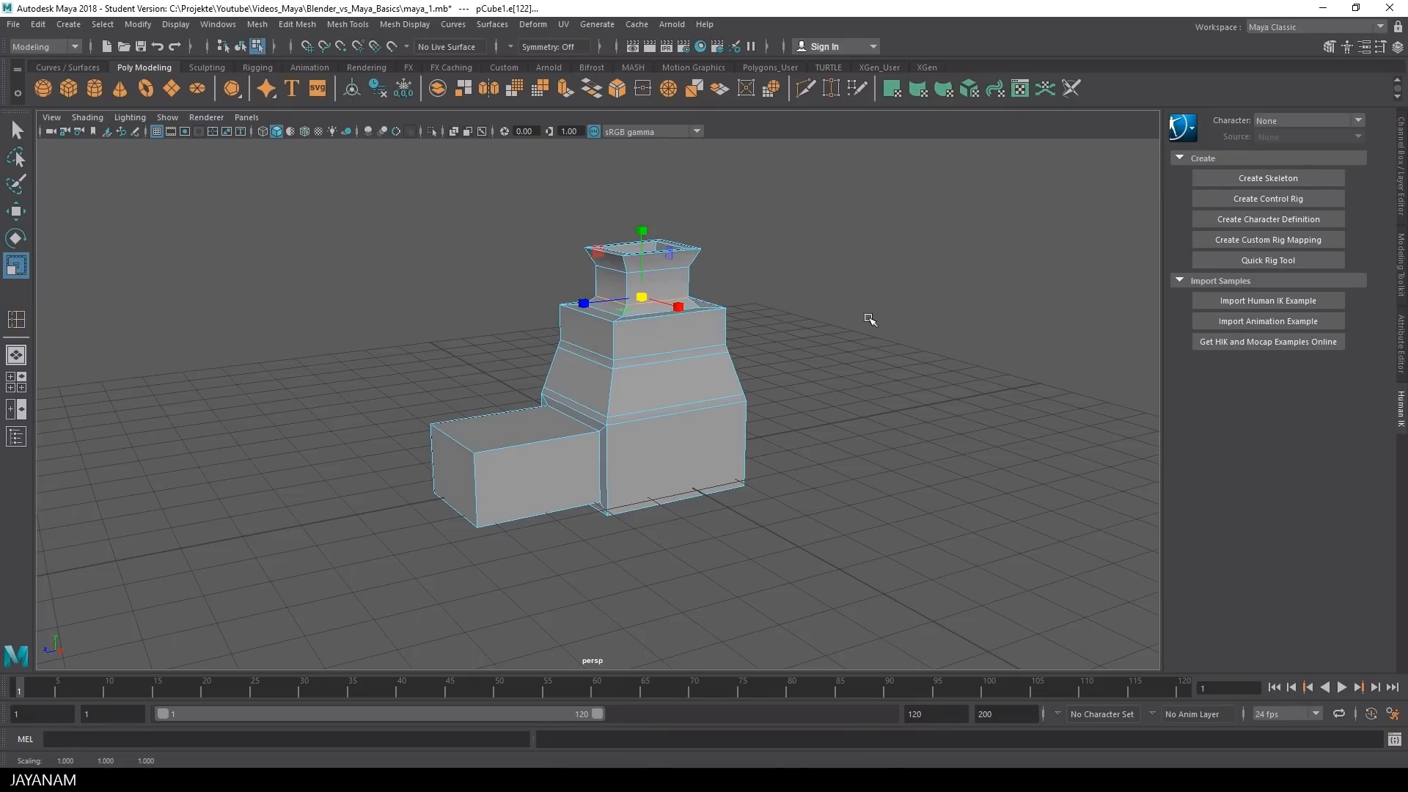
pyautogui.press('w')
pyautogui.moveTo(883, 321)
pyautogui.keyDown('alt'); pyautogui.mouseDown()
pyautogui.moveTo(758, 355)
pyautogui.moveTo(903, 332)
pyautogui.mouseUp(); pyautogui.keyUp('alt')
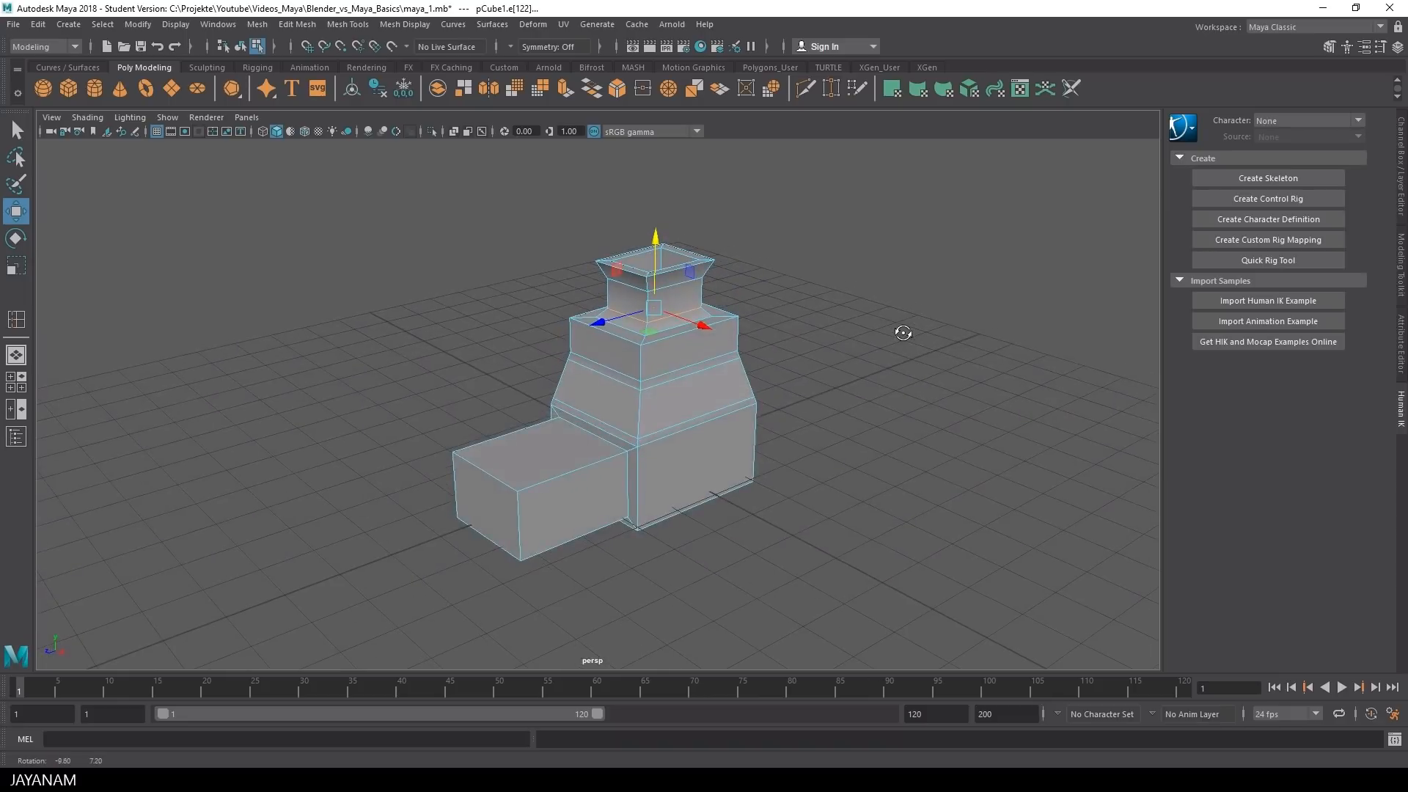
pyautogui.click(882, 366)
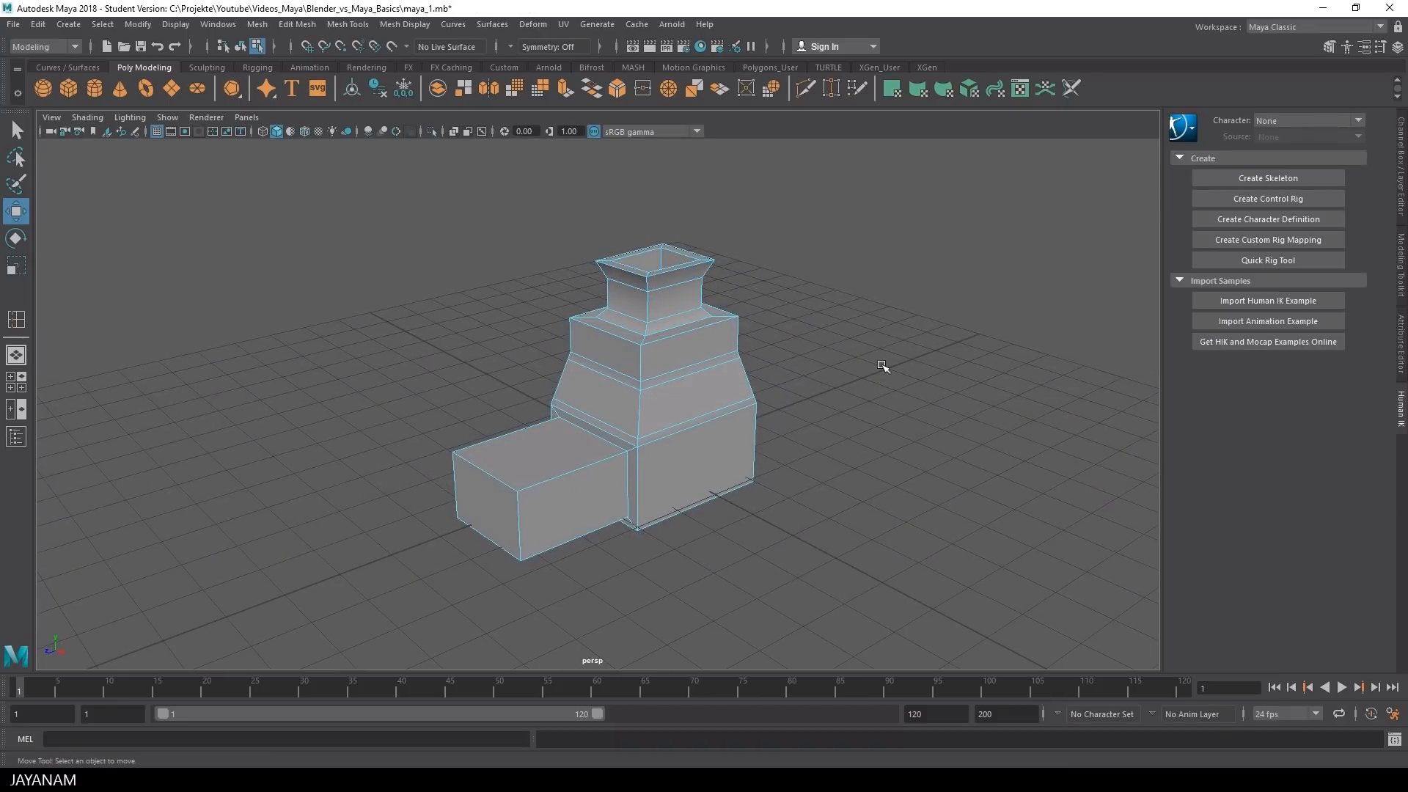